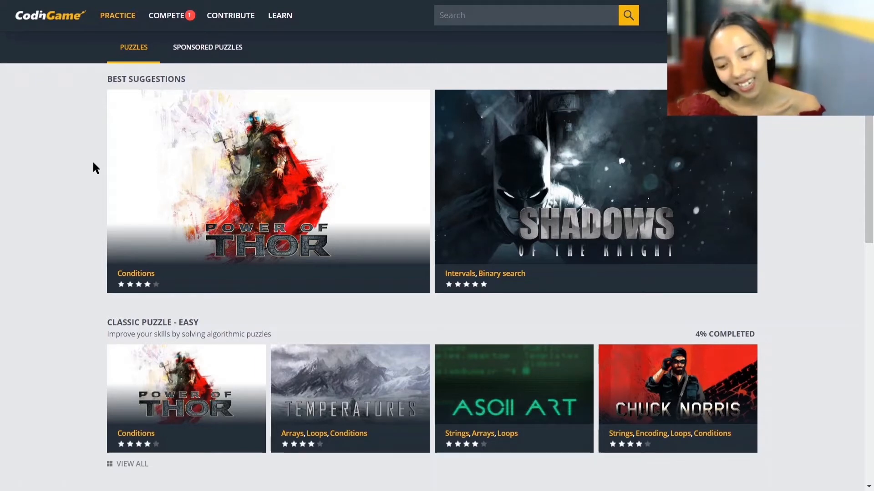
# - Open the suggested Power of Thor puzzle and review what it teaches, how many conditions it needs and its statement
pyautogui.click(323, 156)
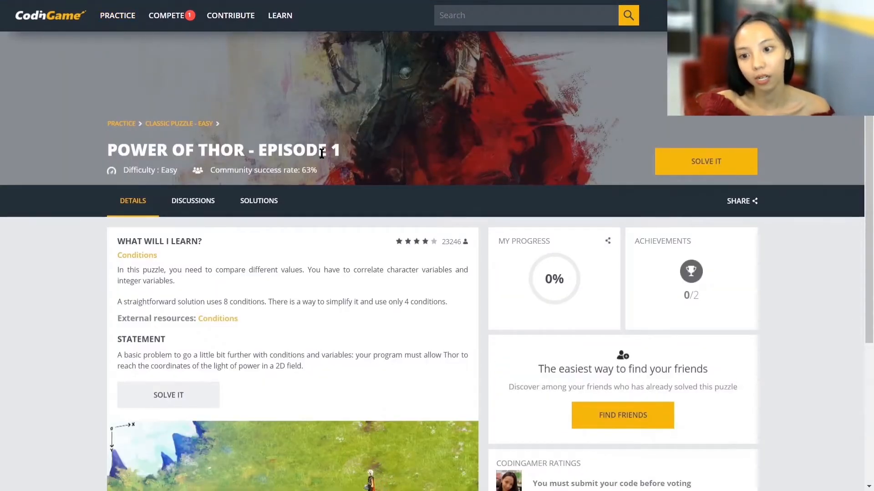
pyautogui.scroll(-1, 321, 154)
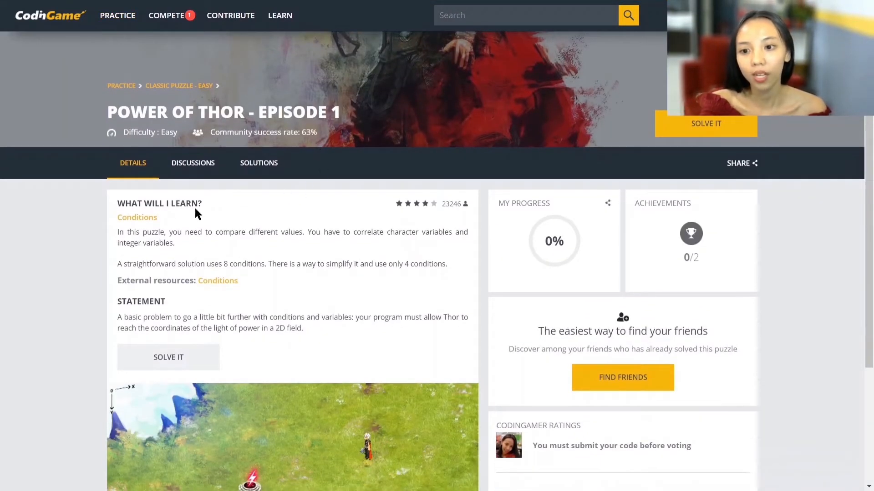
pyautogui.moveTo(113, 218); pyautogui.dragTo(170, 222)
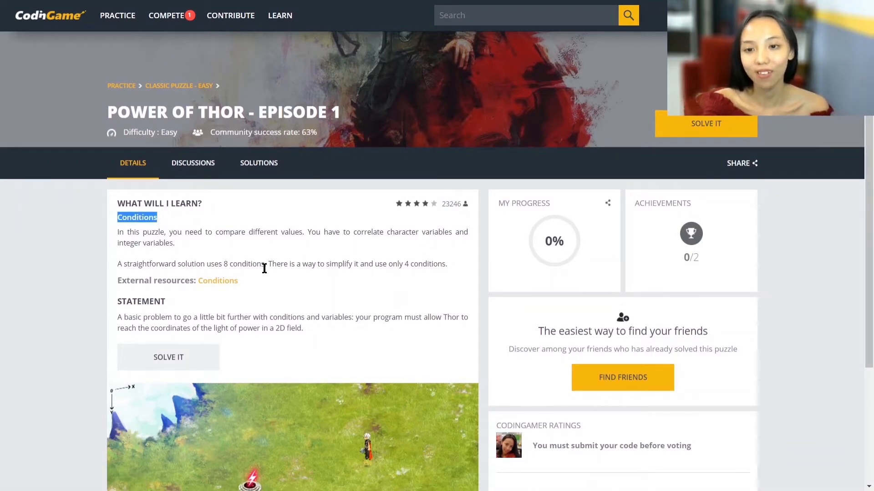
pyautogui.doubleClick(224, 264)
pyautogui.moveTo(226, 264); pyautogui.dragTo(258, 265)
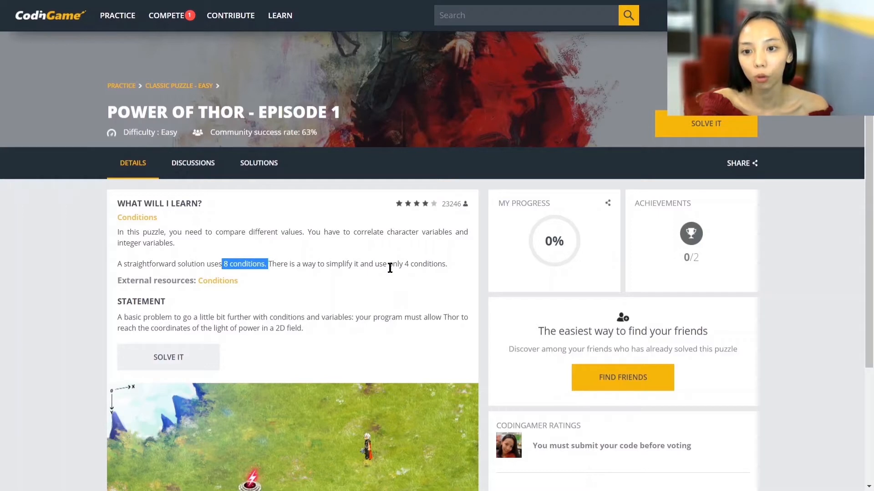
pyautogui.moveTo(403, 264); pyautogui.dragTo(433, 263)
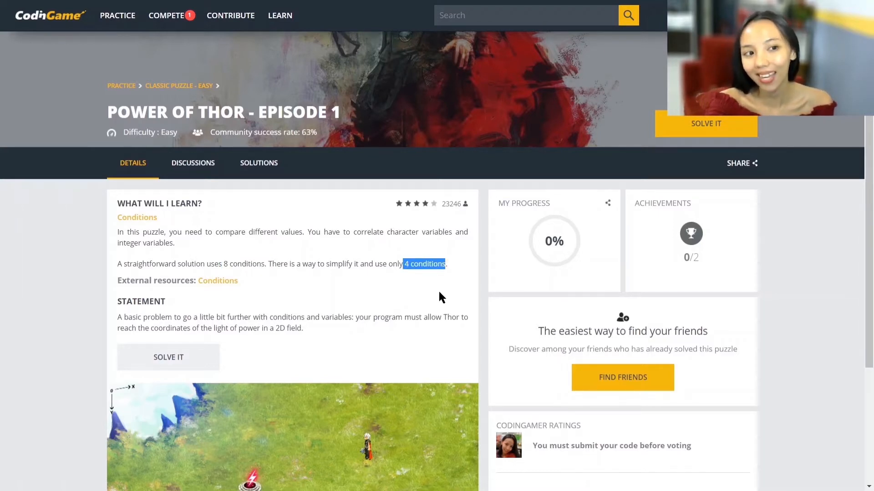
pyautogui.scroll(-3, 439, 293)
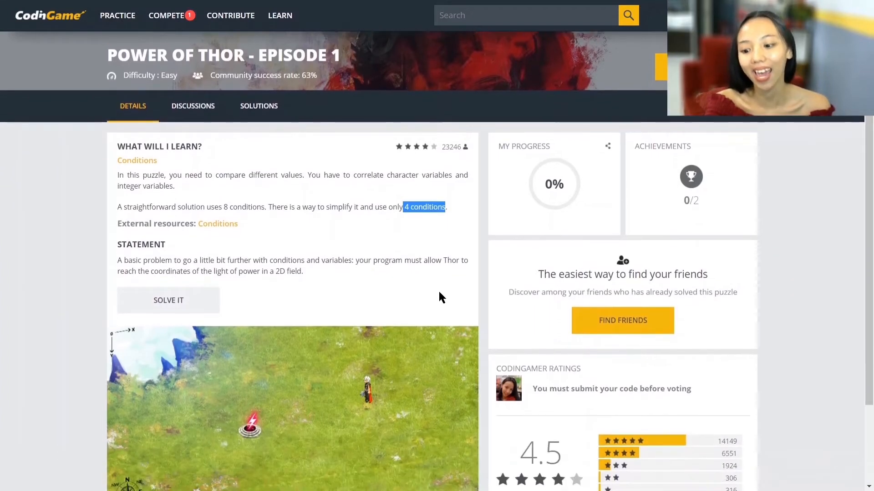
pyautogui.scroll(-1, 439, 295)
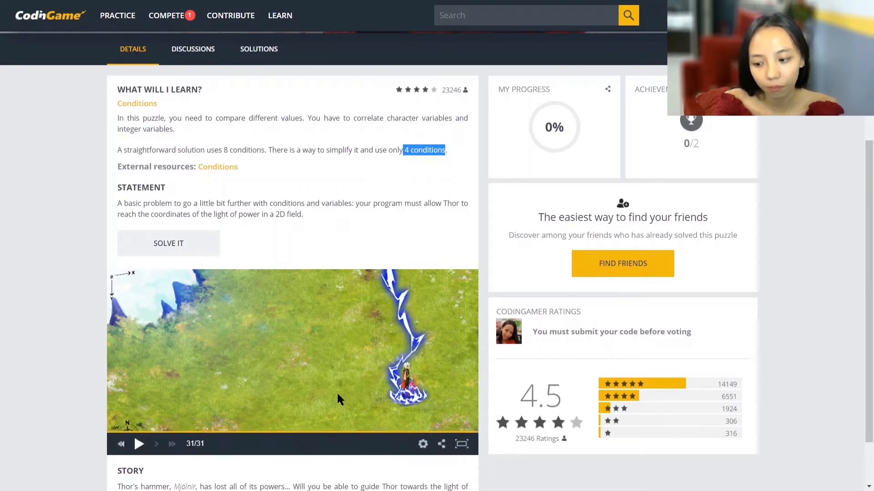
# - Play the puzzle's preview animation and watch how Thor moves towards the light of power
pyautogui.click(198, 371)
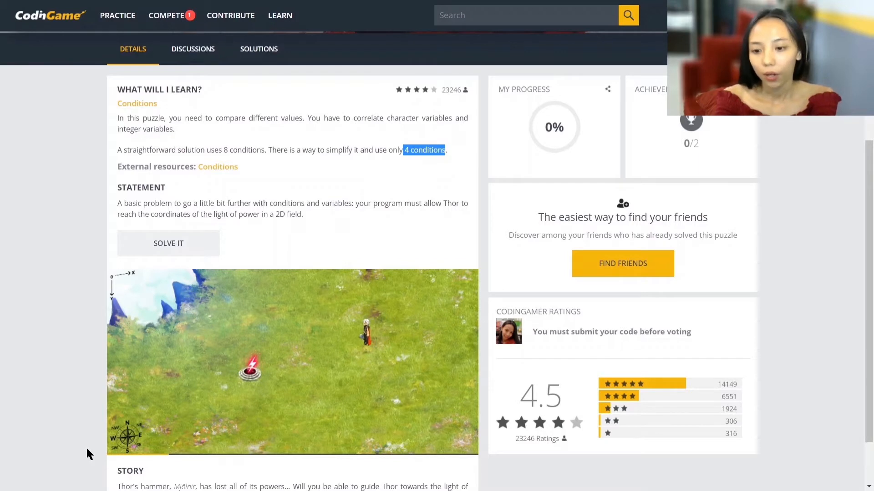
pyautogui.moveTo(108, 444)
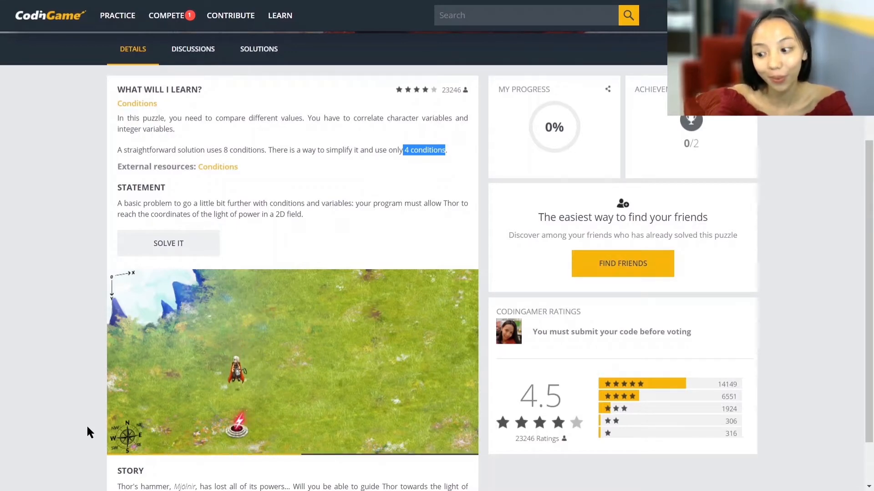
pyautogui.hotkey('ctrl', '+')
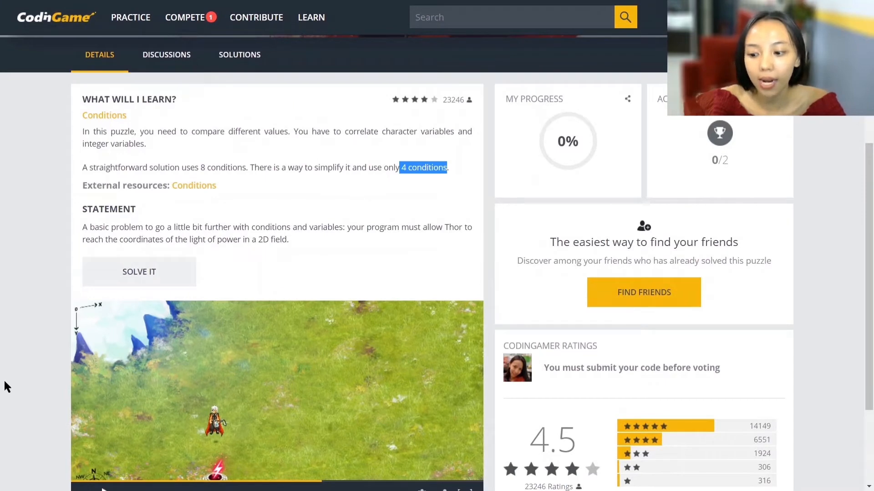
pyautogui.scroll(-2, 37, 382)
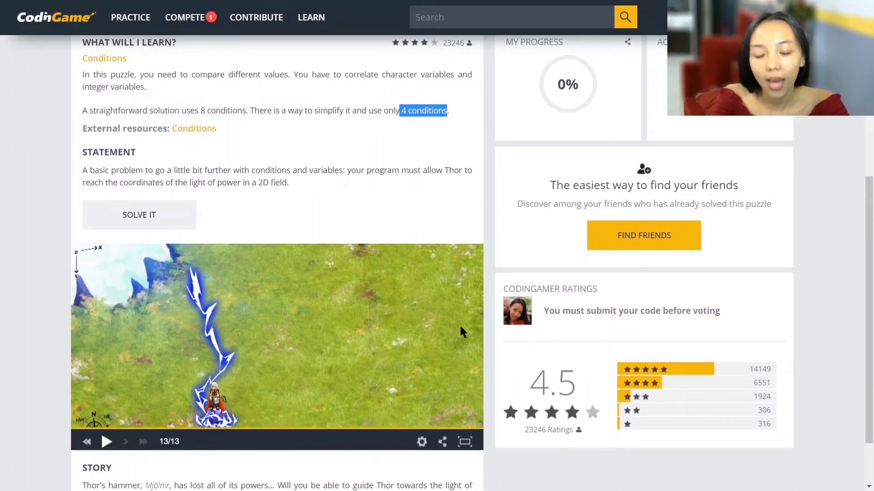
# - Set the preview animation to HD quality and X2 speed, and close its settings
pyautogui.click(422, 438)
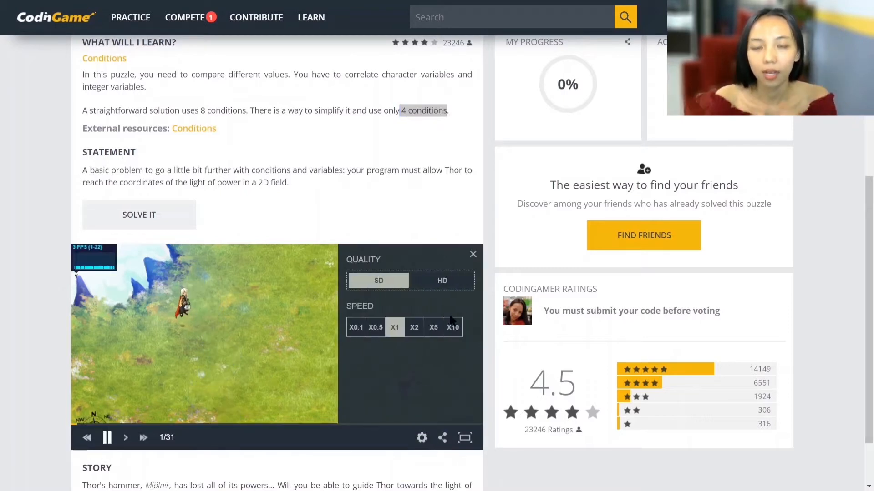
pyautogui.click(445, 281)
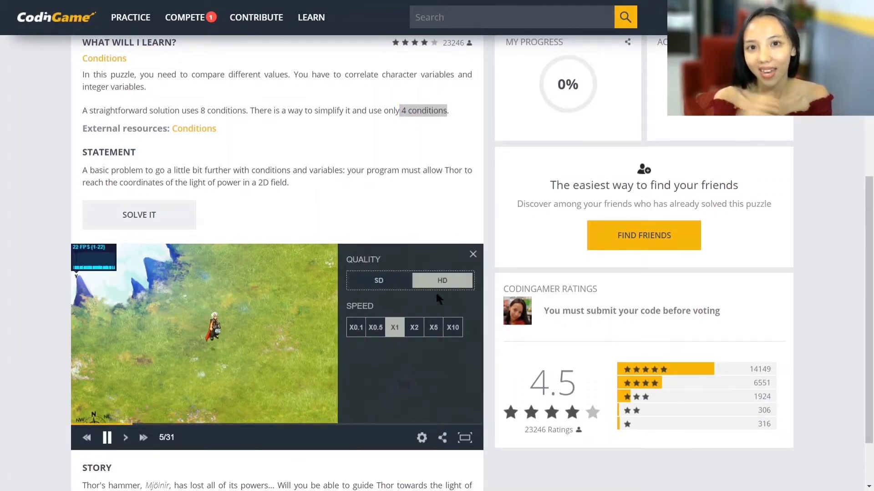
pyautogui.click(414, 327)
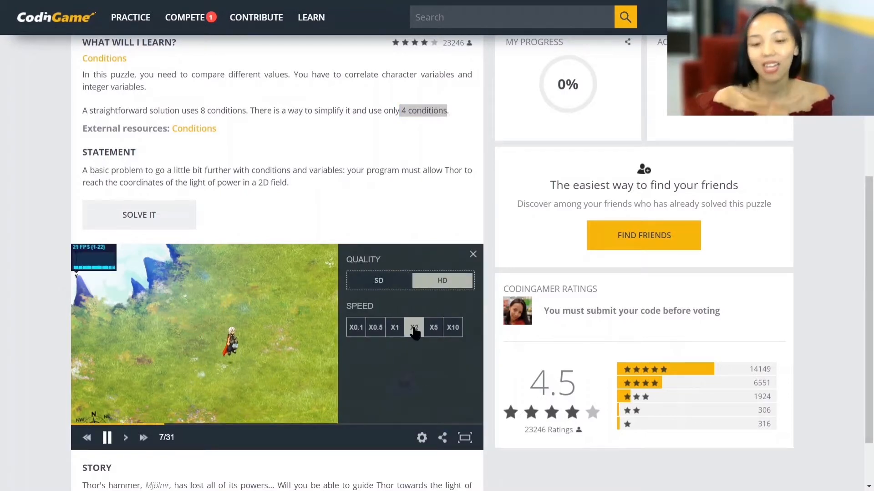
pyautogui.click(33, 391)
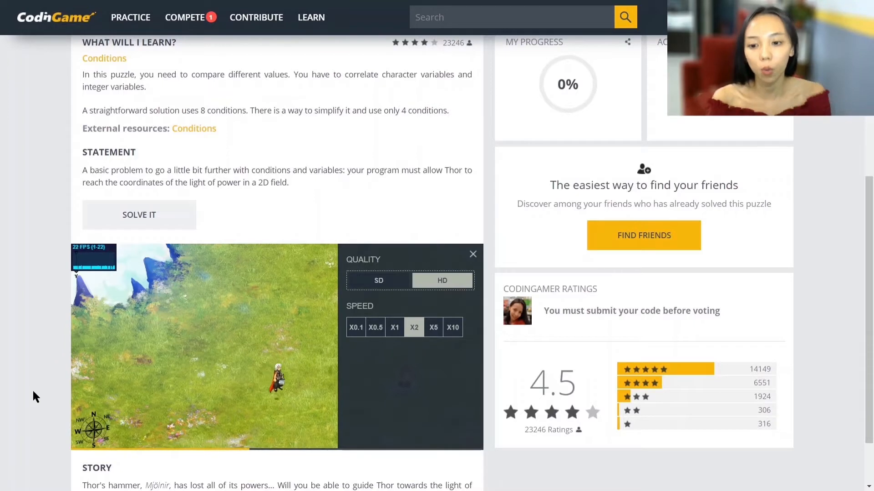
pyautogui.click(472, 254)
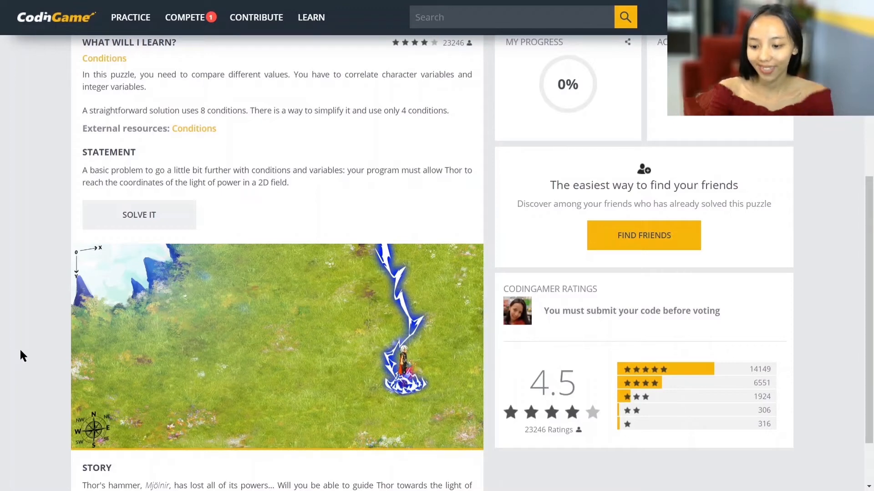
# - Start solving Power of Thor - Episode 1 in the coding workspace and read the stated goal
pyautogui.scroll(5, 819, 225)
pyautogui.click(744, 180)
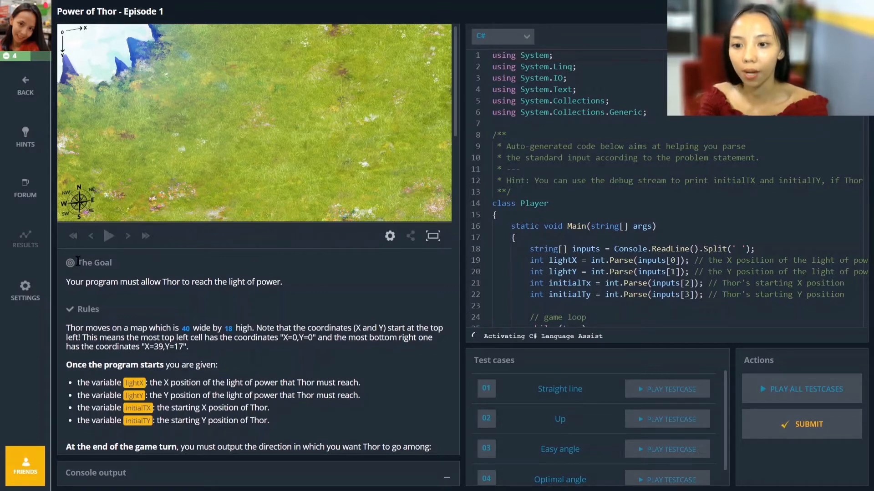
pyautogui.moveTo(75, 263); pyautogui.dragTo(151, 266)
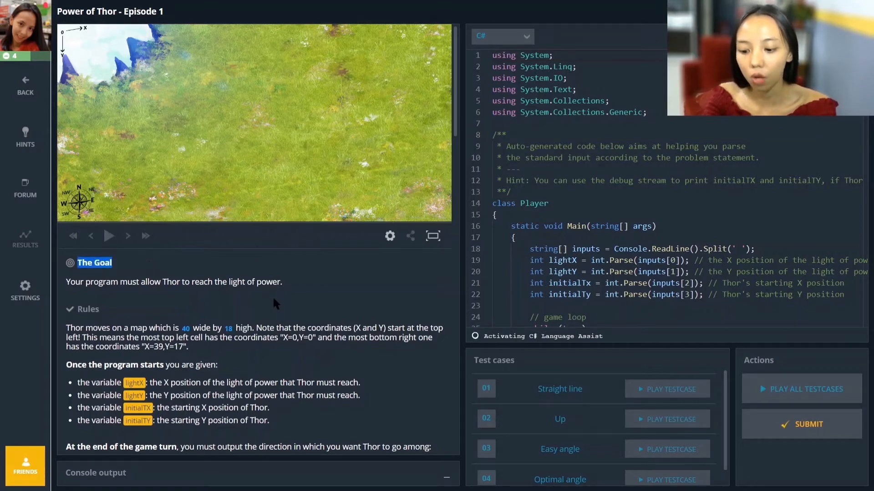
pyautogui.scroll(-2, 275, 304)
pyautogui.moveTo(158, 228); pyautogui.dragTo(281, 225)
pyautogui.scroll(-2, 293, 268)
# - Examine the rules on the map's size and on the coordinates of its top-left and bottom-right cells
pyautogui.moveTo(181, 215); pyautogui.dragTo(190, 216)
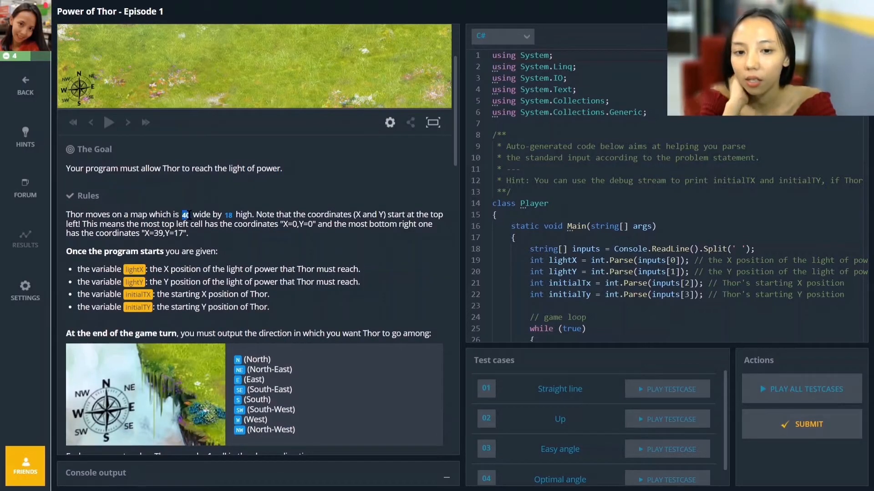
pyautogui.scroll(3, 185, 233)
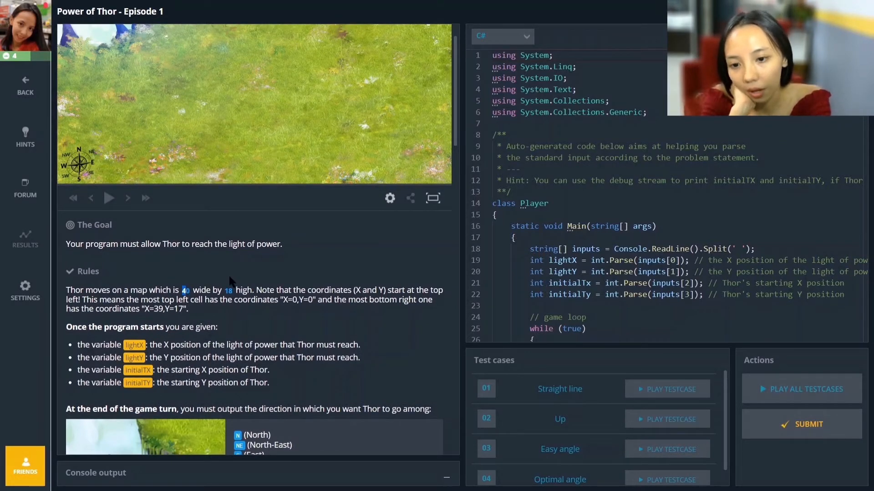
pyautogui.scroll(1, 89, 115)
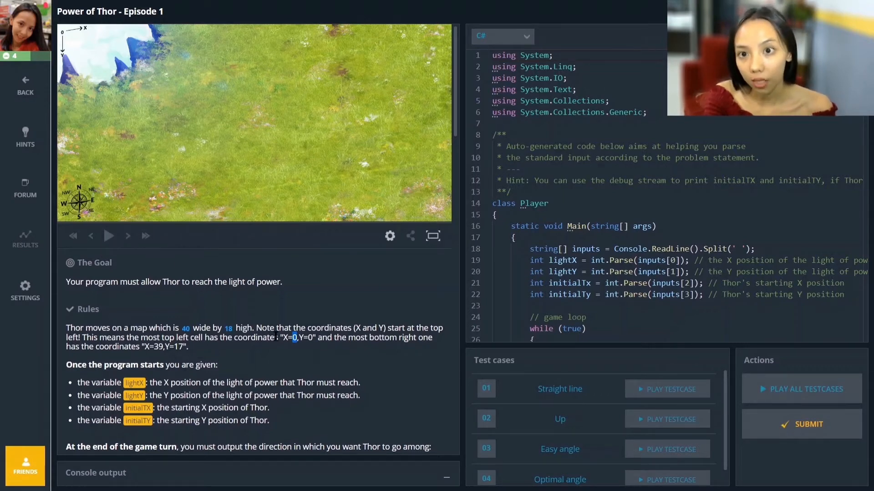
pyautogui.moveTo(182, 328); pyautogui.dragTo(321, 337)
pyautogui.moveTo(141, 348); pyautogui.dragTo(199, 350)
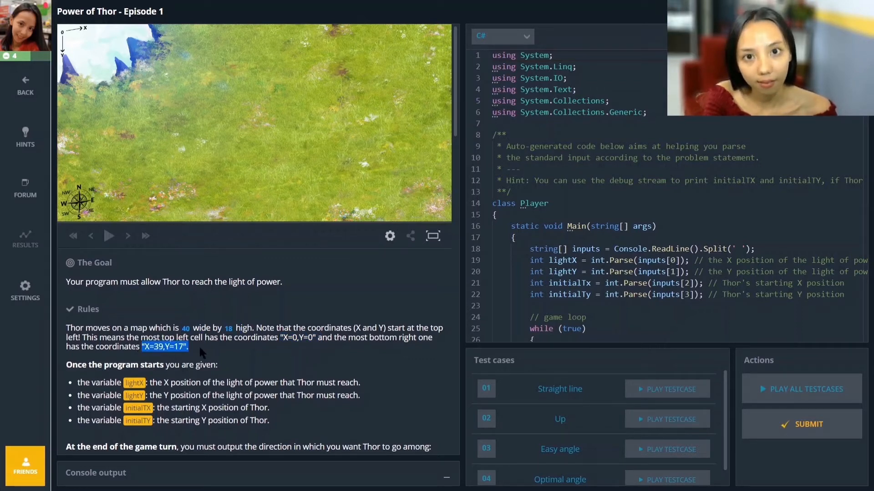
pyautogui.moveTo(279, 339); pyautogui.dragTo(316, 339)
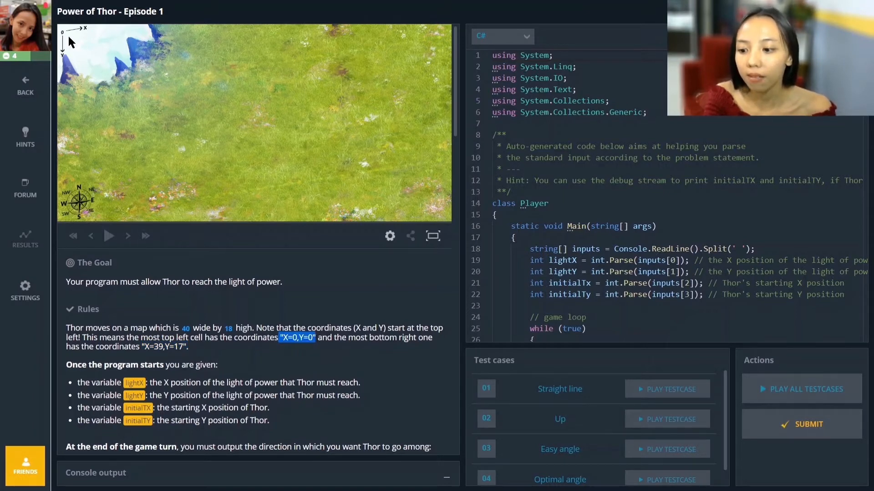
pyautogui.moveTo(142, 347); pyautogui.dragTo(183, 347)
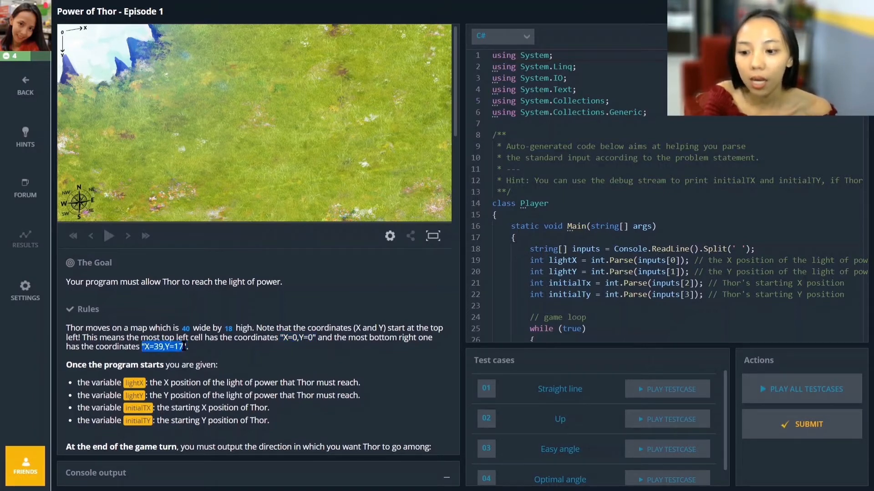
pyautogui.moveTo(282, 338); pyautogui.dragTo(322, 339)
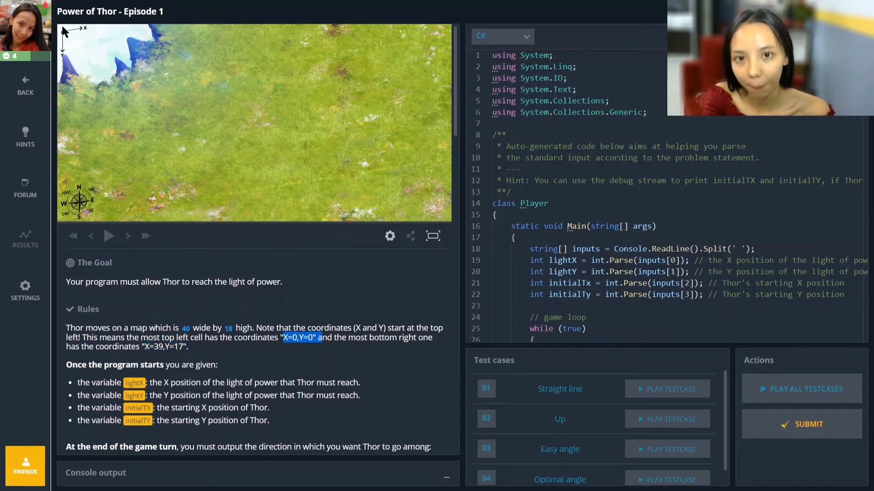
pyautogui.click(162, 354)
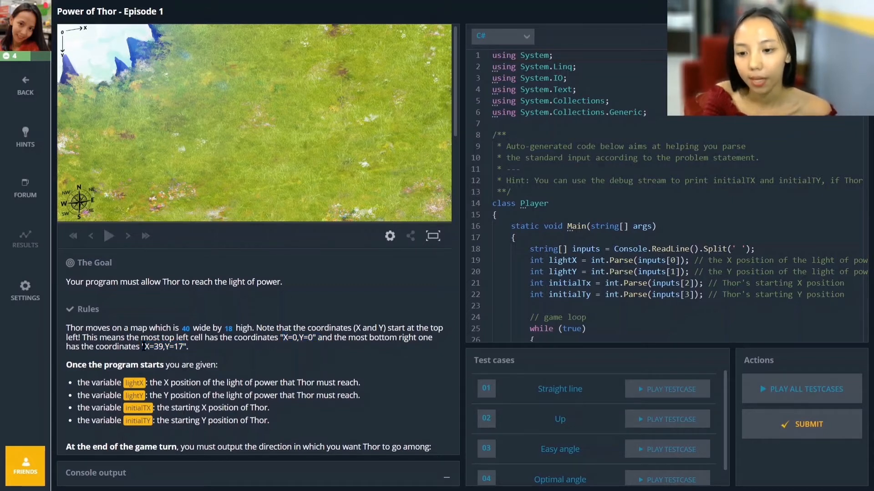
pyautogui.moveTo(145, 347); pyautogui.dragTo(193, 350)
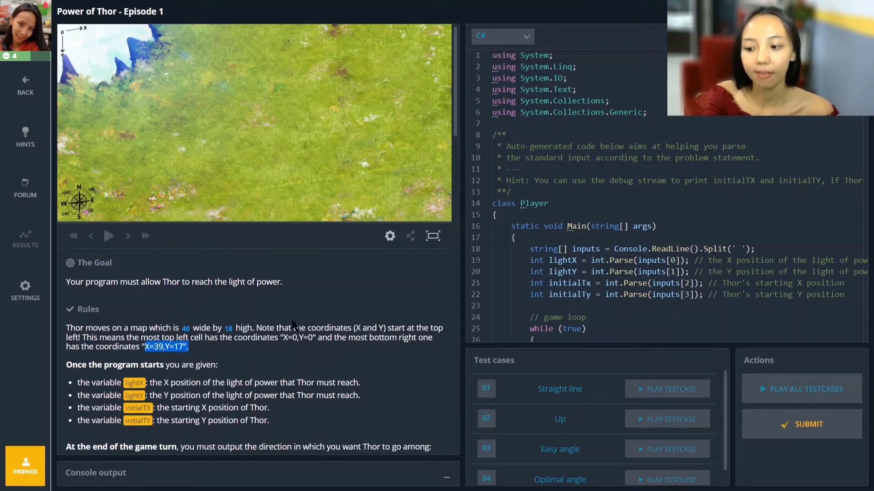
pyautogui.click(204, 345)
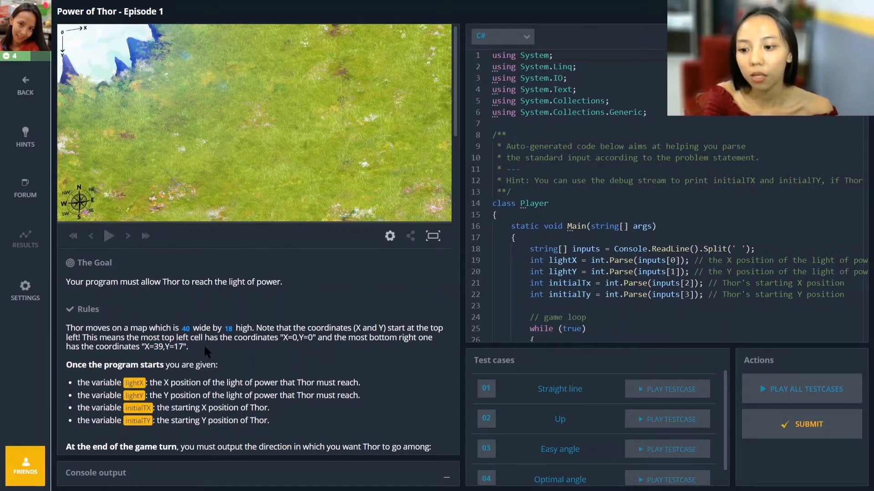
# - Read which variables give the light's position and Thor's starting position: lightX, lightY, initialTX and initialTY
pyautogui.scroll(-2, 204, 345)
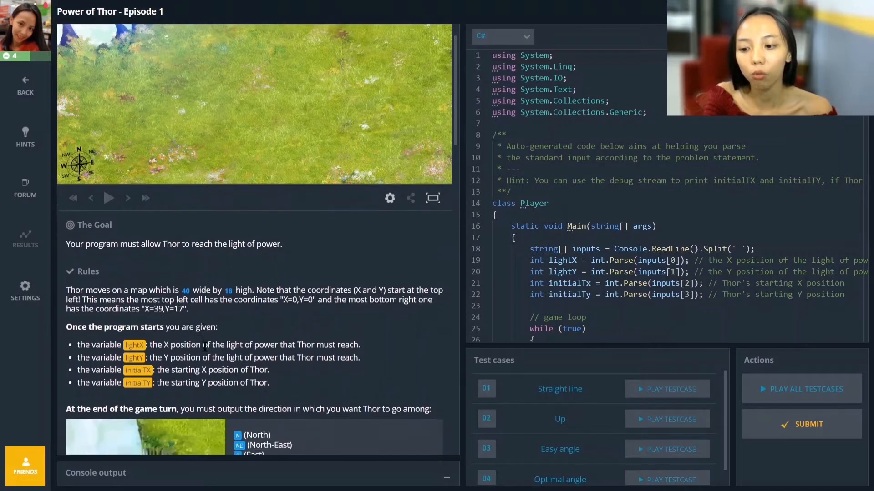
pyautogui.scroll(-1, 204, 348)
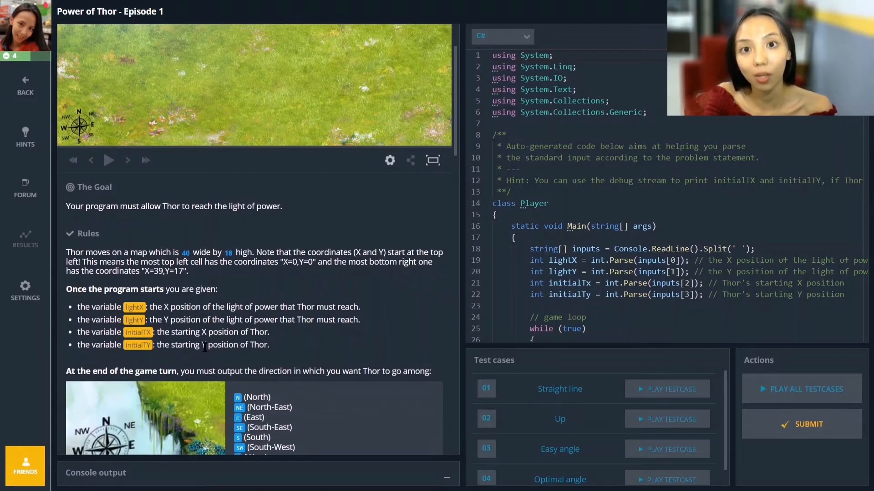
pyautogui.scroll(-1, 205, 346)
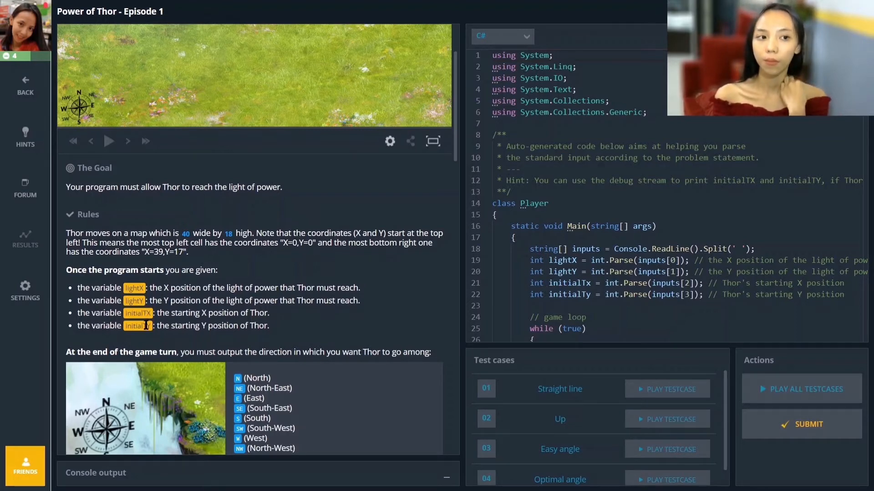
pyautogui.scroll(3, 257, 286)
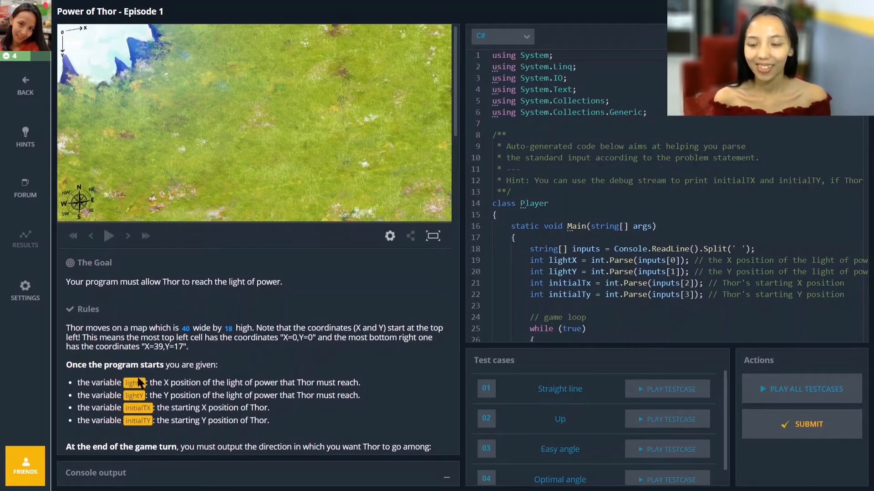
pyautogui.scroll(-3, 140, 384)
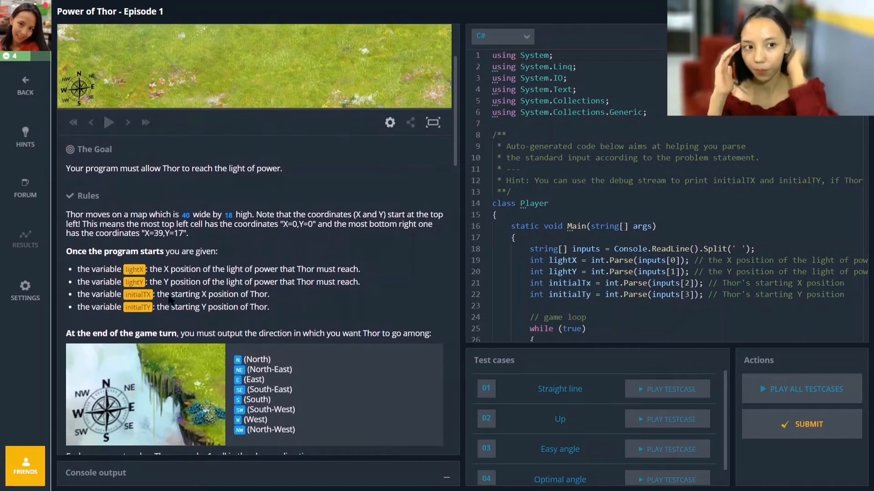
# - Examine the list of eight compass directions that can be output at the end of each game turn
pyautogui.scroll(-3, 223, 294)
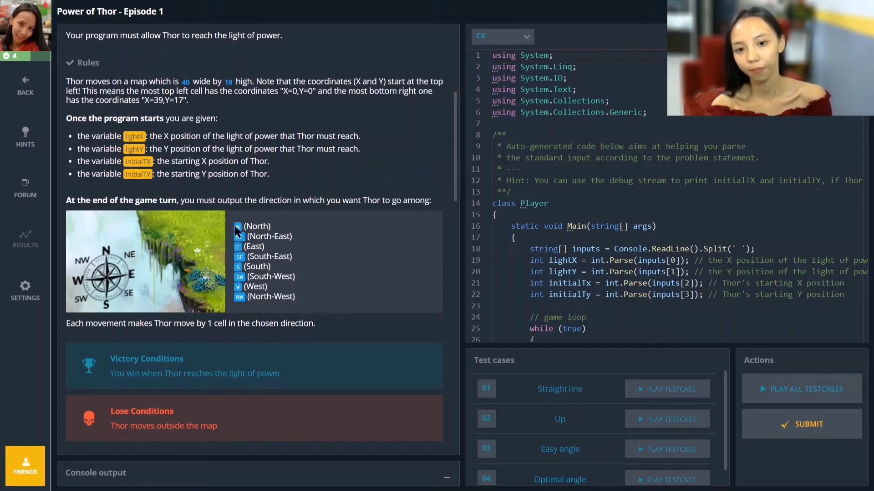
pyautogui.moveTo(237, 227); pyautogui.dragTo(286, 239)
pyautogui.click(236, 250)
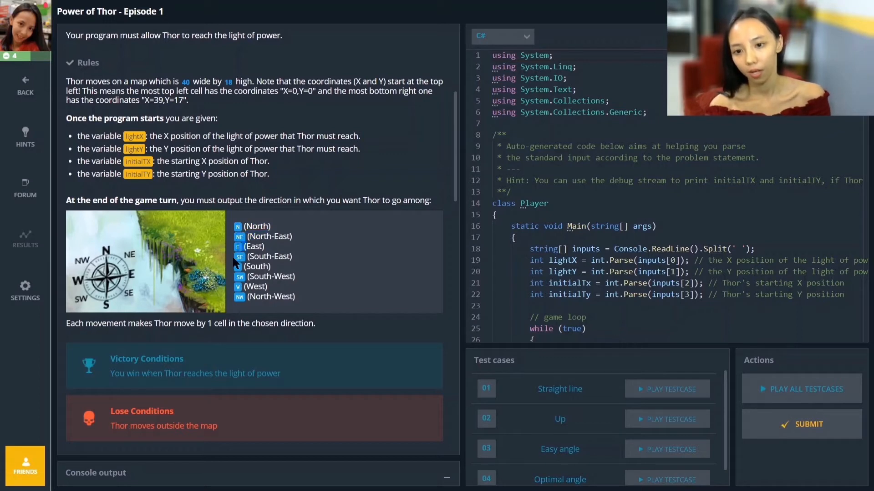
pyautogui.moveTo(235, 226); pyautogui.dragTo(293, 296)
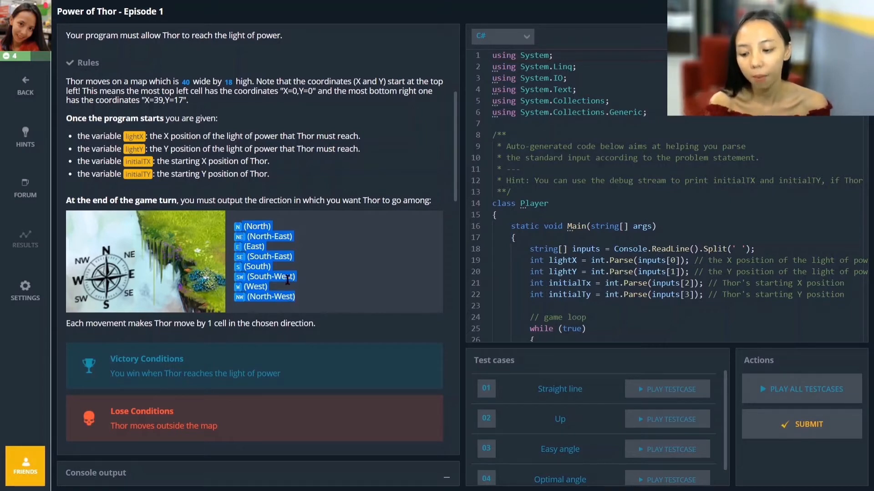
pyautogui.scroll(1, 288, 292)
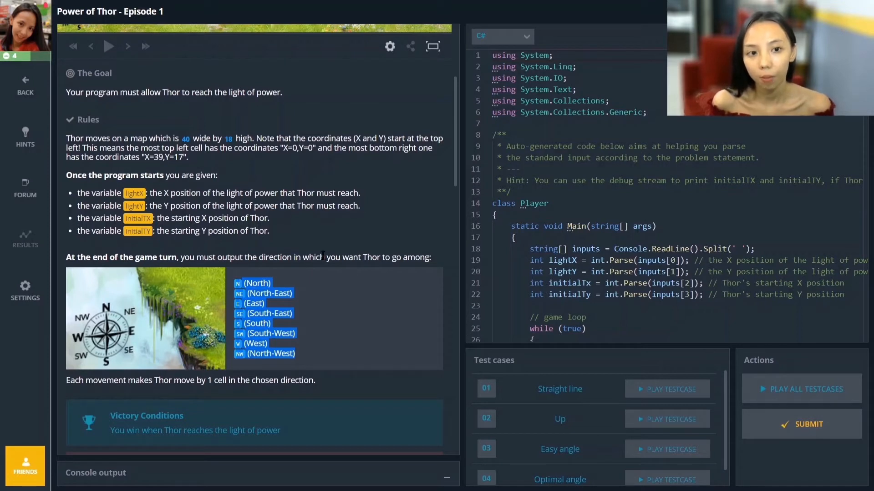
# - Read the puzzle's victory and lose conditions and bring the illustrated example into view
pyautogui.scroll(-6, 287, 291)
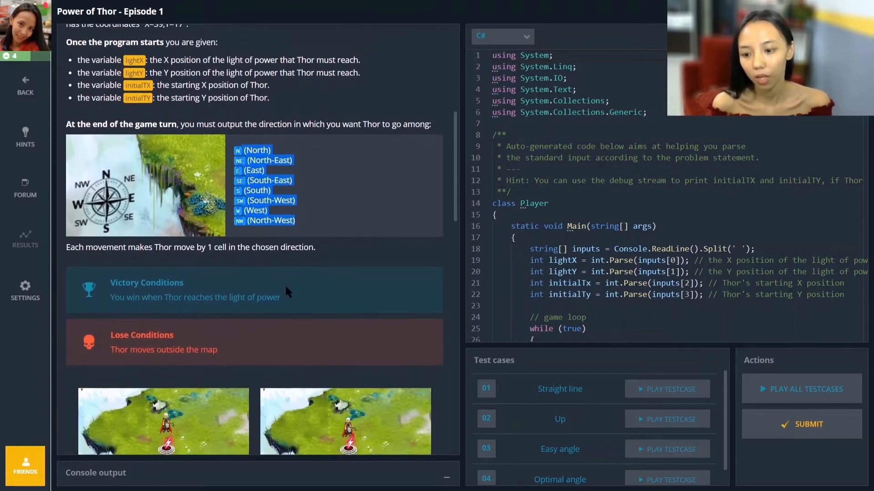
pyautogui.scroll(-2, 285, 286)
pyautogui.scroll(1, 285, 285)
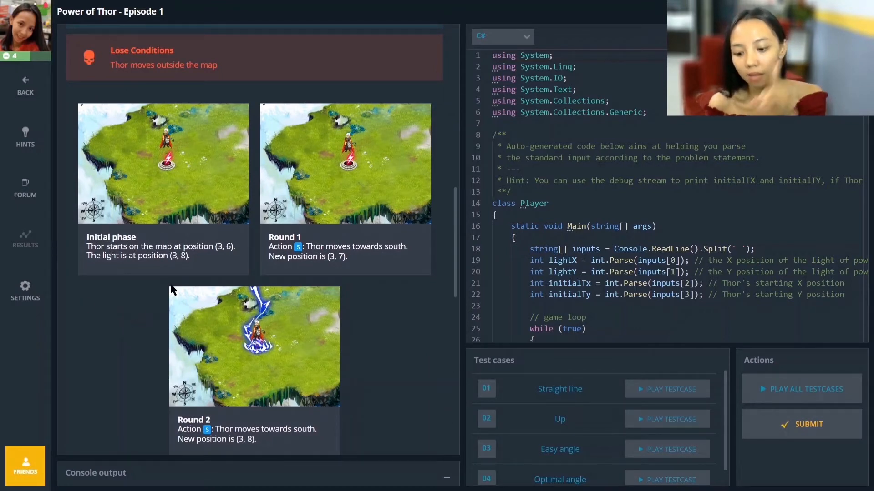
# - Examine the coordinates in the example's initial phase, Round 1 and Round 2 to follow Thor's path to the light
pyautogui.moveTo(217, 247); pyautogui.dragTo(233, 245)
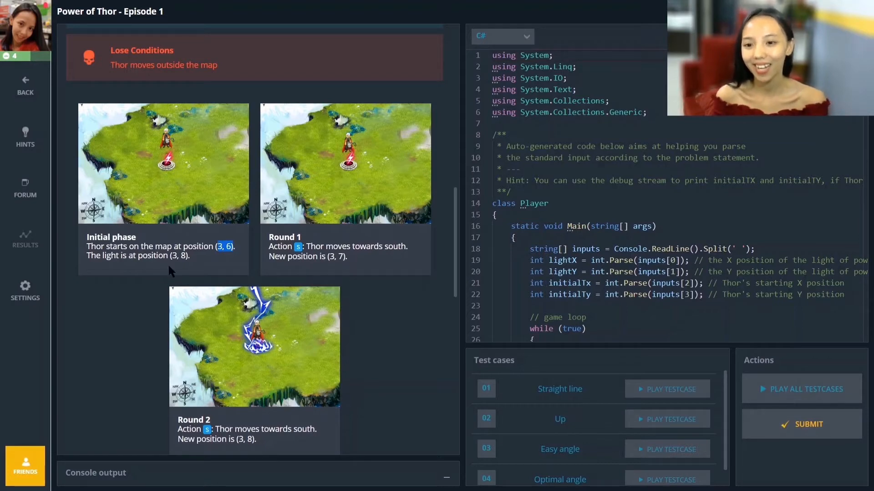
pyautogui.click(216, 246)
pyautogui.moveTo(215, 246); pyautogui.dragTo(231, 245)
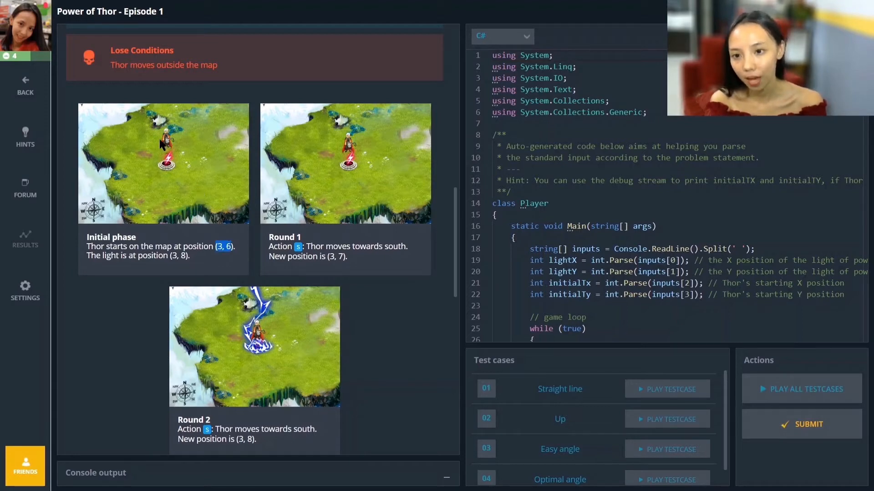
pyautogui.moveTo(170, 256); pyautogui.dragTo(187, 255)
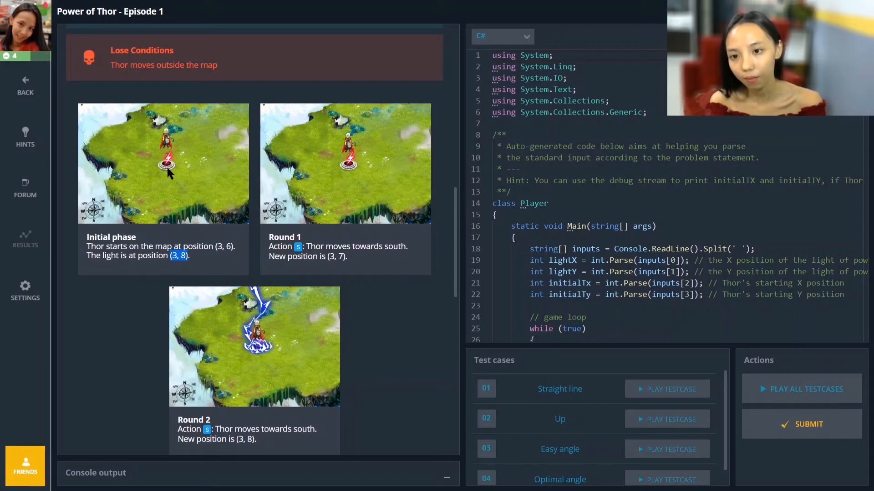
pyautogui.click(308, 250)
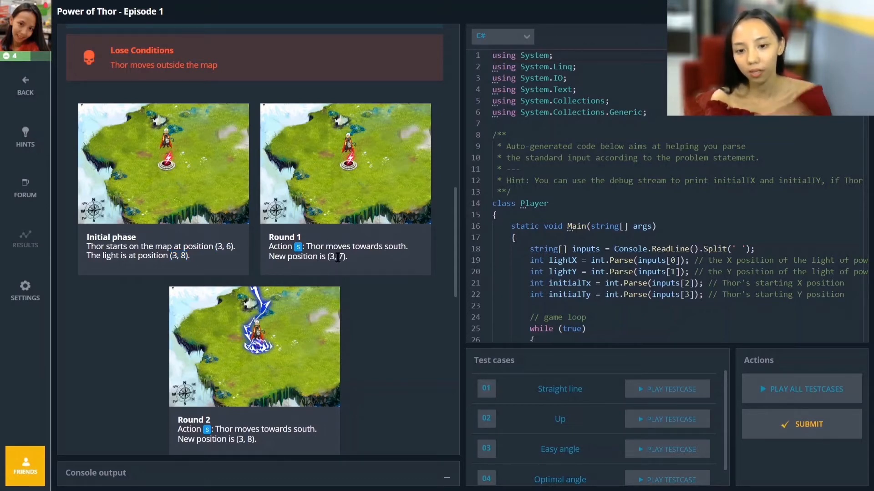
pyautogui.moveTo(339, 257); pyautogui.dragTo(352, 257)
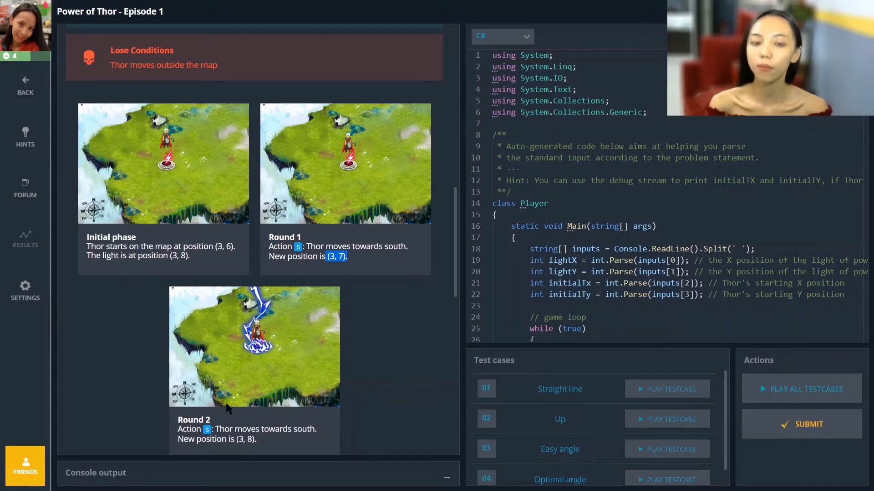
pyautogui.moveTo(199, 420); pyautogui.dragTo(255, 440)
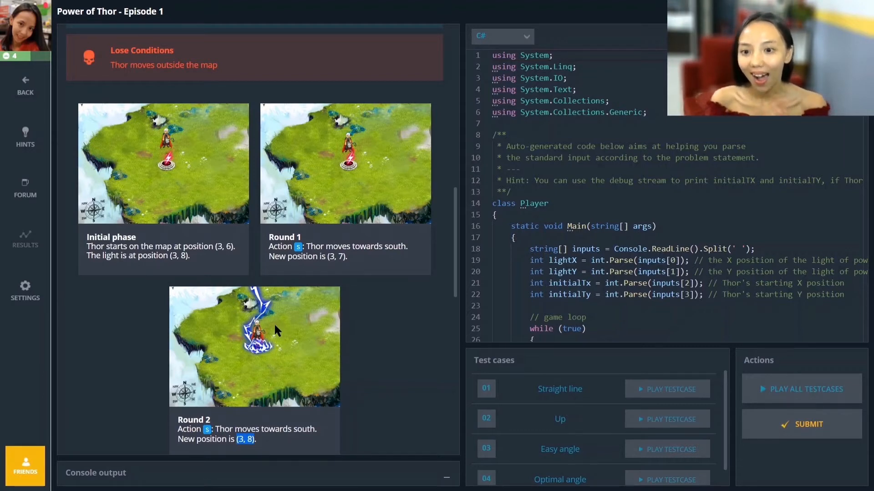
# - Read the note, game input, output and constraints sections, and check the list of available programming languages
pyautogui.scroll(-1, 263, 318)
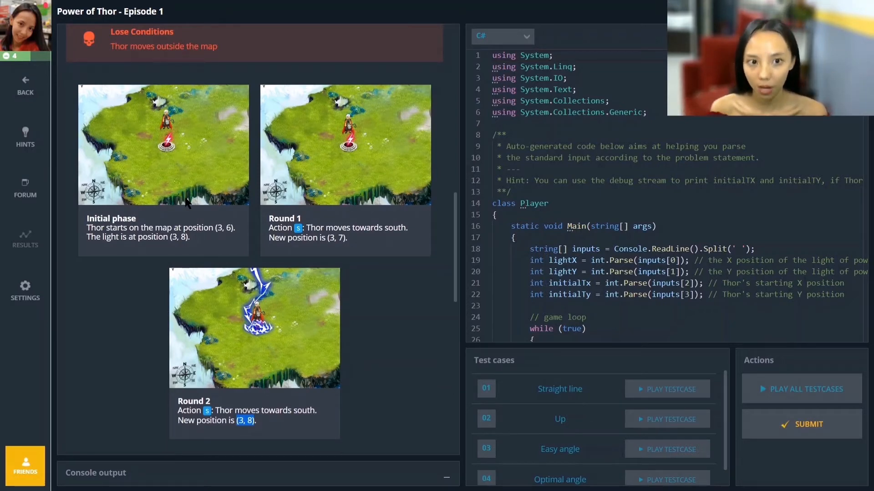
pyautogui.scroll(-5, 214, 197)
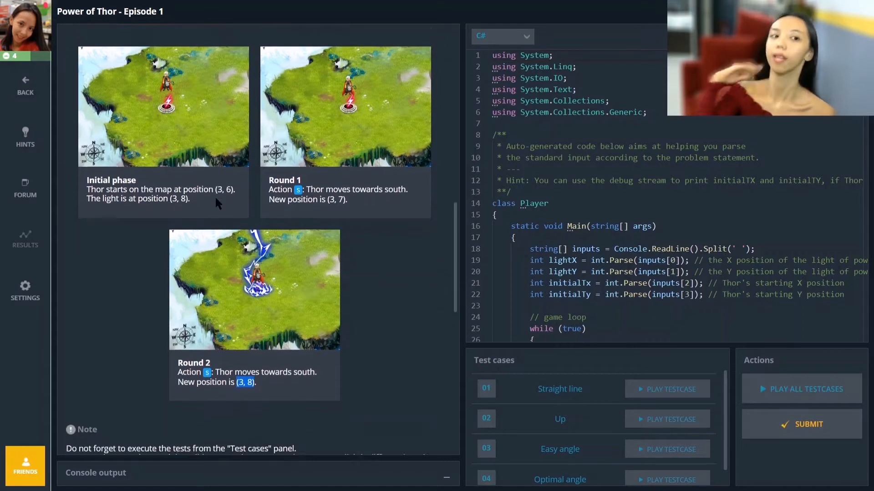
pyautogui.scroll(-6, 214, 199)
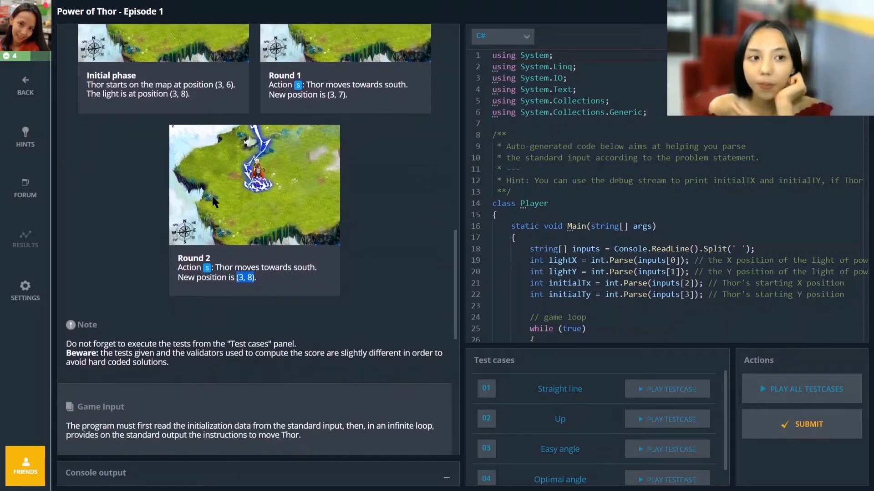
pyautogui.scroll(-6, 213, 202)
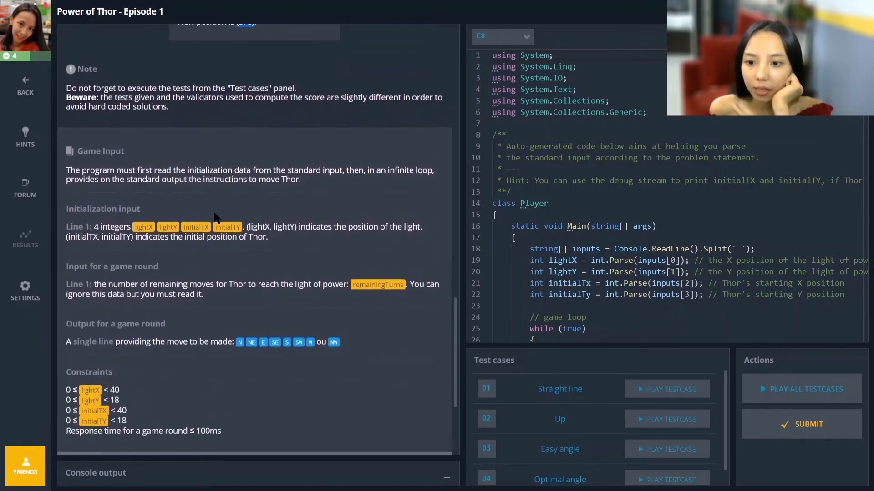
pyautogui.click(524, 37)
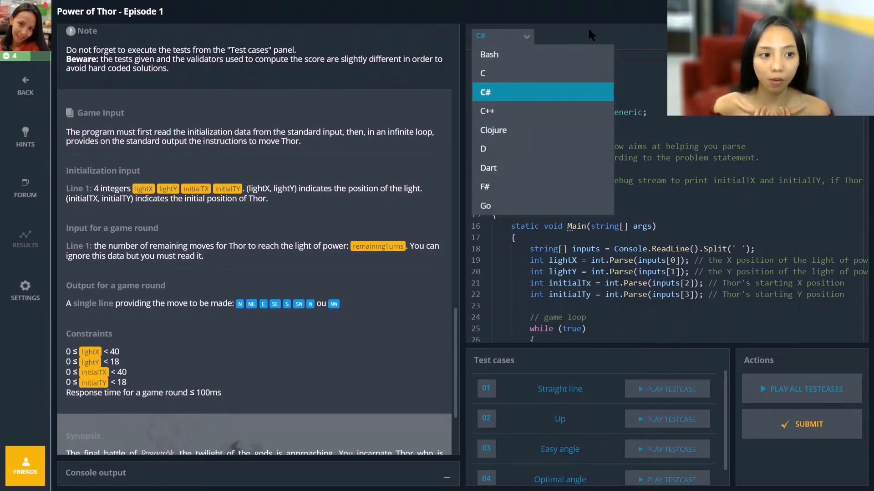
pyautogui.click(581, 40)
# - Switch to the CodinGame_Thor.xlsx workbook in Excel
pyautogui.hotkey('alt', 'Tab')
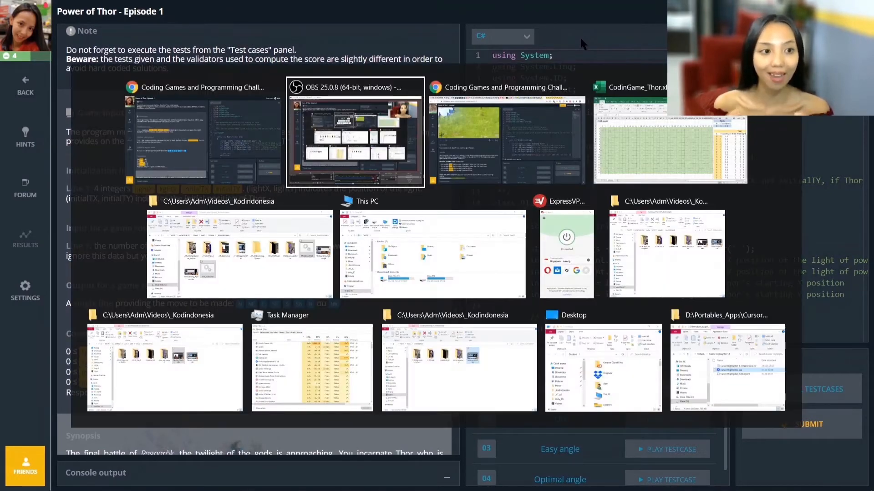
pyautogui.hotkey('alt', 'Tab')
pyautogui.hotkey('alt', 'Tab')
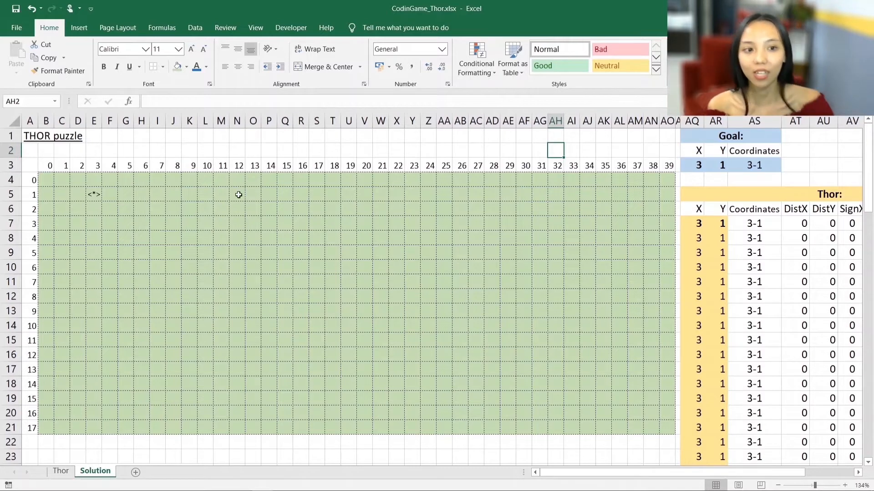
# - Examine the THOR puzzle grid's X numbering from 0 to 39, Y numbering from 0 to 17, and its first and last cells
pyautogui.moveTo(44, 165); pyautogui.dragTo(667, 167)
pyautogui.moveTo(33, 180); pyautogui.dragTo(26, 429)
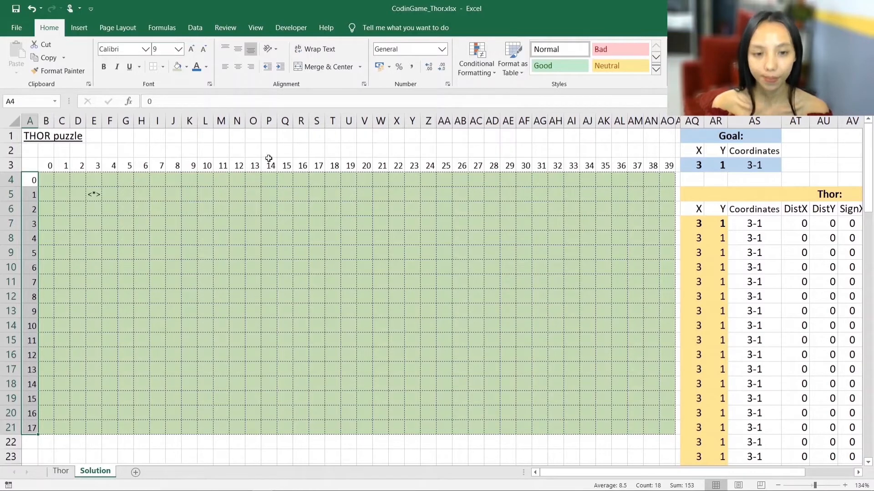
pyautogui.click(49, 167)
pyautogui.click(47, 180)
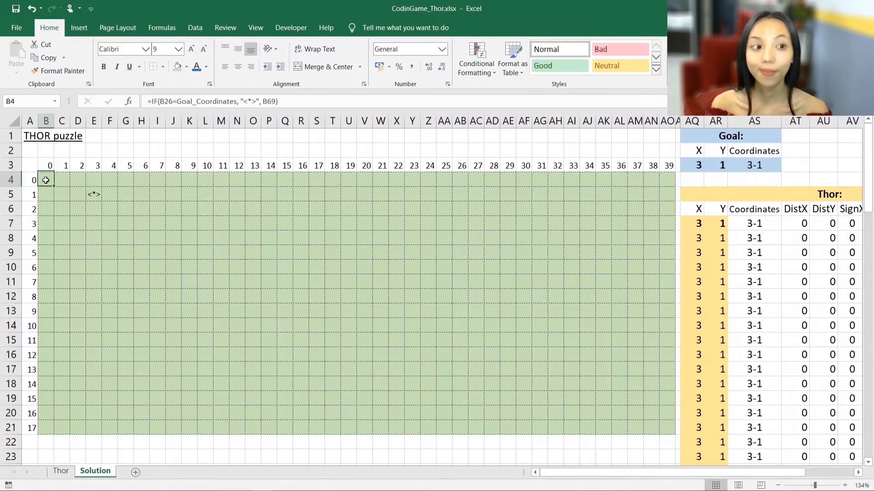
pyautogui.click(33, 181)
pyautogui.click(49, 166)
pyautogui.click(49, 181)
pyautogui.moveTo(48, 165); pyautogui.dragTo(669, 166)
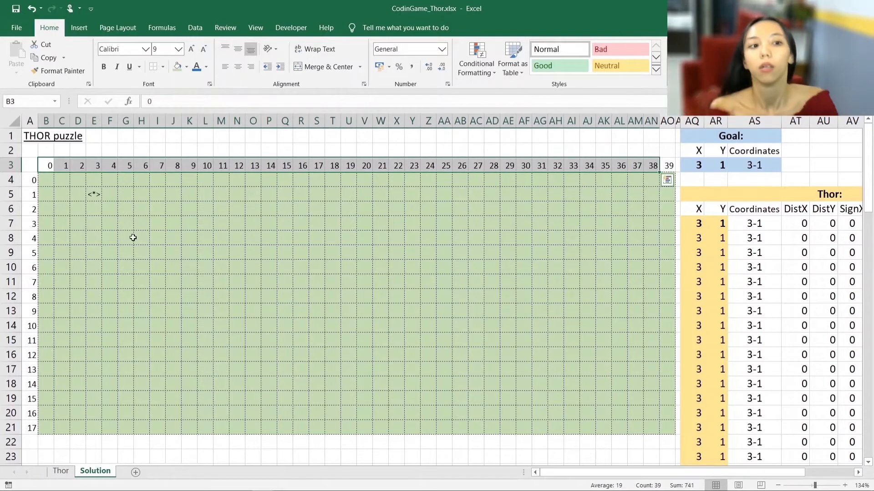
pyautogui.moveTo(33, 181); pyautogui.dragTo(21, 428)
pyautogui.click(47, 182)
pyautogui.click(666, 430)
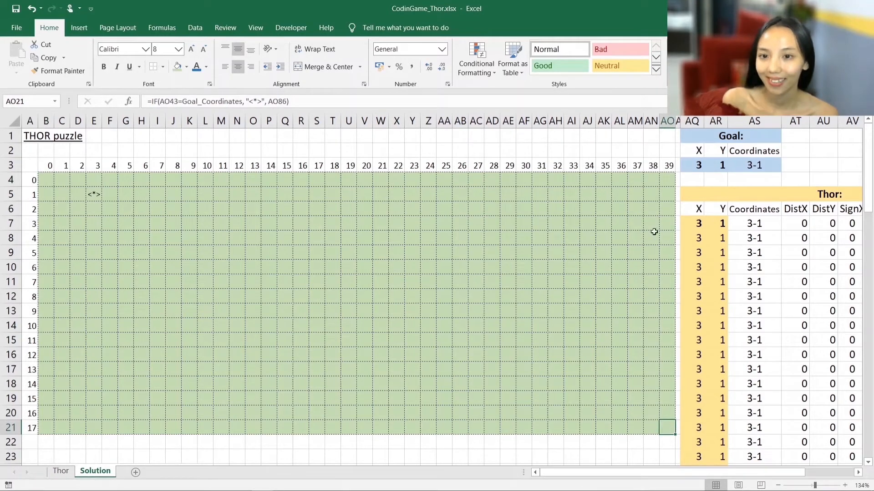
# - Inspect the X and Y coordinate cells of the Goal and the first X and Y coordinates in the Thor table
pyautogui.click(695, 165)
pyautogui.click(722, 165)
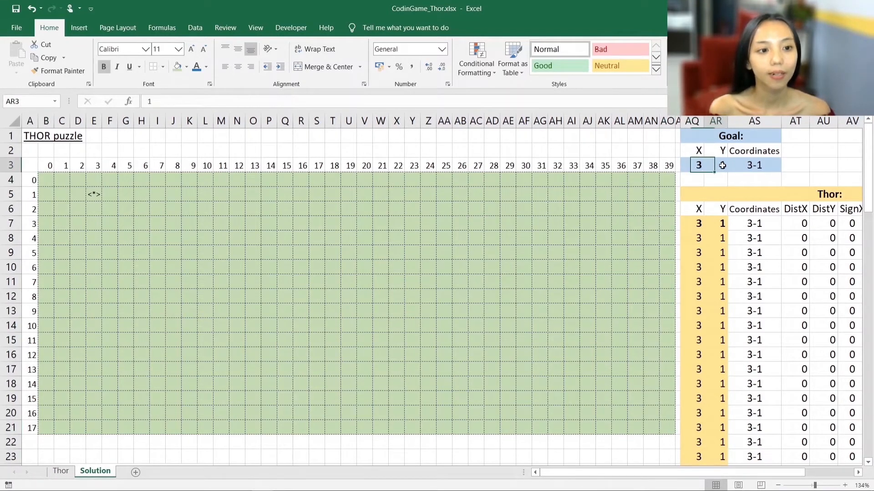
pyautogui.click(691, 165)
pyautogui.click(717, 165)
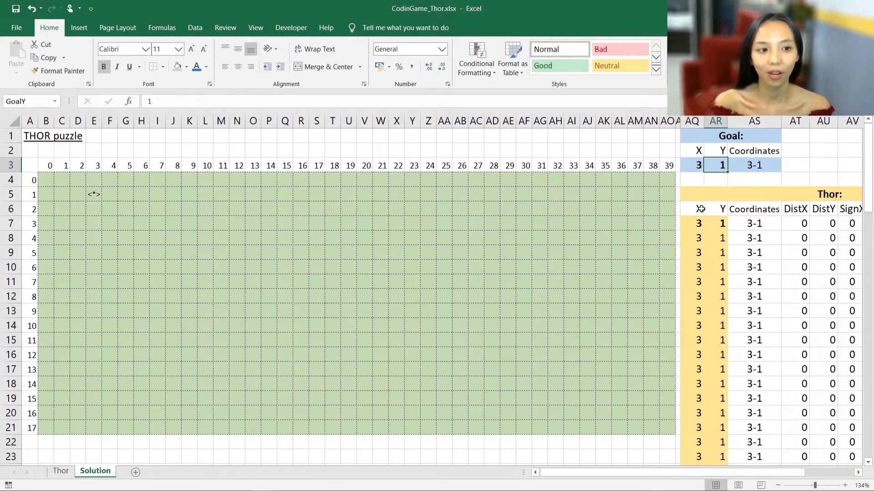
pyautogui.moveTo(703, 209); pyautogui.dragTo(727, 210)
pyautogui.click(692, 222)
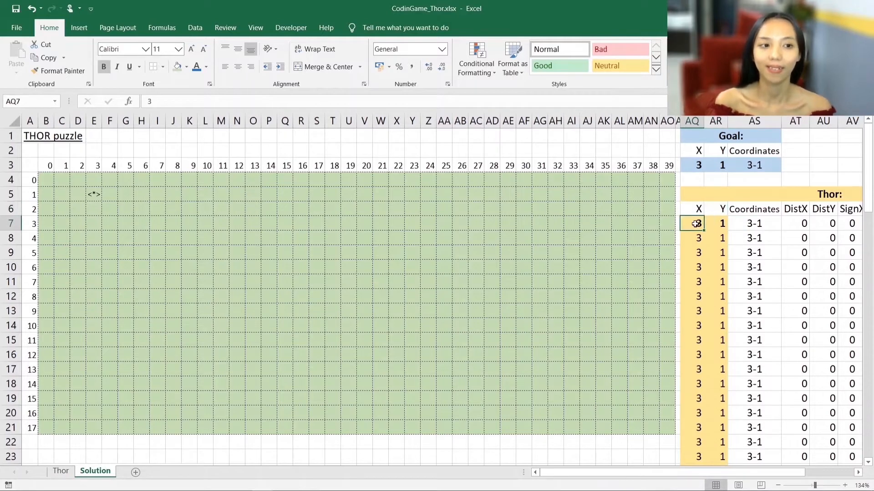
pyautogui.click(694, 138)
pyautogui.press('Return')
pyautogui.press('Tab')
pyautogui.press('Return')
pyautogui.press('Tab')
pyautogui.click(693, 208)
pyautogui.click(717, 210)
pyautogui.click(695, 223)
pyautogui.click(716, 225)
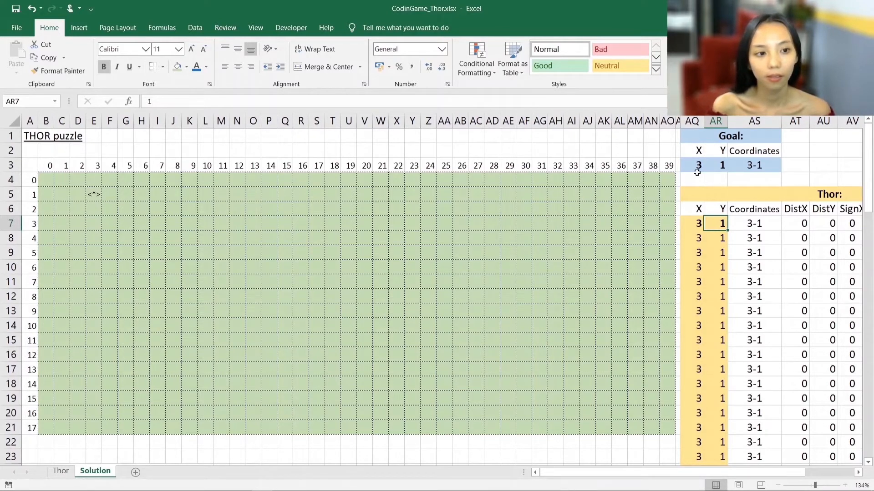
# - Compare the <*> goal marker's cell in the grid with the Goal's X and Y values
pyautogui.click(94, 196)
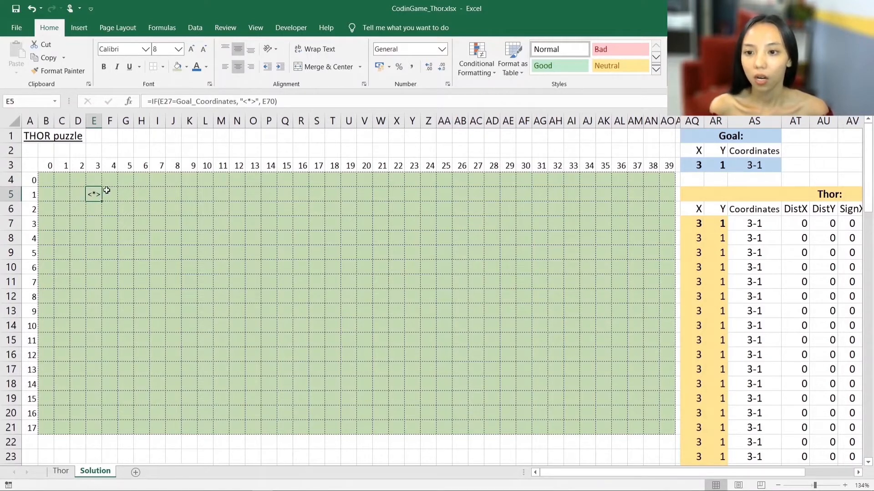
pyautogui.click(696, 165)
pyautogui.click(718, 165)
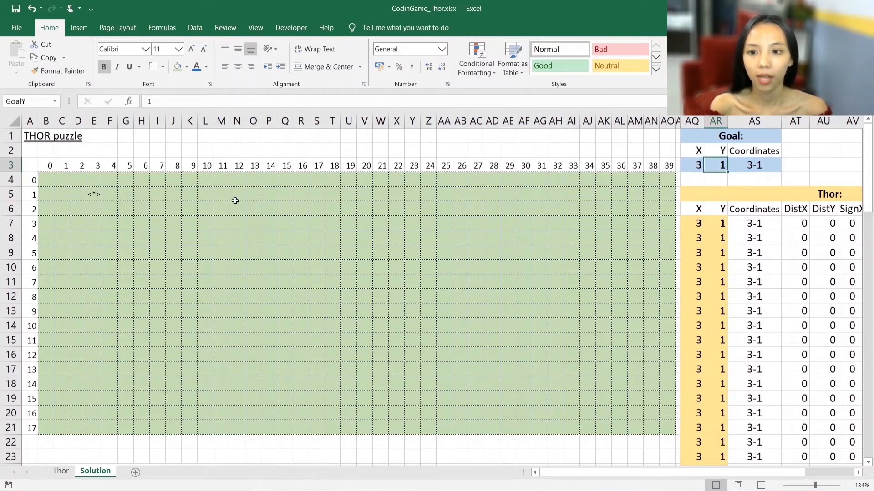
pyautogui.moveTo(693, 151); pyautogui.dragTo(694, 166)
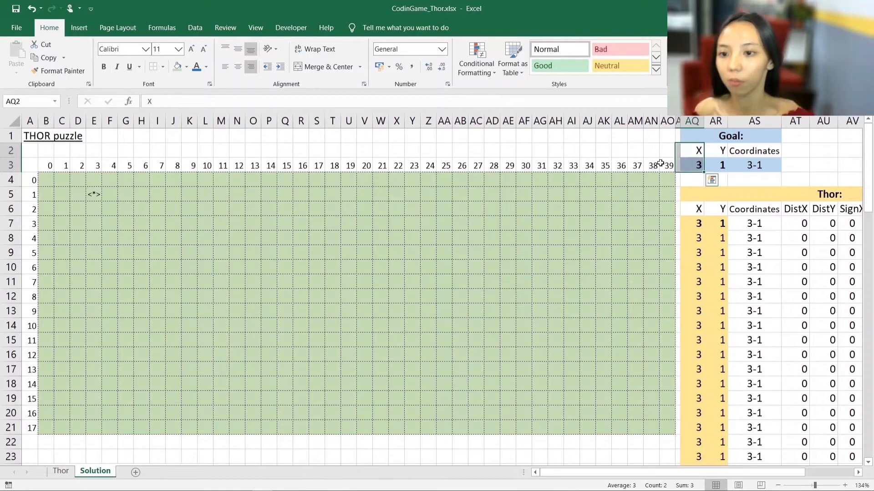
# - Trace the <*> marker to its X and Y headings on the grid and match each to the Goal's coordinate cells
pyautogui.click(92, 194)
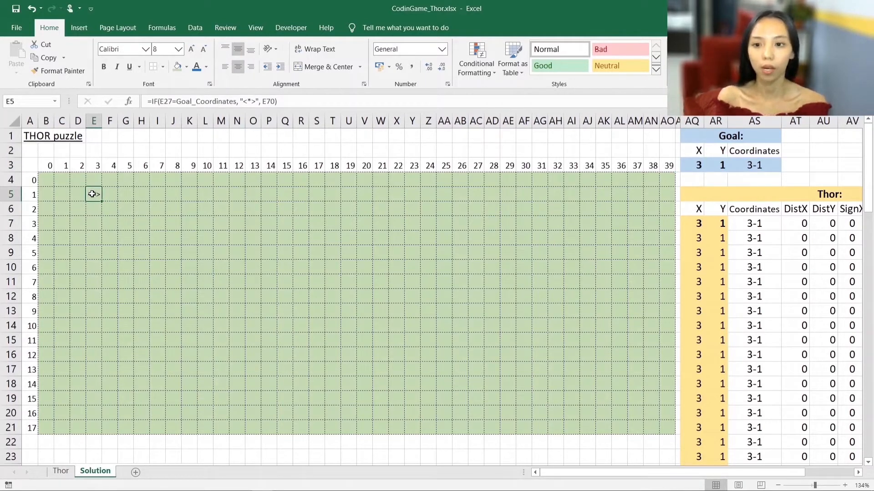
pyautogui.click(94, 166)
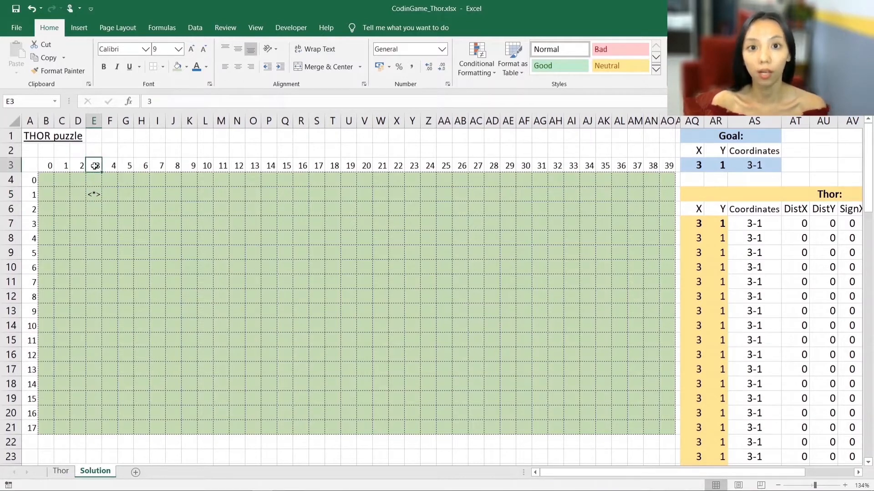
pyautogui.click(94, 191)
pyautogui.click(94, 167)
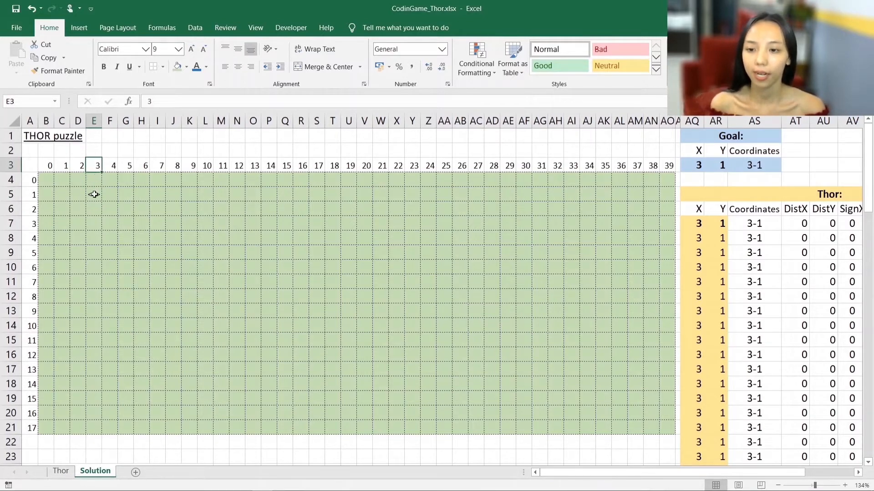
pyautogui.click(93, 191)
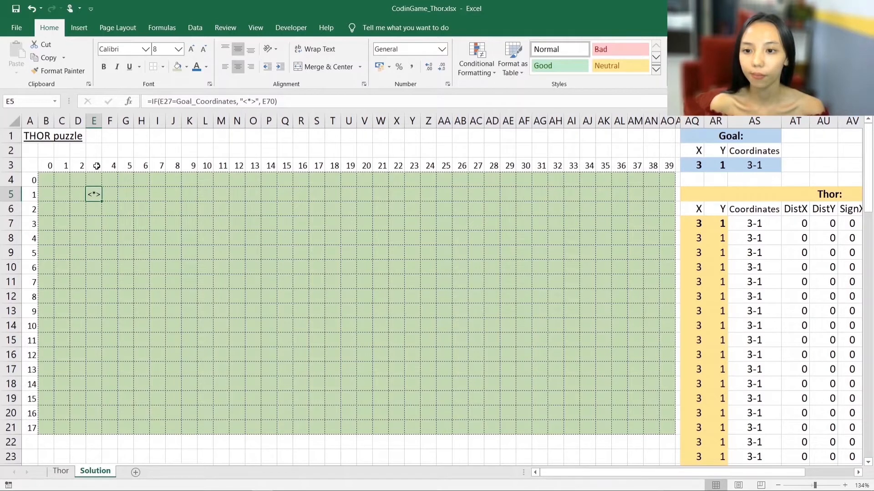
pyautogui.moveTo(94, 165); pyautogui.dragTo(95, 196)
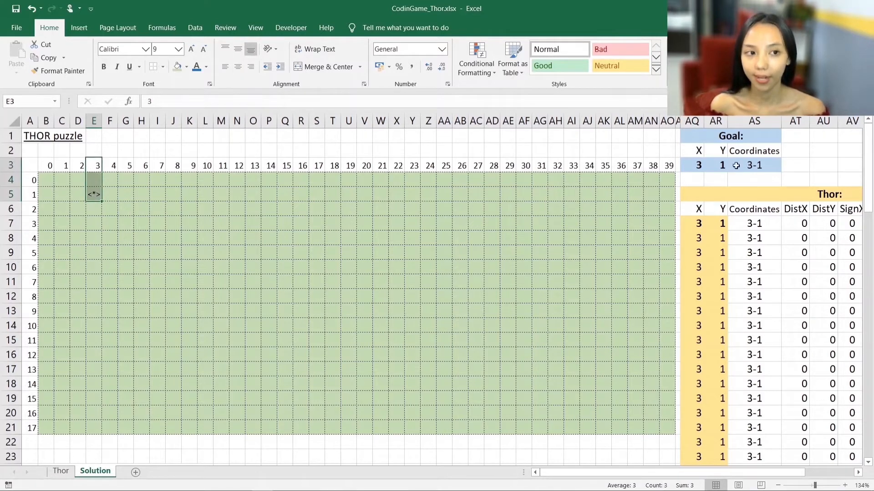
pyautogui.moveTo(698, 153); pyautogui.dragTo(697, 165)
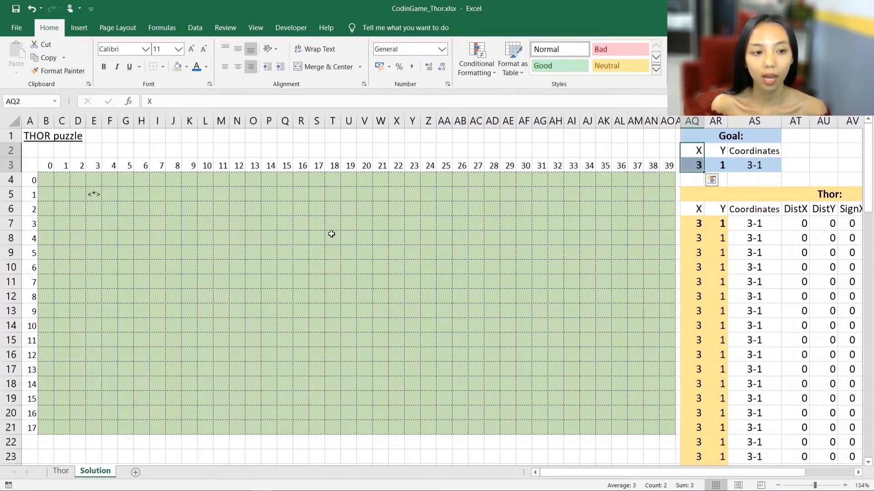
pyautogui.moveTo(35, 195); pyautogui.dragTo(92, 196)
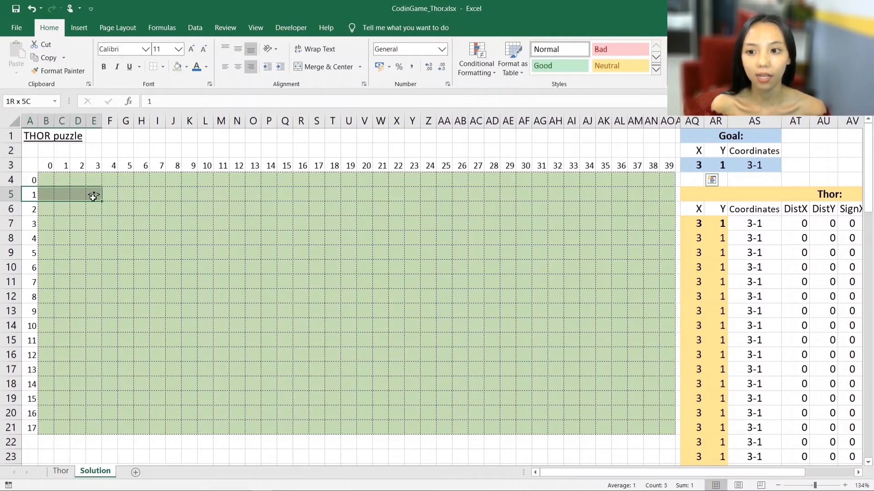
pyautogui.hotkey('ctrl', 'v')
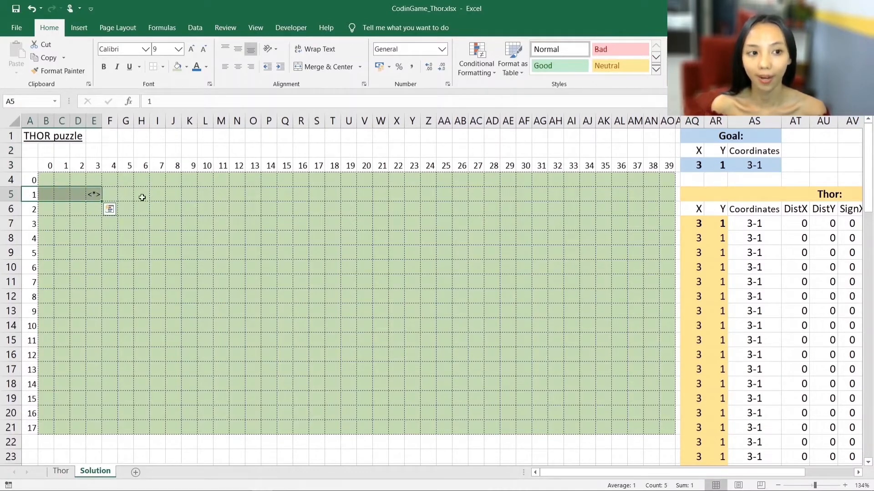
pyautogui.moveTo(721, 155); pyautogui.dragTo(722, 165)
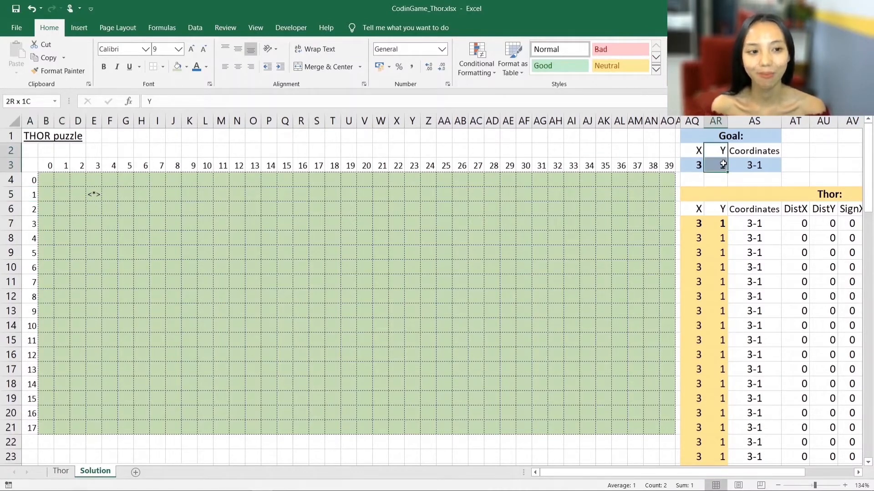
# - Place Thor's start three rows below the <*> marker in the same column by setting his first Y coordinate to 4
pyautogui.click(95, 195)
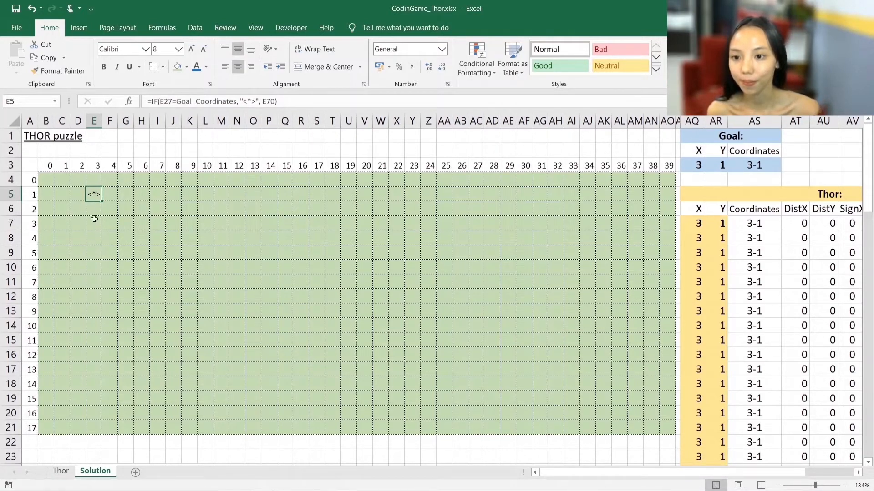
pyautogui.click(94, 239)
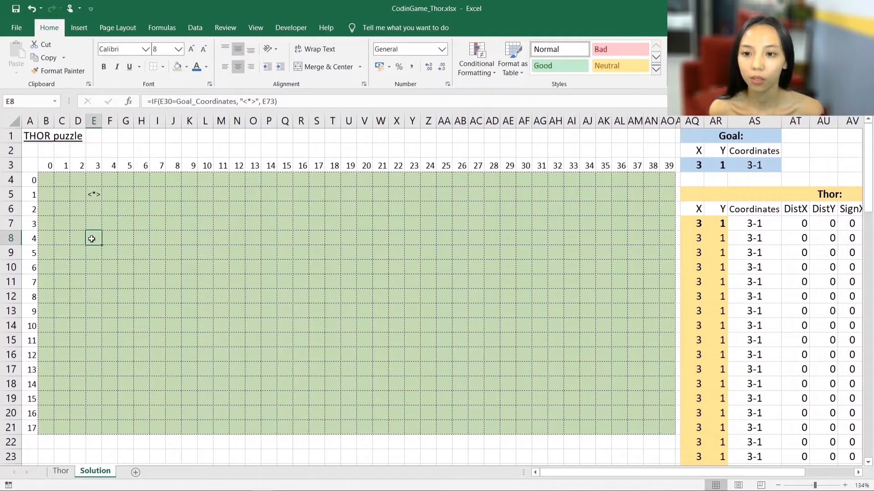
pyautogui.click(96, 167)
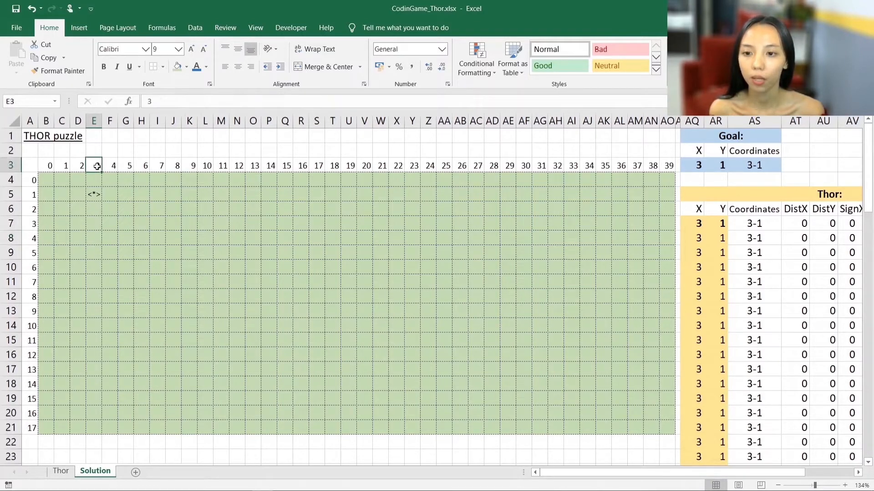
pyautogui.click(93, 241)
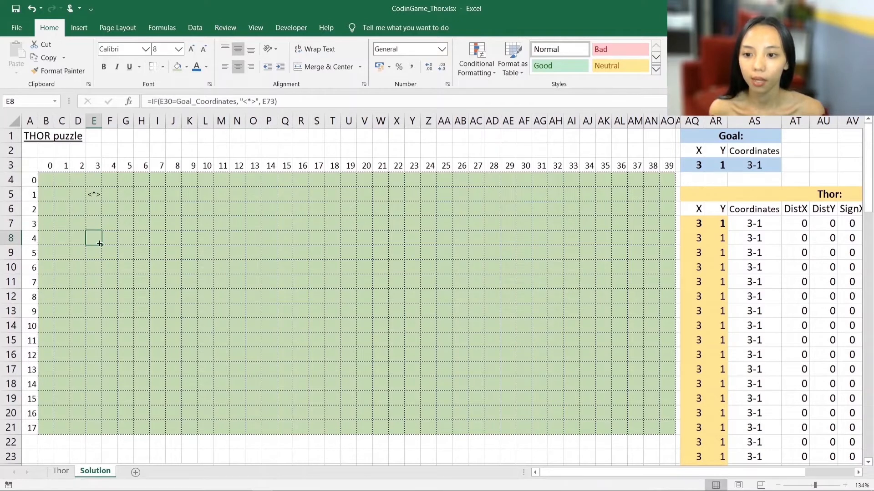
pyautogui.click(700, 223)
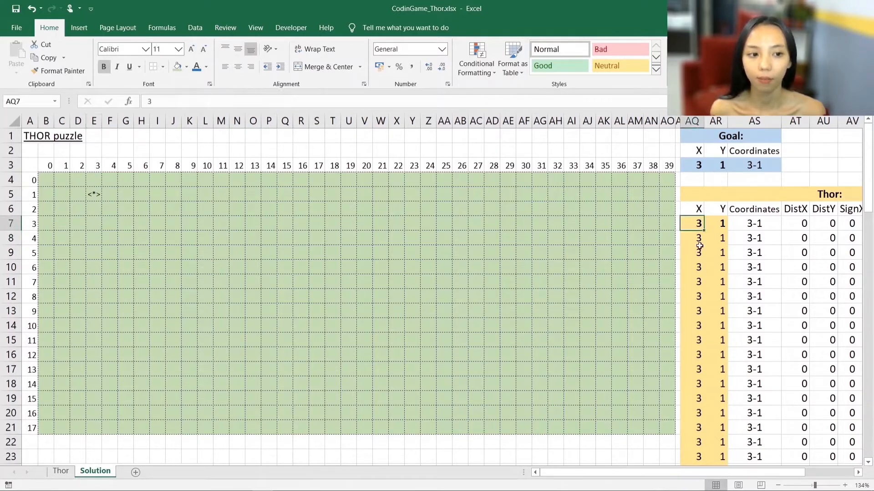
pyautogui.click(713, 223)
pyautogui.write('4')
pyautogui.press('Return')
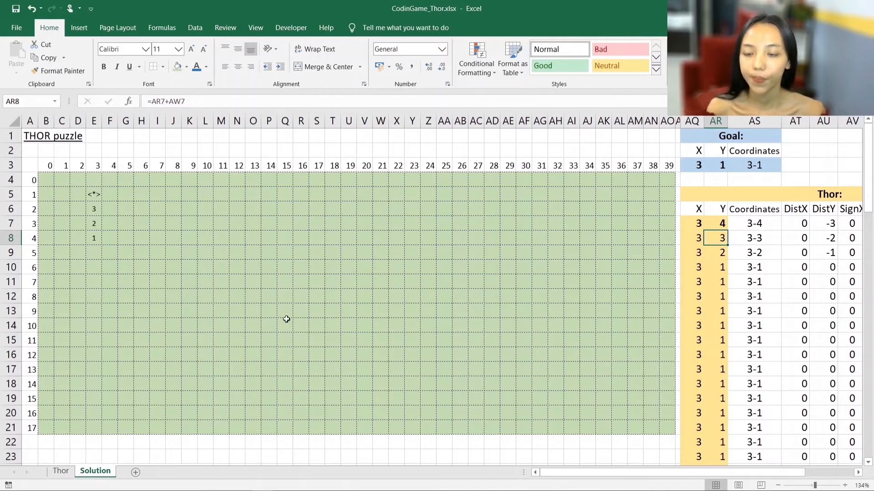
# - Trace Thor's numbered vertical path from his starting cell up to the <*> goal marker
pyautogui.click(91, 238)
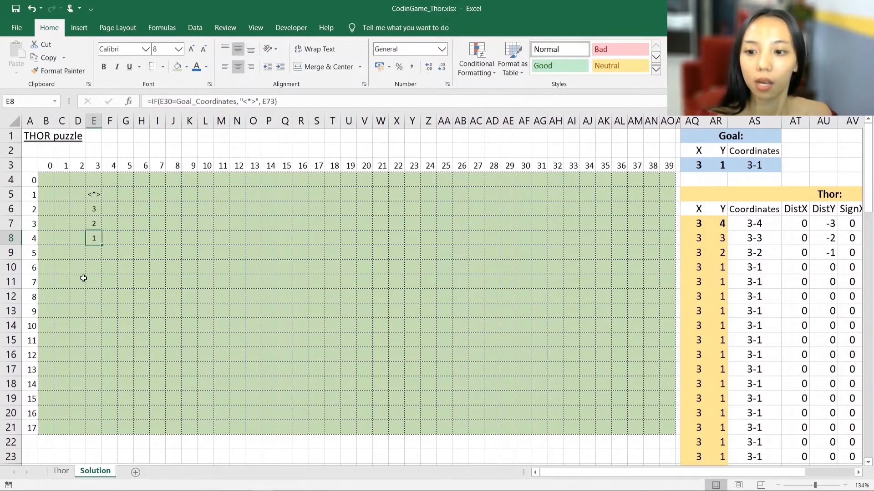
pyautogui.click(92, 221)
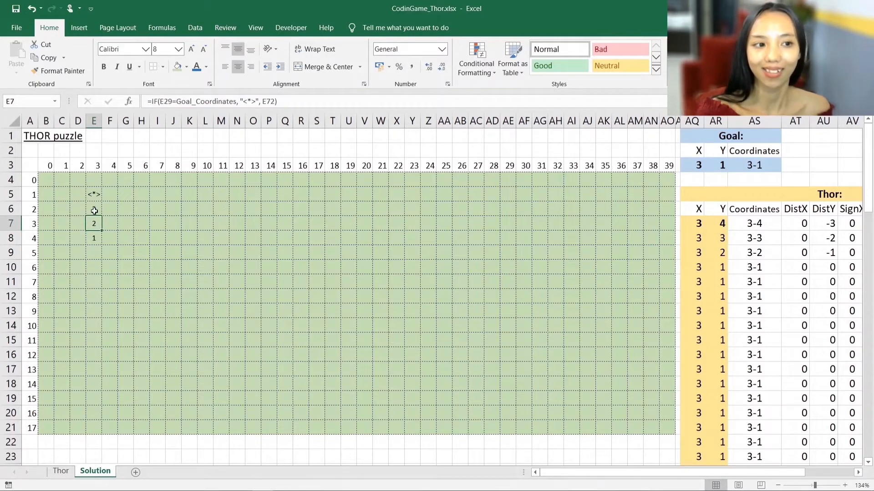
pyautogui.click(94, 203)
pyautogui.click(94, 196)
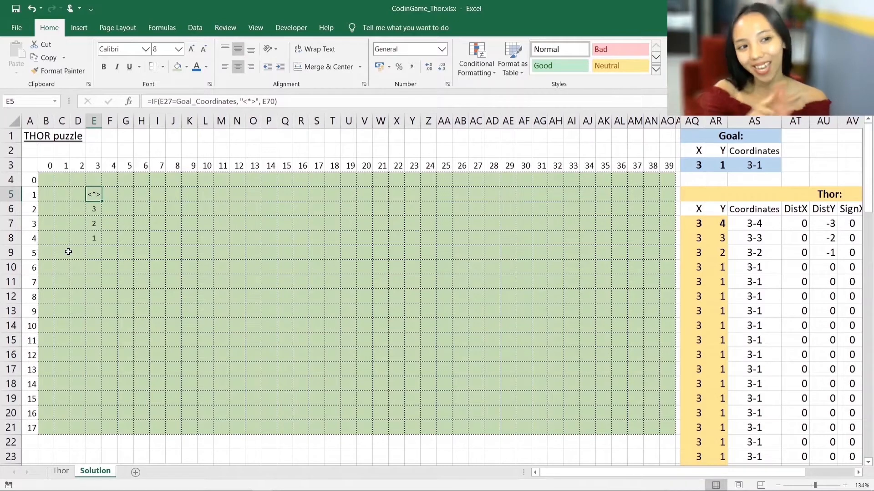
pyautogui.click(96, 238)
# - Set Thor's starting coordinates to X 0 and Y 1, in the goal's row at the grid's edge
pyautogui.click(46, 195)
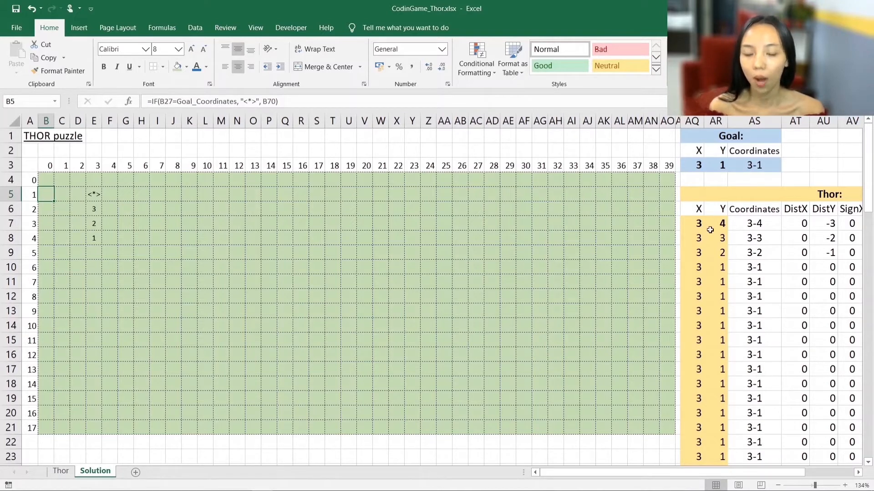
pyautogui.click(696, 224)
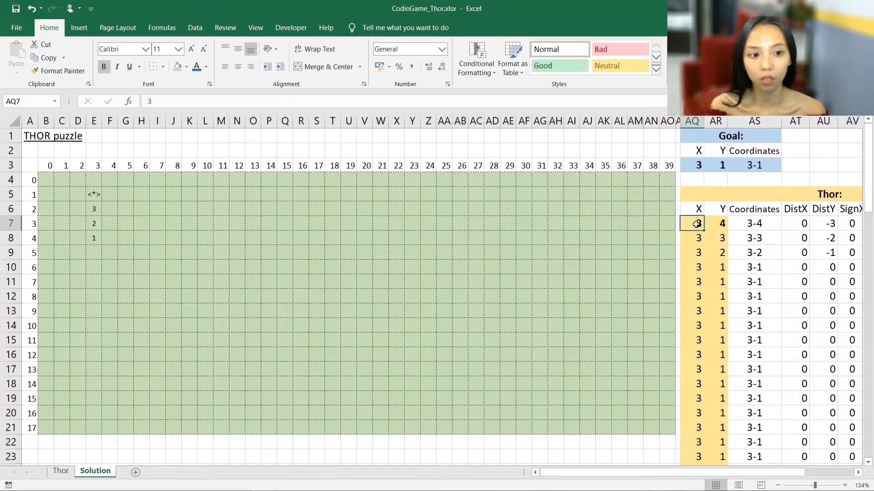
pyautogui.write('0')
pyautogui.press('Tab')
pyautogui.write('1')
pyautogui.press('Tab')
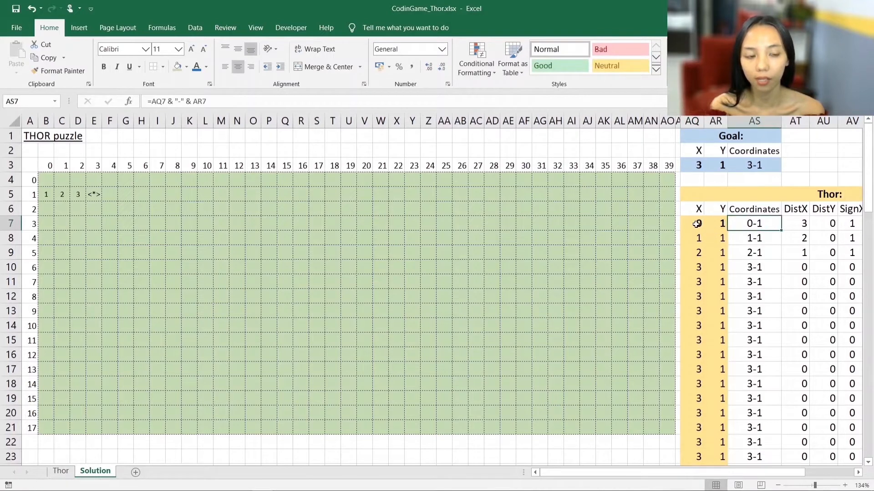
# - Trace Thor's numbered horizontal path along row Y 1 from his starting cell to the <*> goal marker
pyautogui.click(49, 195)
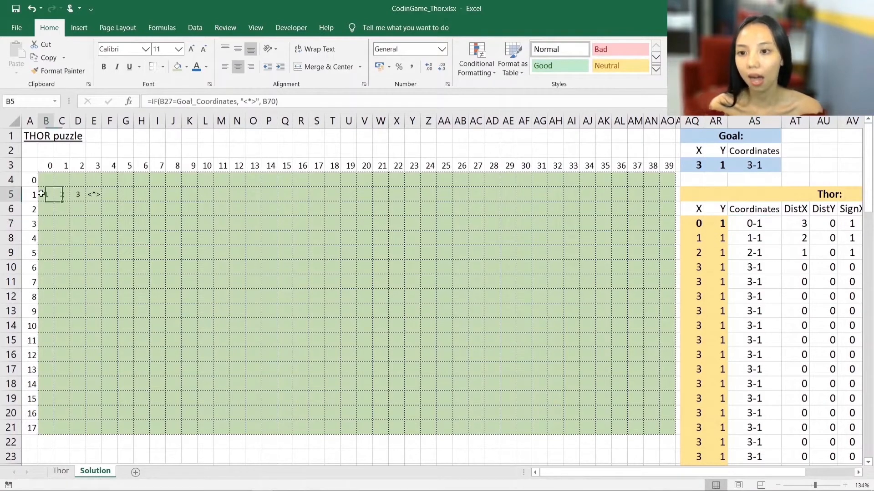
pyautogui.click(60, 195)
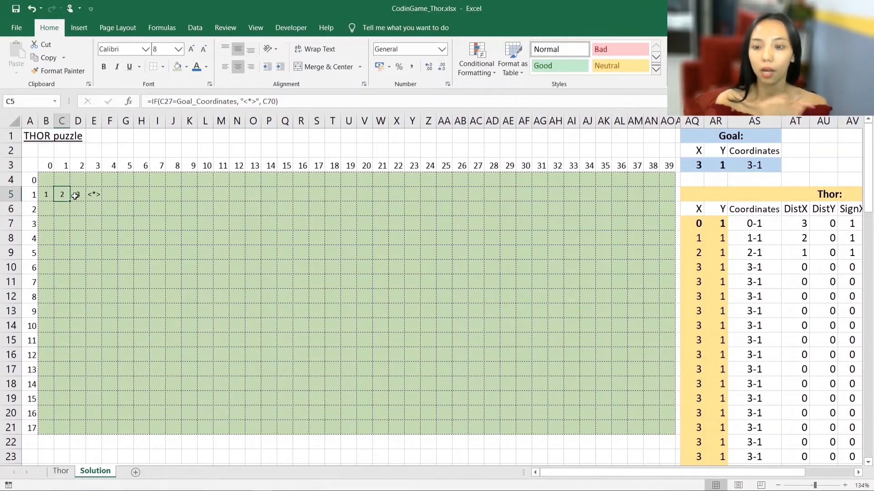
pyautogui.click(76, 196)
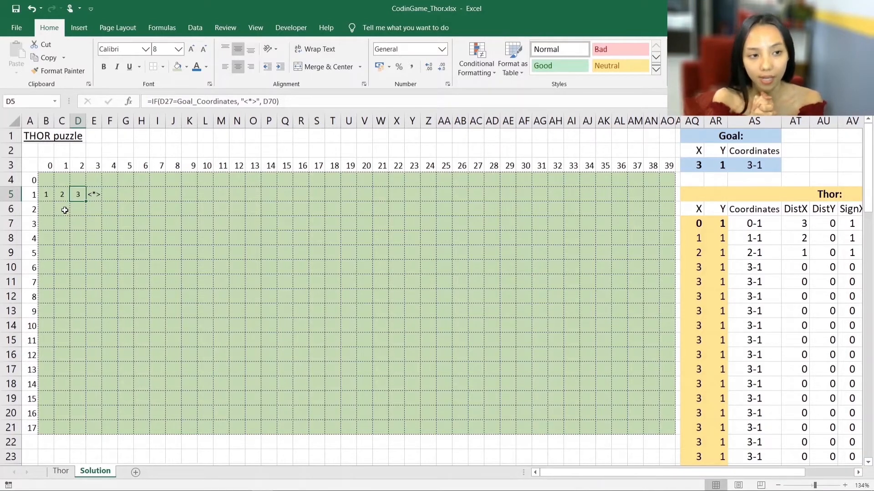
pyautogui.click(51, 194)
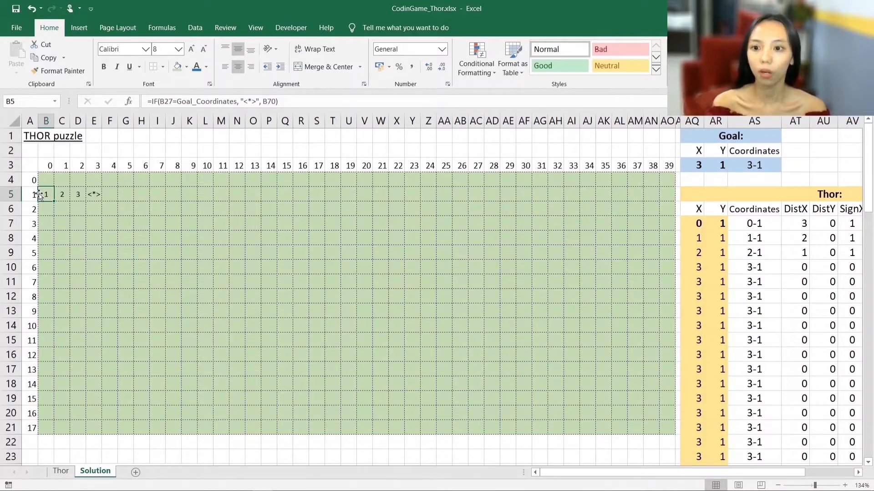
pyautogui.click(93, 194)
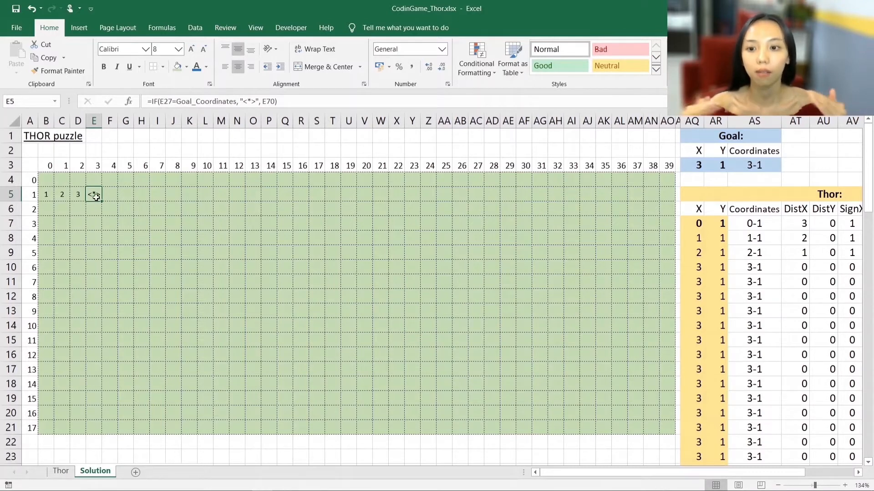
pyautogui.click(46, 196)
pyautogui.click(93, 196)
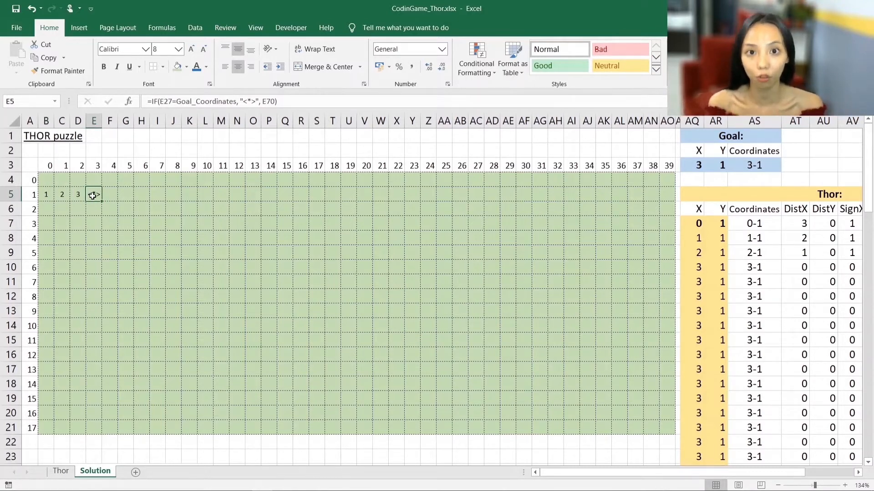
# - Move the Goal to the grid's last cell by setting its coordinates to X 39 and Y 17
pyautogui.click(666, 426)
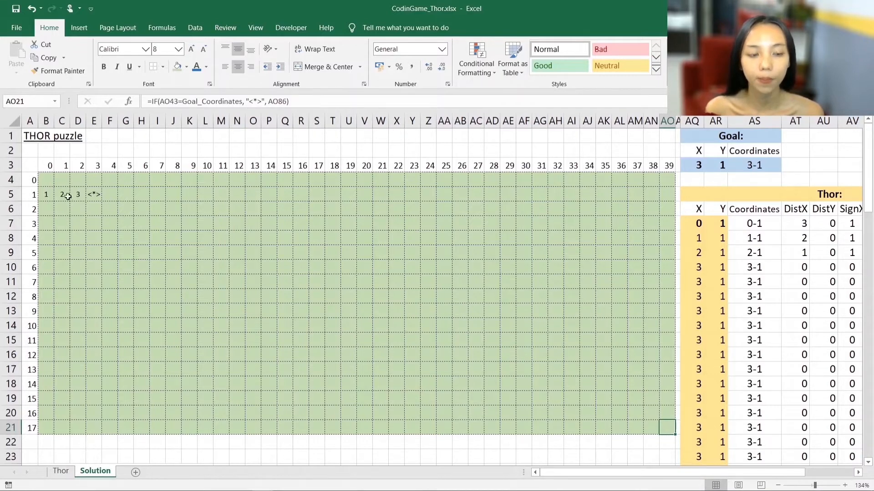
pyautogui.click(45, 194)
pyautogui.click(96, 199)
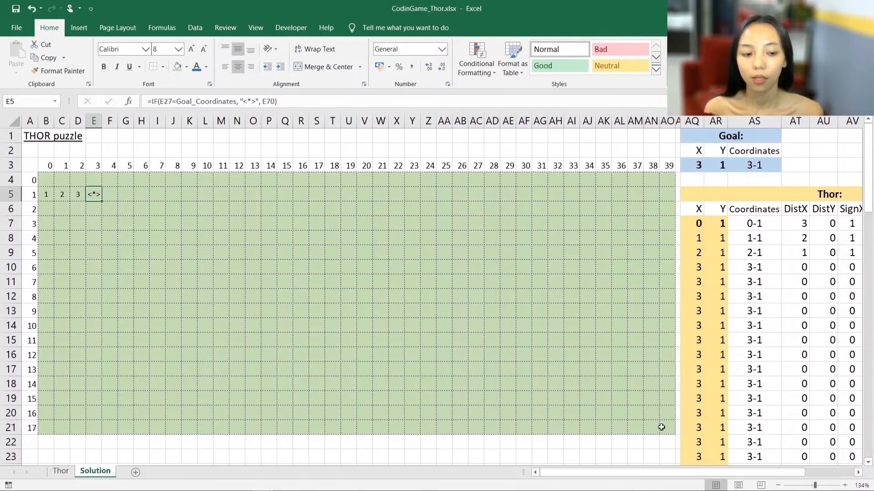
pyautogui.click(666, 428)
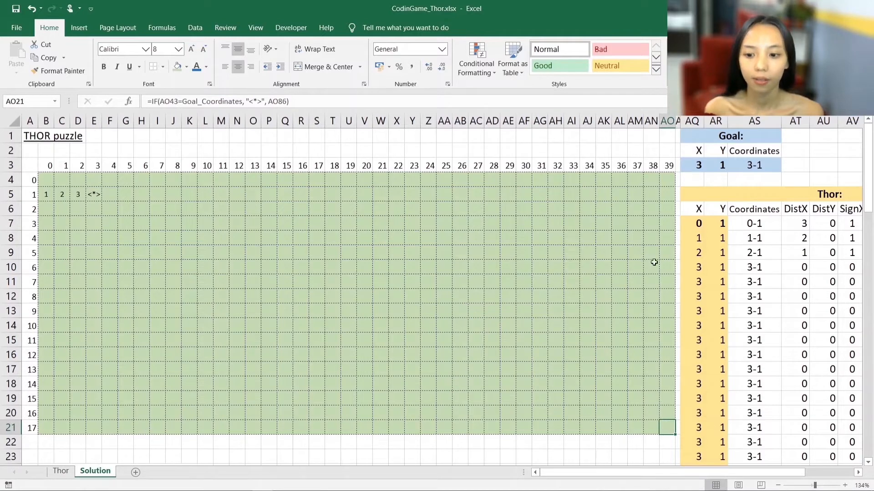
pyautogui.click(696, 167)
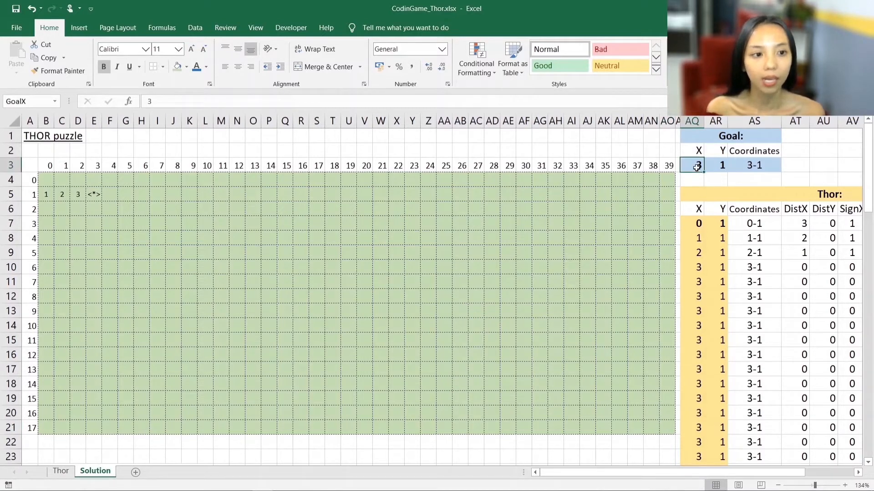
pyautogui.write('39')
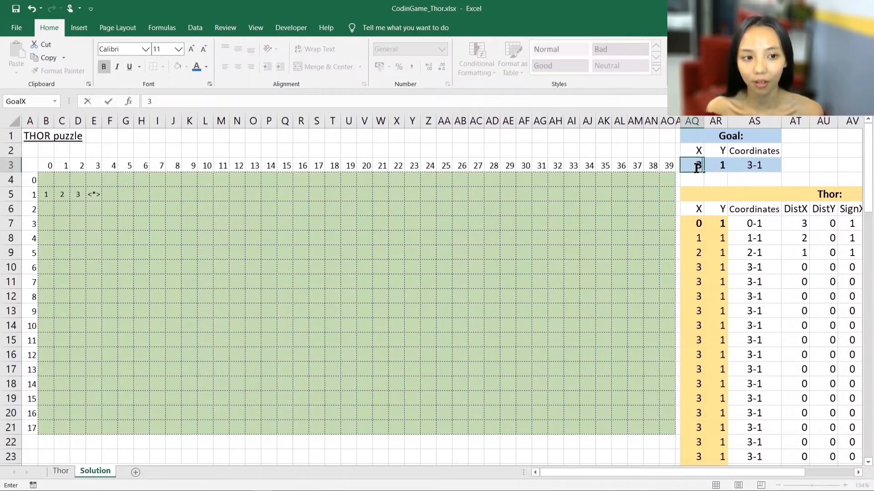
pyautogui.press('Tab')
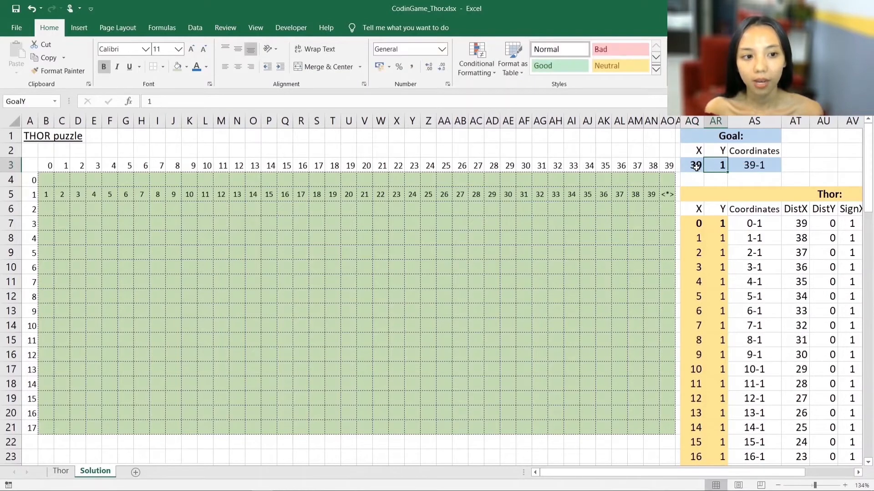
pyautogui.write('17')
pyautogui.press('Return')
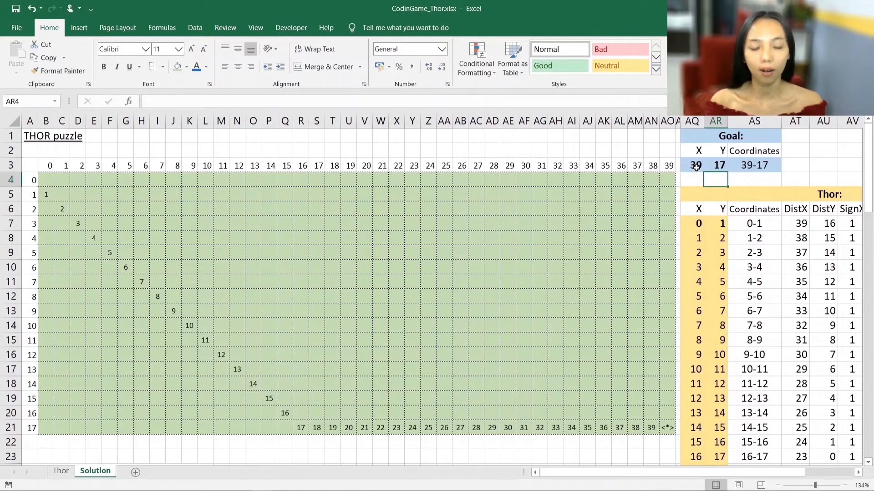
# - Trace Thor's numbered path diagonally from his starting cell down to row Y 17 and along that row towards the <*> marker
pyautogui.click(47, 195)
pyautogui.click(62, 210)
pyautogui.click(72, 221)
pyautogui.click(91, 237)
pyautogui.click(112, 253)
pyautogui.click(125, 268)
pyautogui.click(142, 282)
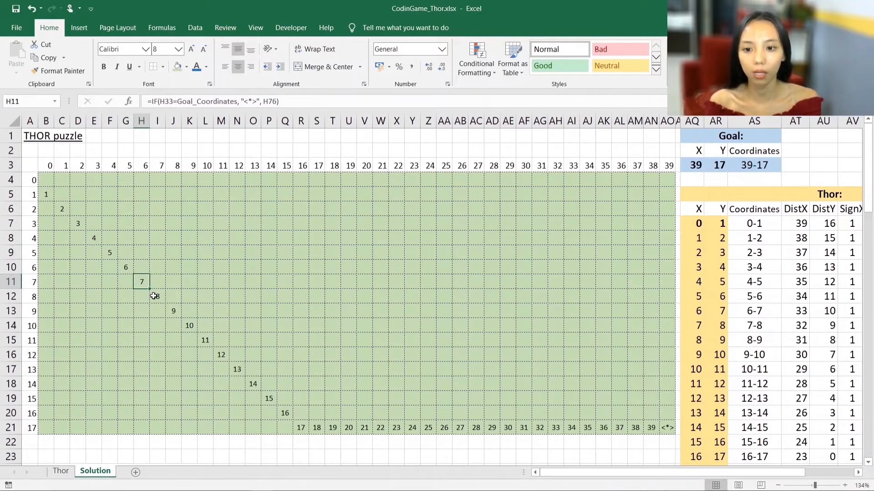
pyautogui.click(156, 295)
pyautogui.click(283, 413)
pyautogui.click(302, 427)
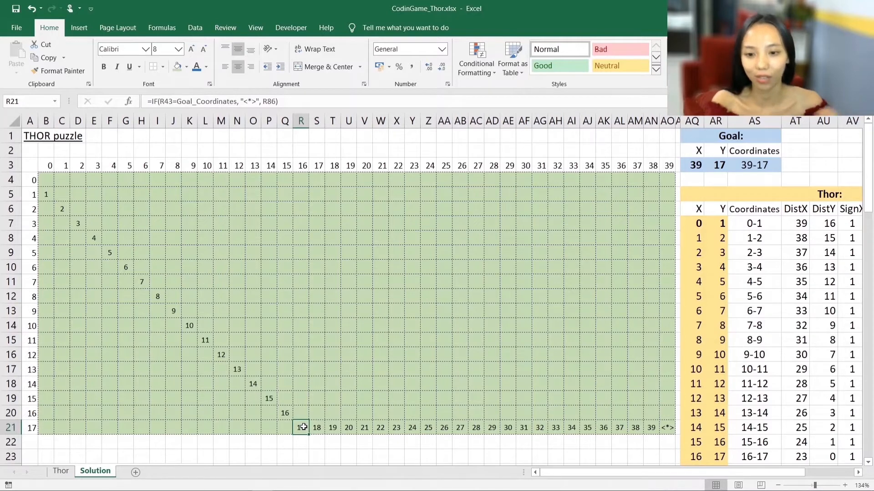
pyautogui.click(443, 429)
pyautogui.click(494, 430)
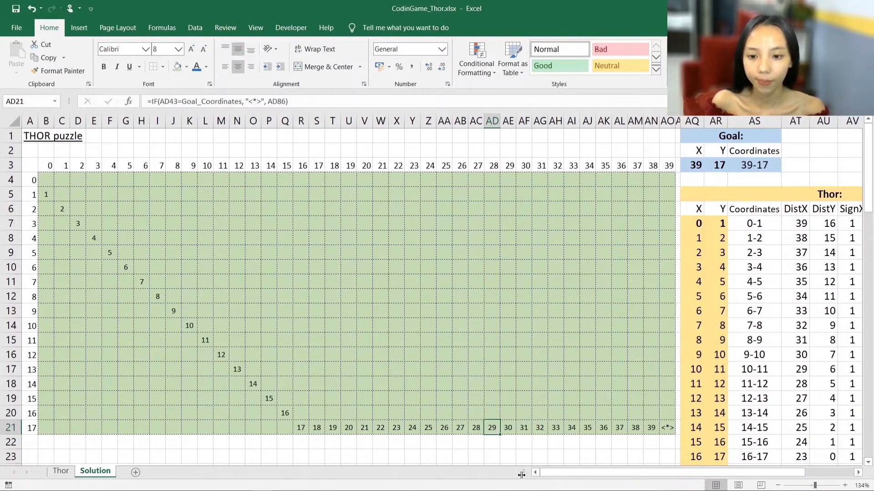
# - Retrace Thor's first four diagonal moves cell by cell, beginning at his starting cell
pyautogui.click(47, 196)
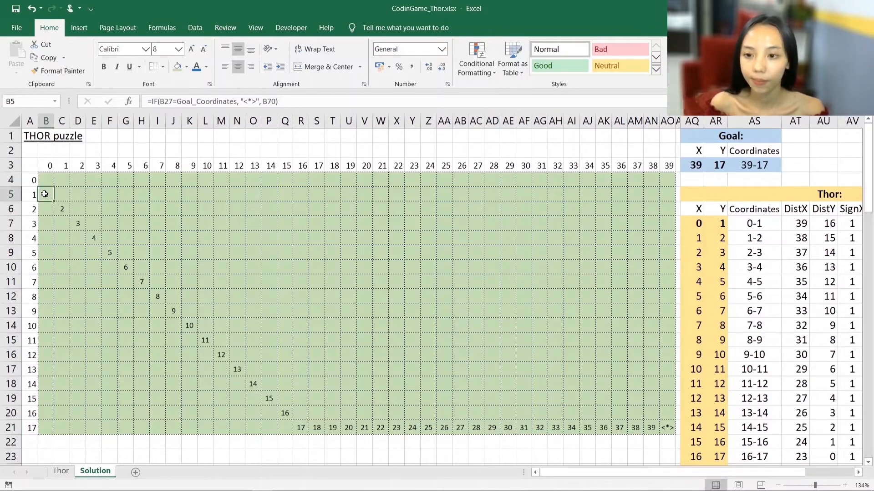
pyautogui.click(64, 209)
pyautogui.click(77, 225)
pyautogui.click(91, 237)
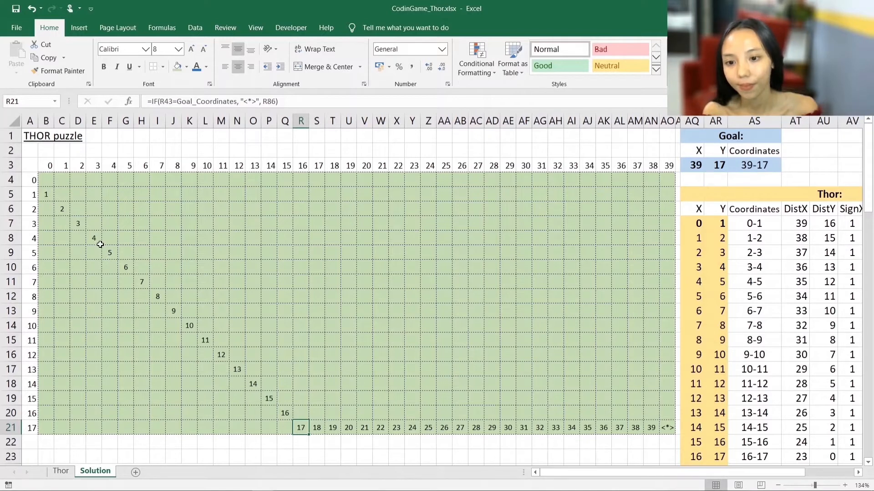
# - Examine the OUTPUT column of the Thor table to read the direction given for every move to the goal
pyautogui.moveTo(687, 472); pyautogui.dragTo(743, 472)
pyautogui.moveTo(827, 209); pyautogui.dragTo(831, 313)
pyautogui.scroll(-3, 831, 314)
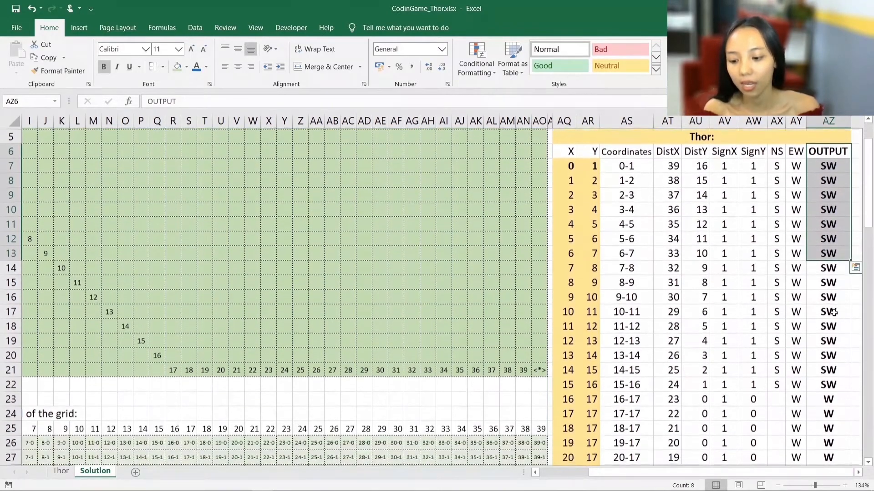
pyautogui.scroll(-1, 832, 314)
pyautogui.click(823, 293)
pyautogui.scroll(-6, 823, 293)
pyautogui.moveTo(830, 384); pyautogui.dragTo(832, 183)
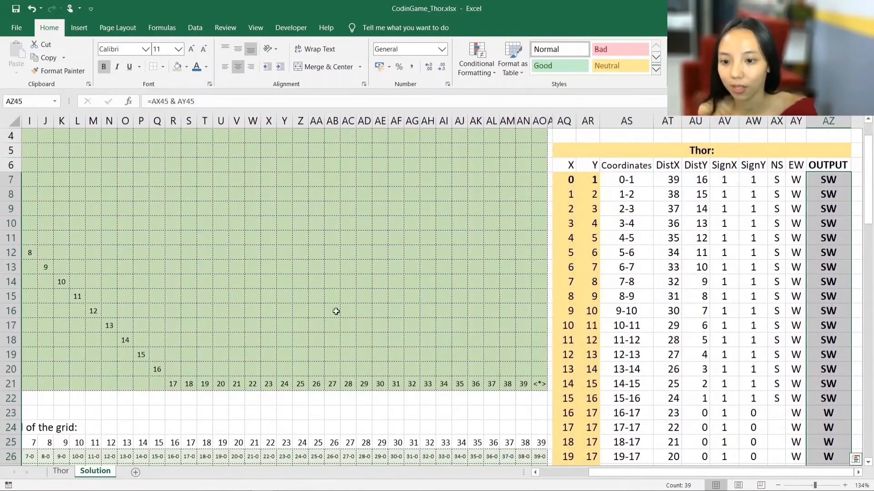
# - Set Thor's starting coordinates to X 20 and Y 9, near the middle of the grid
pyautogui.click(236, 237)
pyautogui.moveTo(620, 474); pyautogui.dragTo(526, 474)
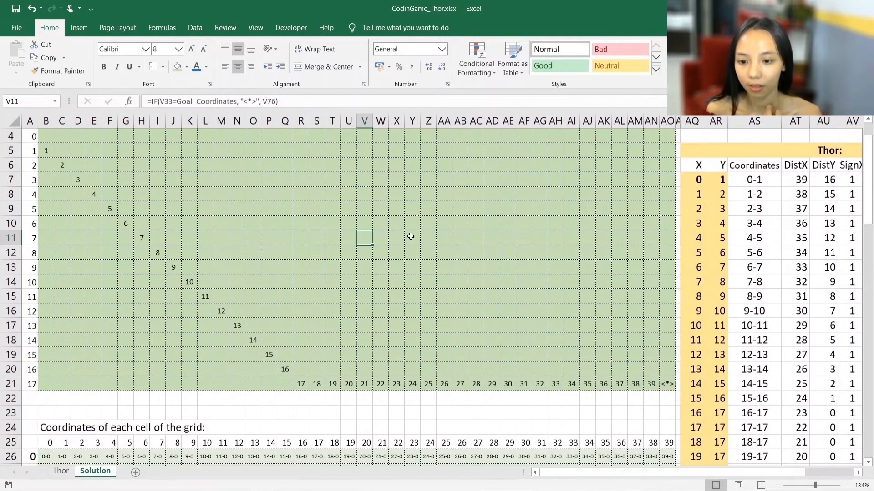
pyautogui.scroll(1, 409, 236)
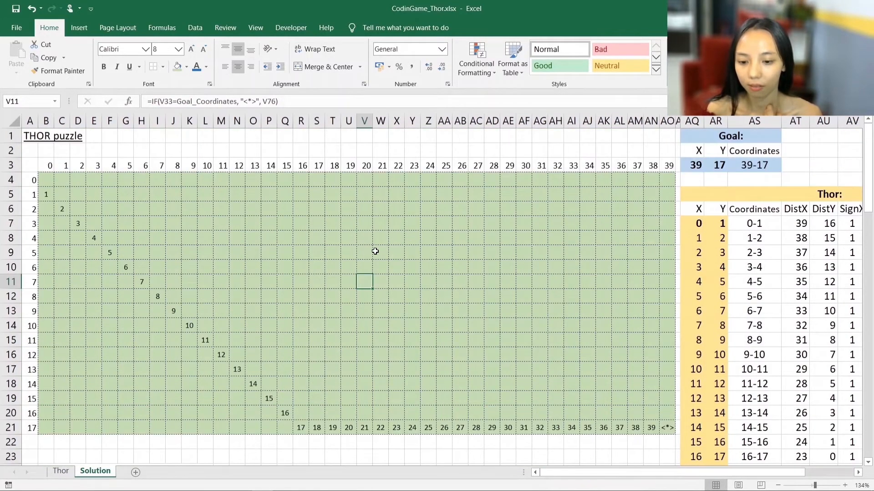
pyautogui.click(366, 293)
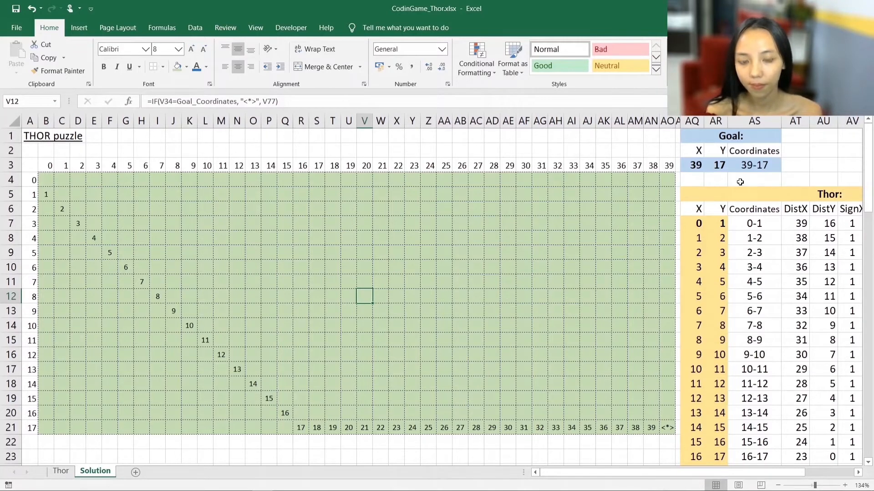
pyautogui.click(697, 221)
pyautogui.write('20')
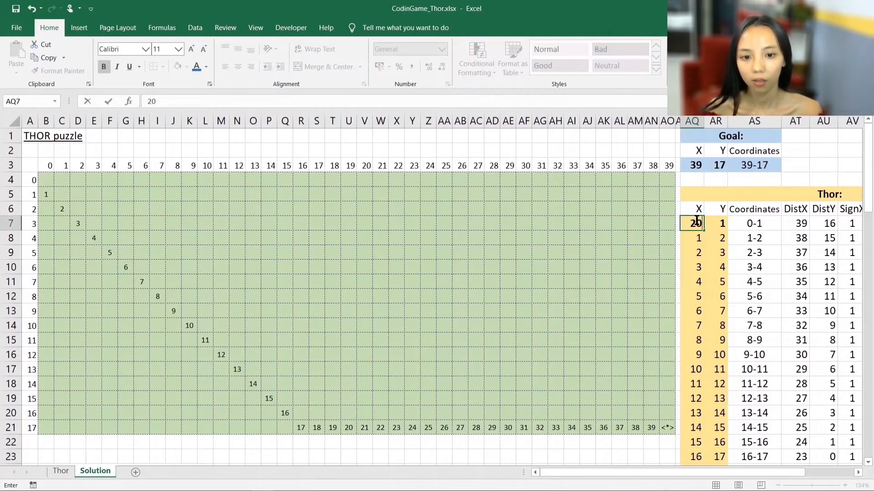
pyautogui.press('Tab')
pyautogui.press('Down')
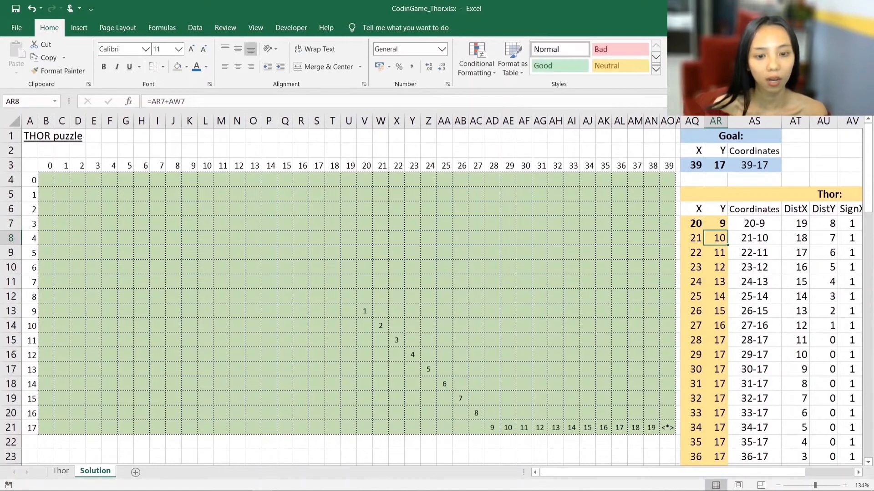
# - Move the Goal to the grid's first cell by setting its coordinates to X 0 and Y 0
pyautogui.click(43, 180)
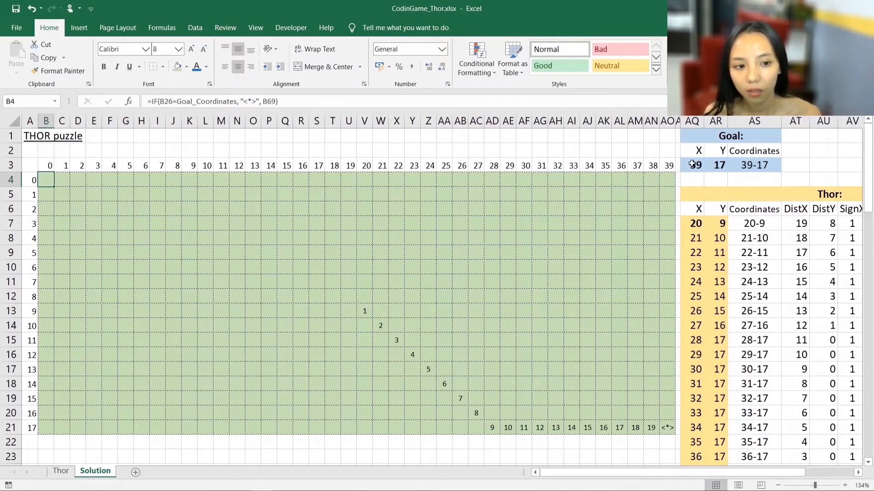
pyautogui.click(691, 164)
pyautogui.write('0')
pyautogui.press('Tab')
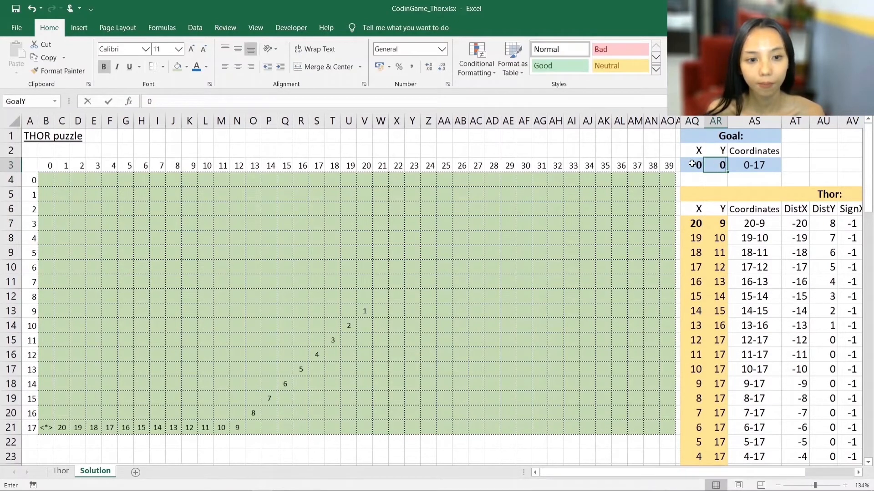
pyautogui.write('0')
pyautogui.press('Return')
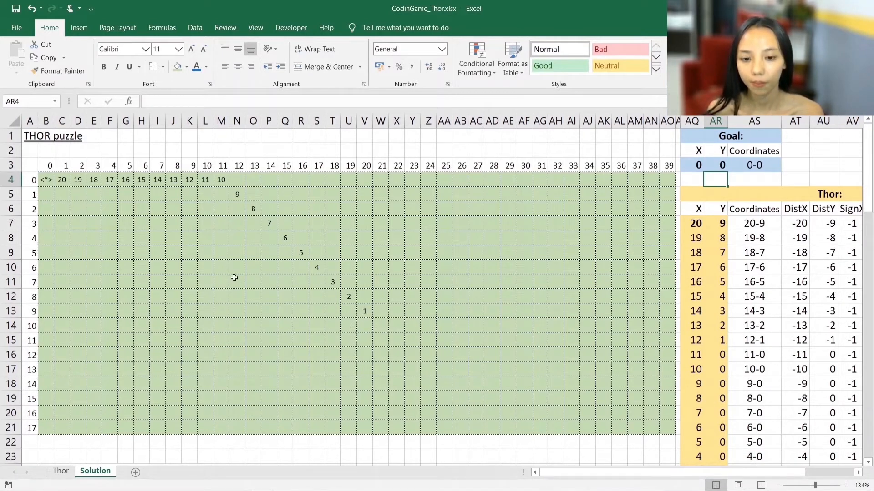
# - Check the OUTPUT directions for Thor's diagonal moves and his moves along row 0 until he reaches the goal
pyautogui.moveTo(775, 473); pyautogui.dragTo(818, 468)
pyautogui.moveTo(844, 223); pyautogui.dragTo(843, 336)
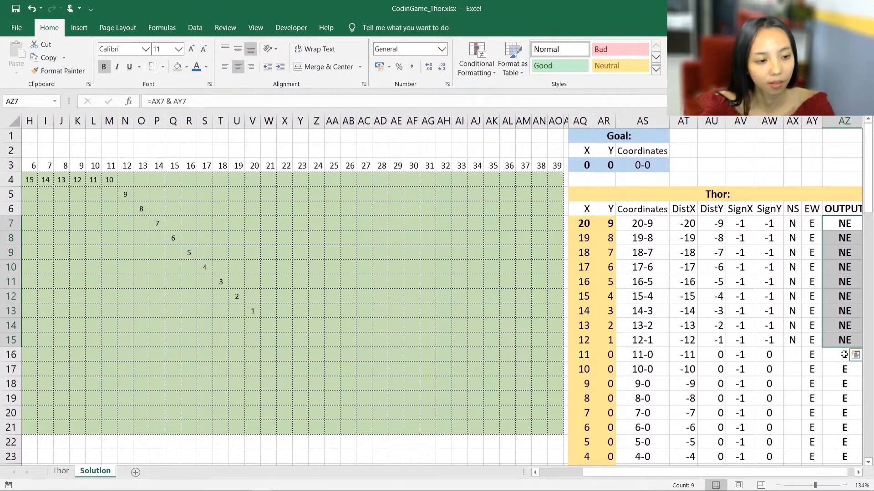
pyautogui.moveTo(840, 357); pyautogui.dragTo(844, 412)
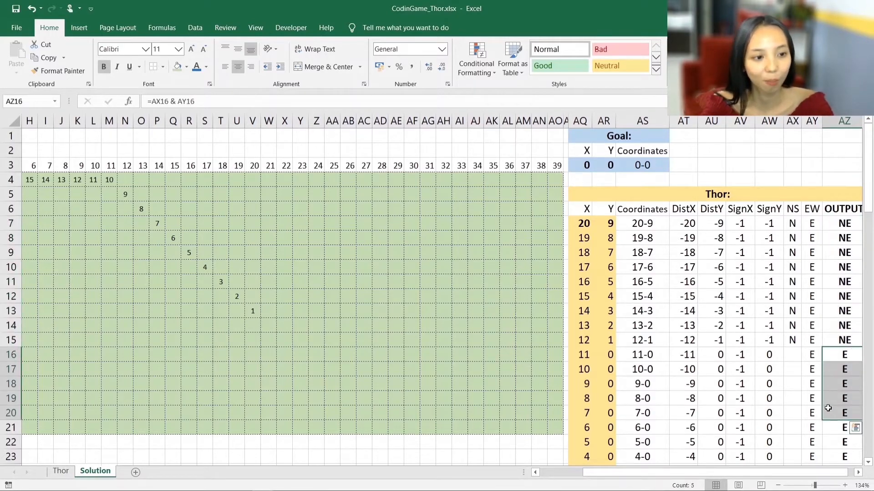
pyautogui.scroll(-2, 844, 401)
pyautogui.click(845, 397)
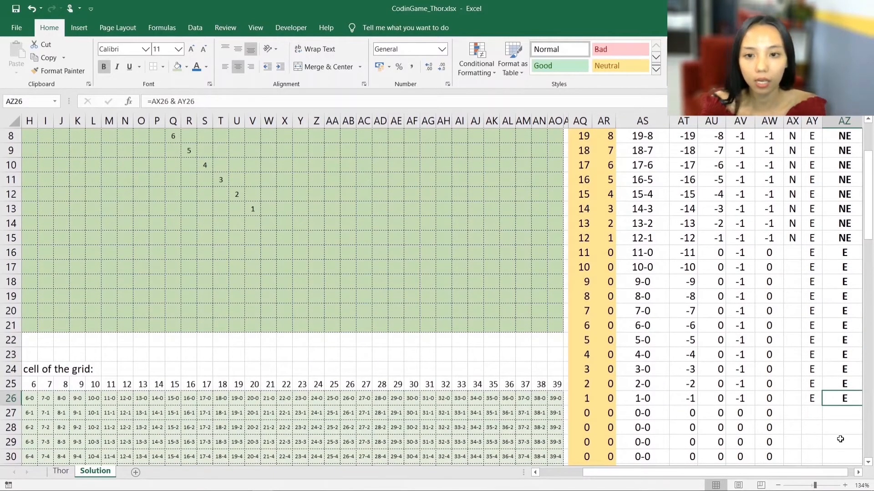
pyautogui.scroll(-1, 841, 430)
pyautogui.scroll(2, 840, 430)
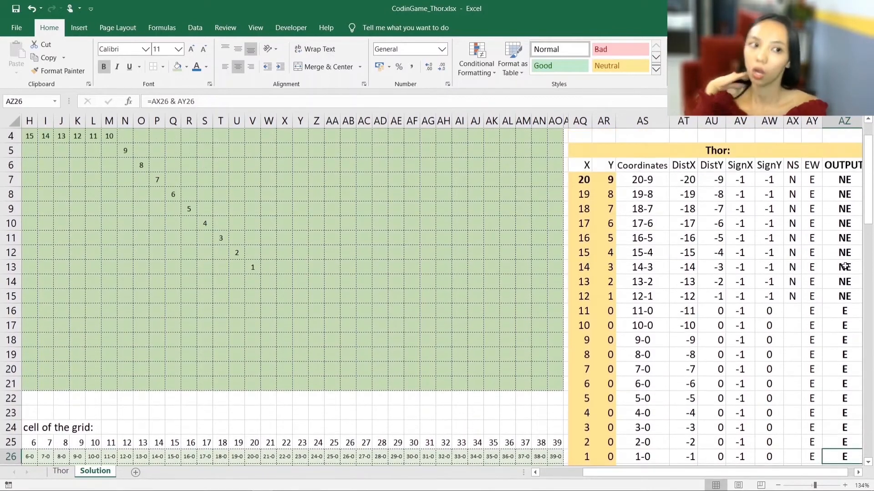
pyautogui.moveTo(838, 180); pyautogui.dragTo(834, 398)
pyautogui.scroll(1, 770, 390)
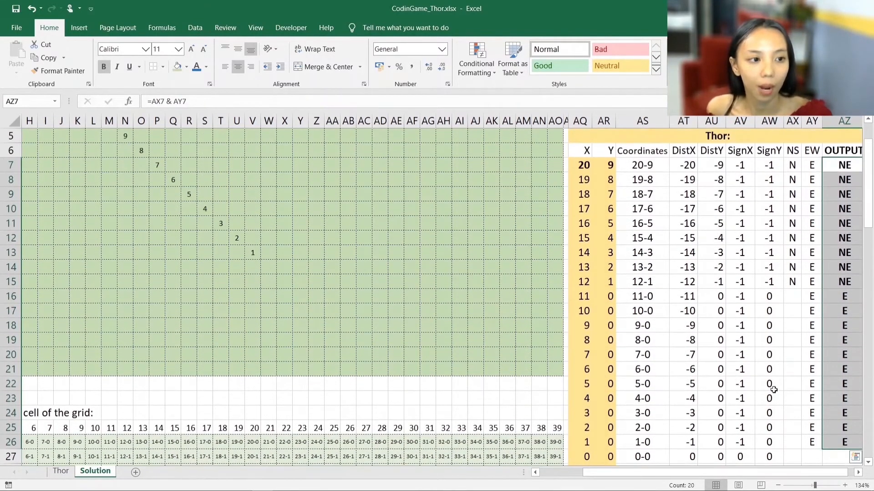
pyautogui.scroll(1, 709, 323)
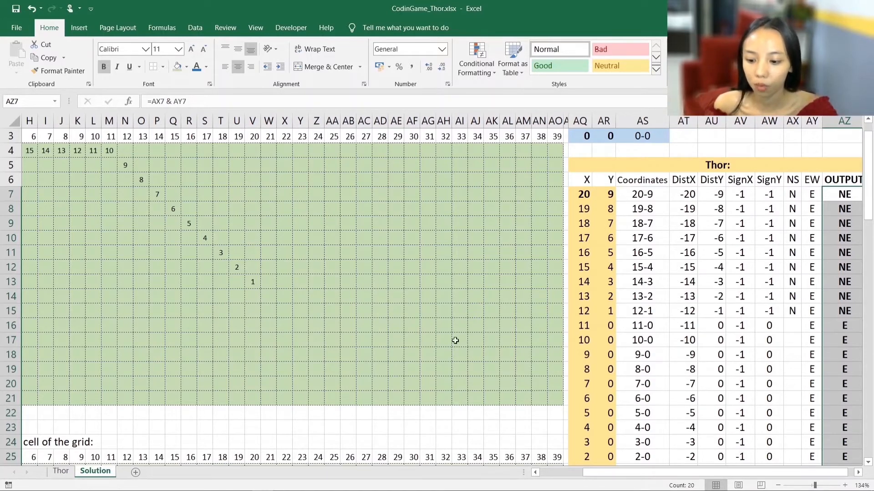
pyautogui.click(456, 311)
pyautogui.moveTo(556, 474); pyautogui.dragTo(540, 488)
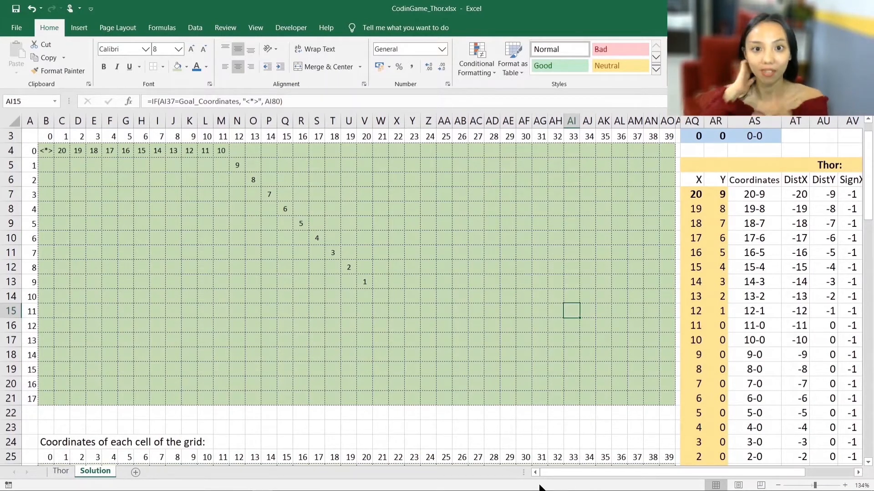
pyautogui.scroll(1, 704, 359)
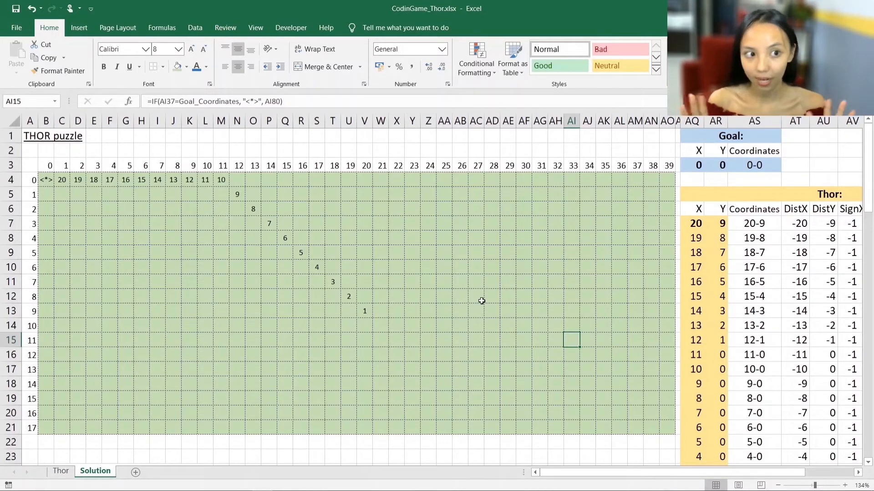
pyautogui.click(108, 137)
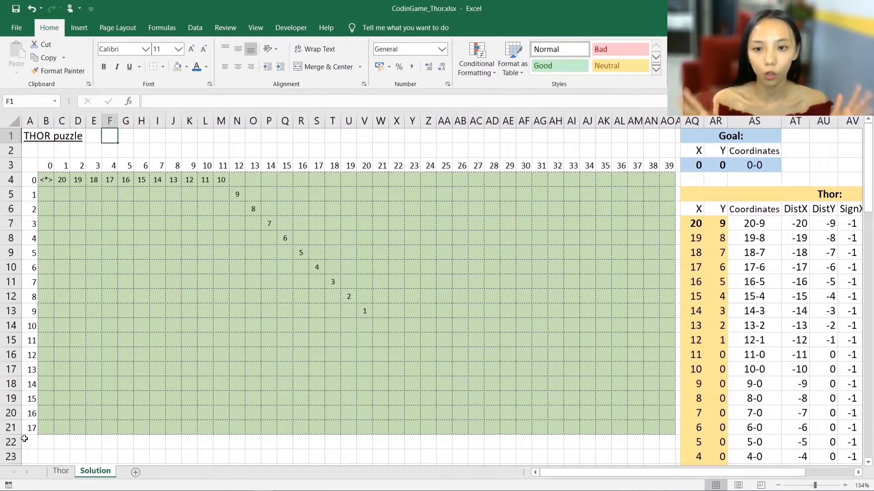
# - Open the Thor sheet and look over its empty puzzle grid
pyautogui.click(61, 474)
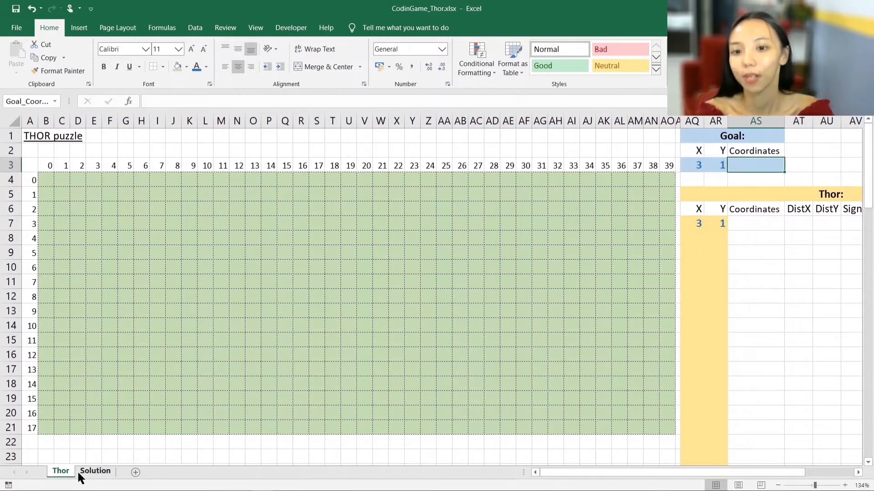
pyautogui.click(60, 193)
pyautogui.click(157, 253)
pyautogui.click(268, 288)
pyautogui.click(349, 283)
pyautogui.click(522, 282)
pyautogui.click(571, 268)
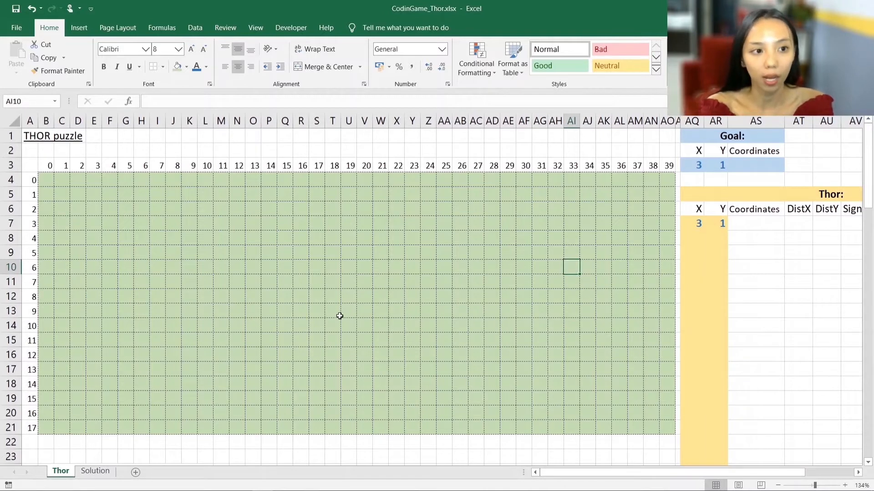
pyautogui.scroll(-1, 339, 314)
pyautogui.scroll(1, 318, 297)
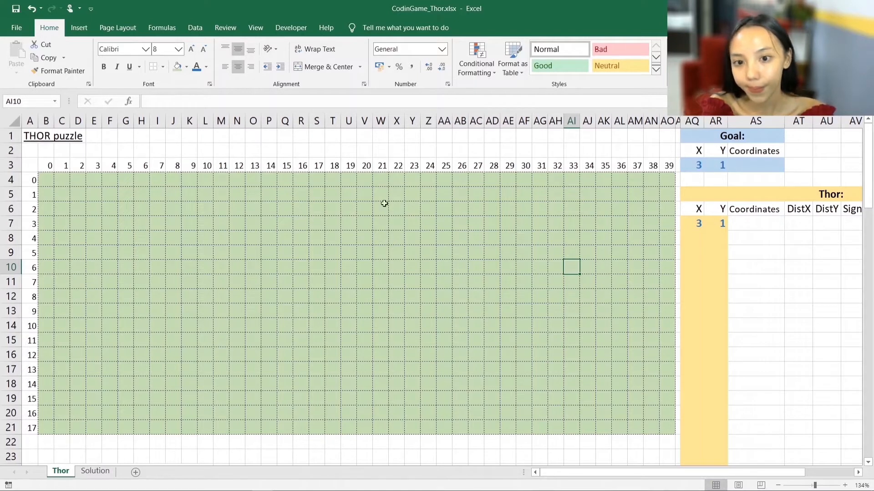
# - Enter the formula =GoalX & "-" & GoalY in the Goal's Coordinates cell on the Thor sheet
pyautogui.click(753, 167)
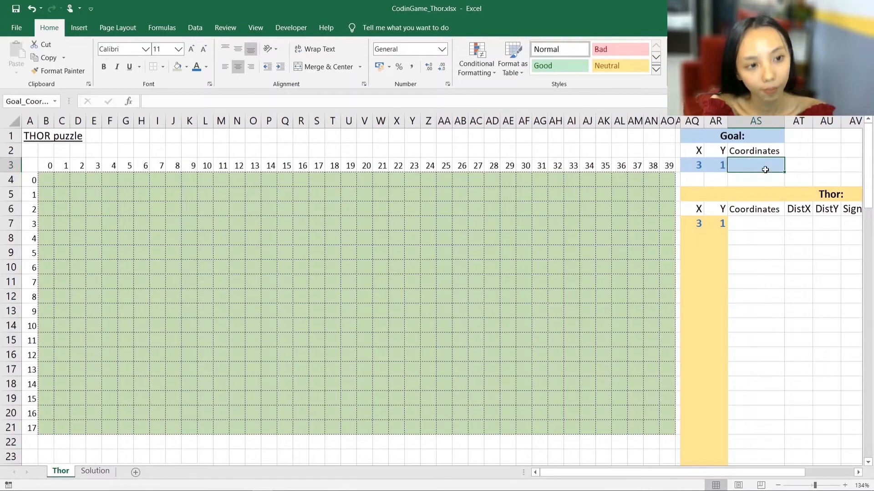
pyautogui.write('=')
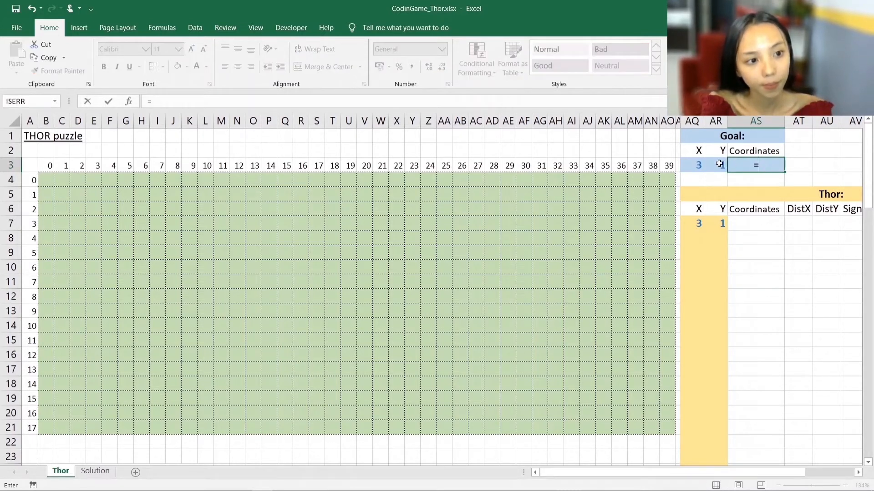
pyautogui.click(698, 166)
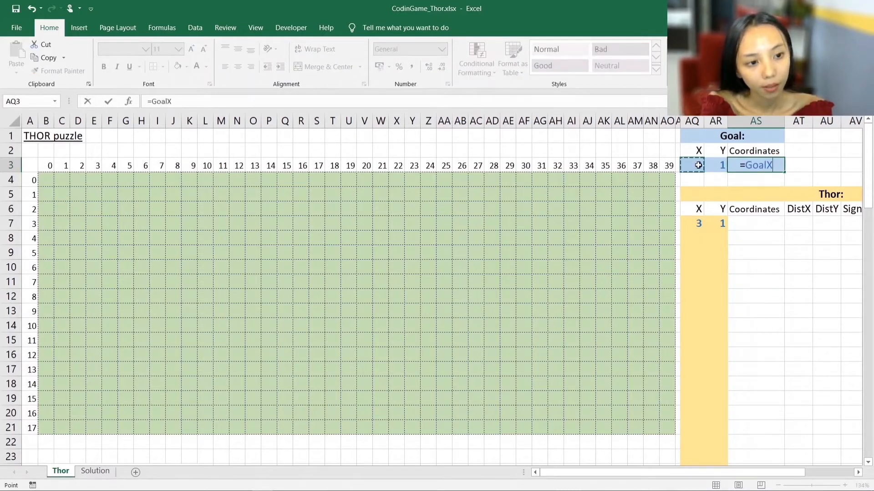
pyautogui.write('& "-"')
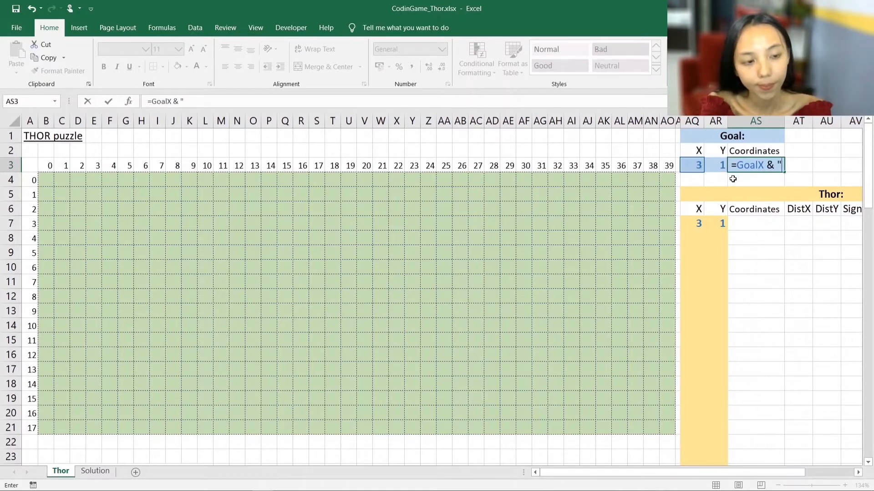
pyautogui.write(' &')
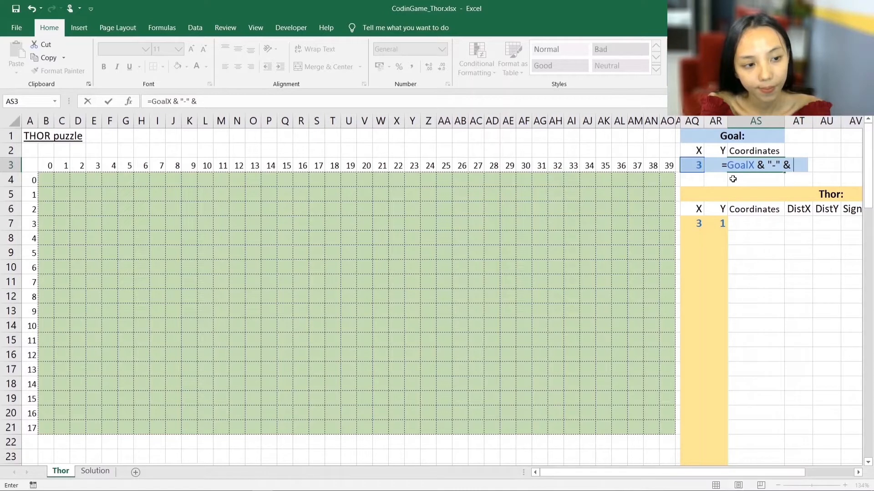
pyautogui.click(716, 180)
pyautogui.press('Up')
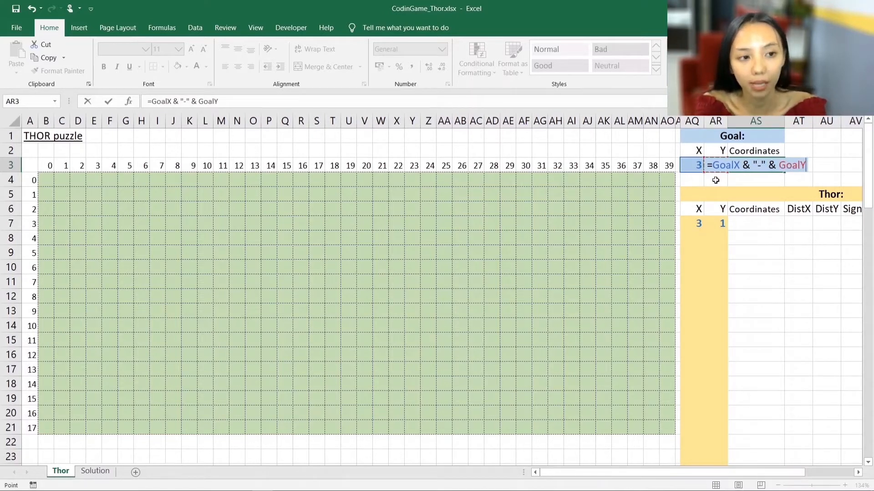
pyautogui.press('Return')
pyautogui.press('Up')
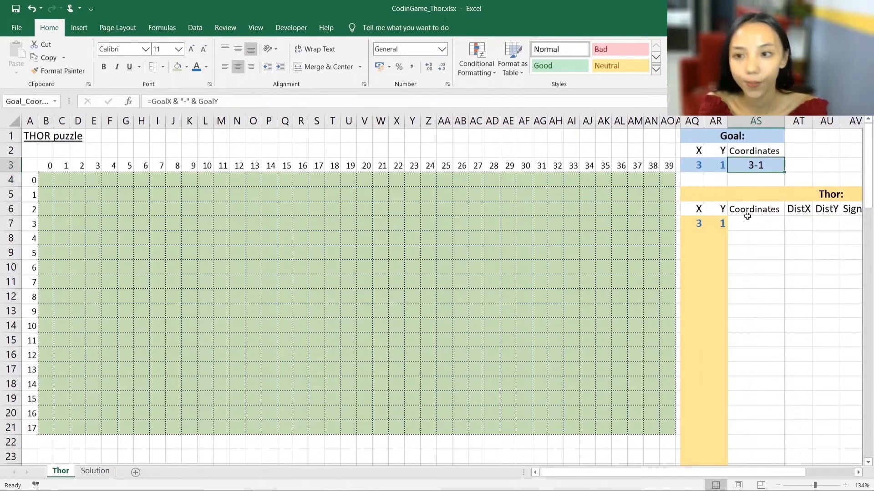
# - Set the Goal's Y coordinate to 17 and check the formula in its Coordinates cell
pyautogui.click(718, 162)
pyautogui.write('1')
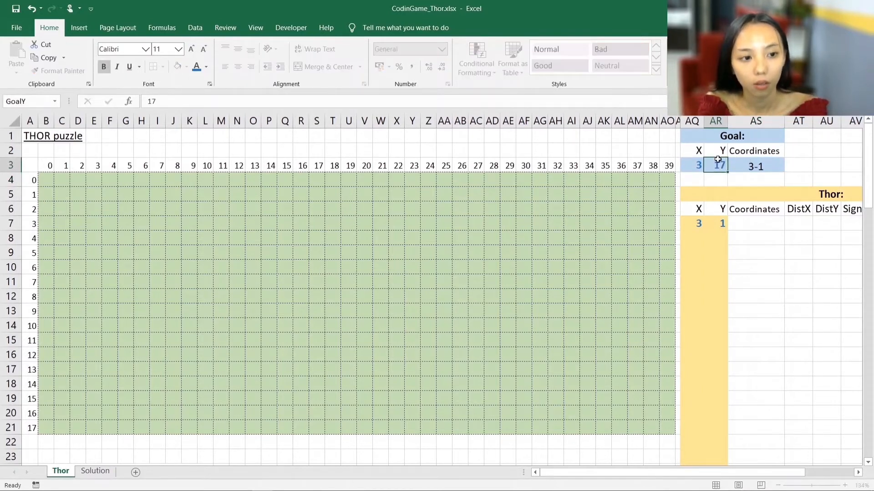
pyautogui.write('7')
pyautogui.press('Return')
pyautogui.click(751, 169)
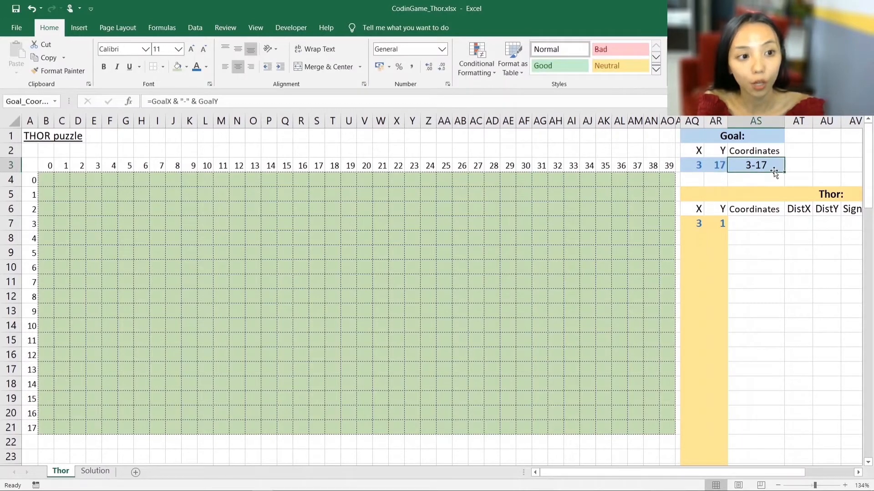
pyautogui.click(174, 102)
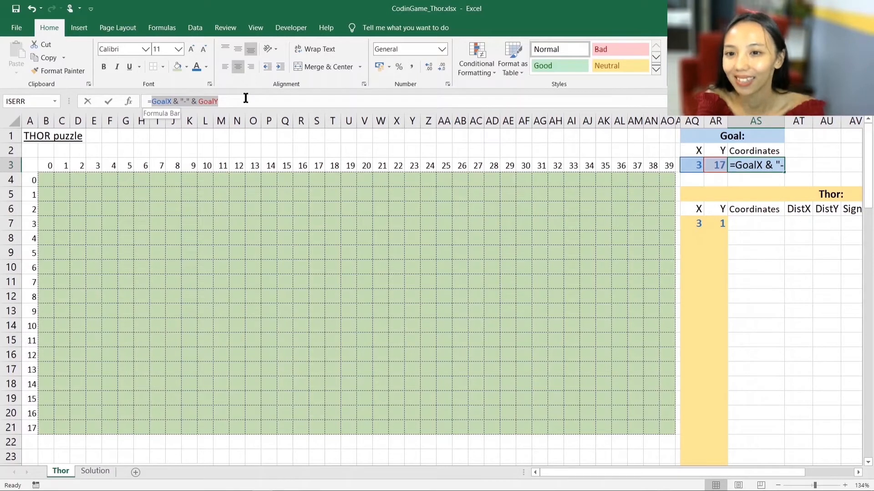
pyautogui.moveTo(245, 98); pyautogui.dragTo(241, 99)
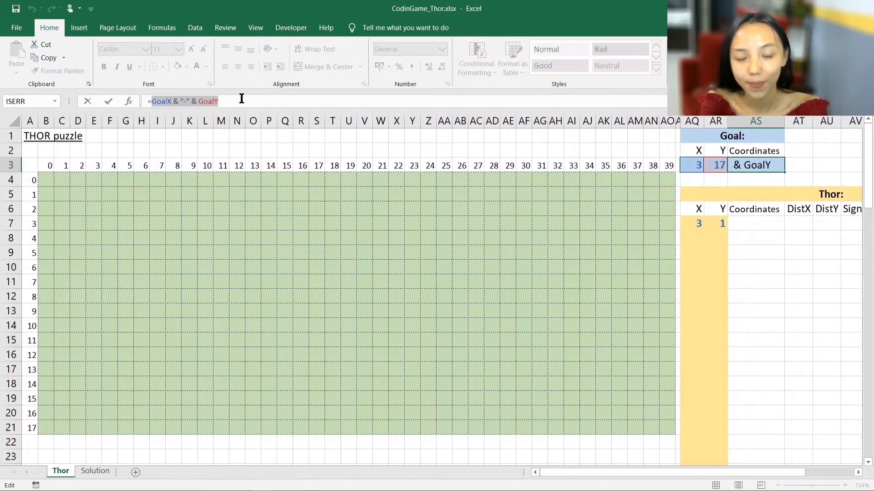
pyautogui.press('Escape')
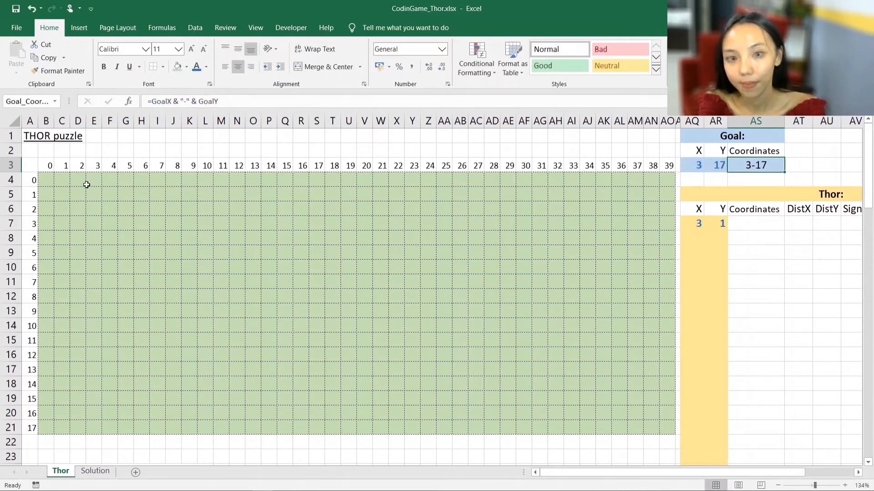
# - Look over the cells along row 0 of the puzzle grid and the Goal's Coordinates cell
pyautogui.click(46, 179)
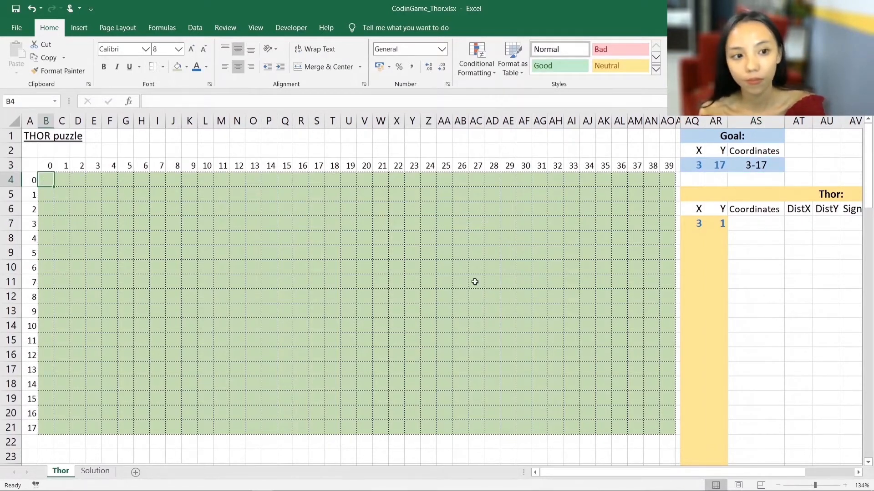
pyautogui.click(63, 181)
pyautogui.click(82, 184)
pyautogui.click(110, 185)
pyautogui.moveTo(140, 186); pyautogui.dragTo(157, 183)
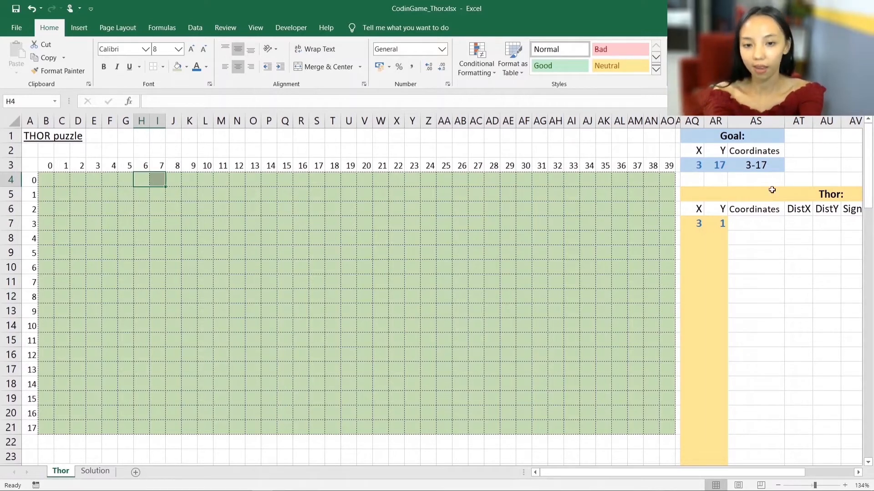
pyautogui.click(47, 182)
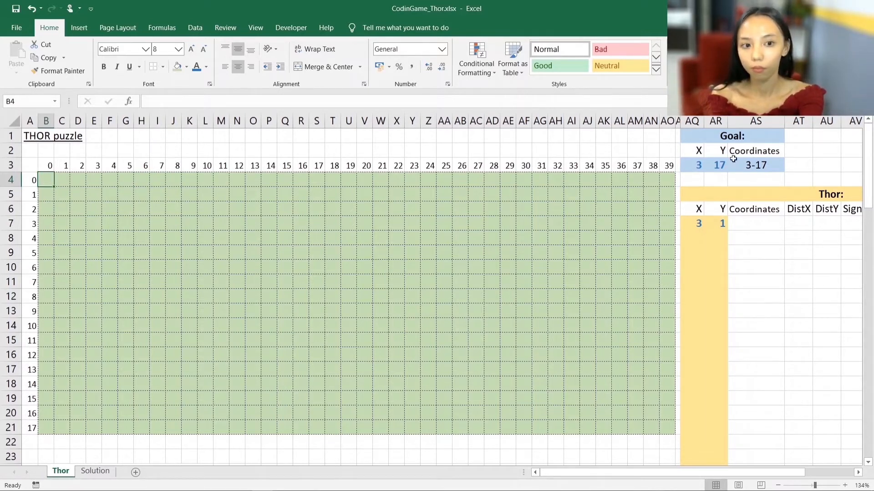
pyautogui.click(765, 164)
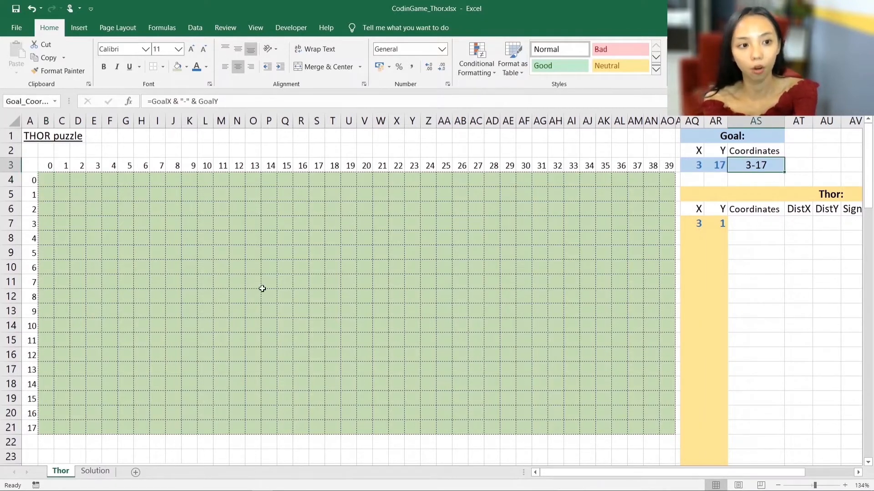
# - Enter the formula =B25&"-"&A26 in cell B26, the first cell of the "Coordinates of each cell of the grid" table
pyautogui.scroll(-2, 263, 284)
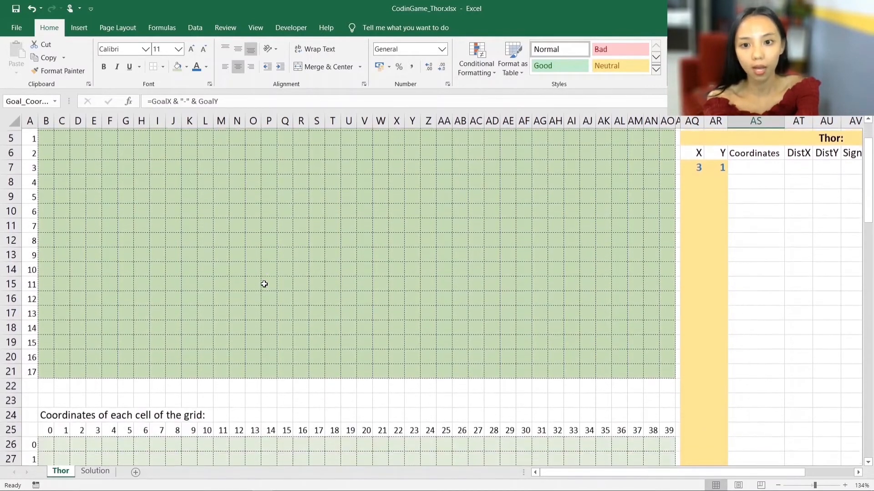
pyautogui.scroll(1, 264, 284)
pyautogui.scroll(-3, 264, 284)
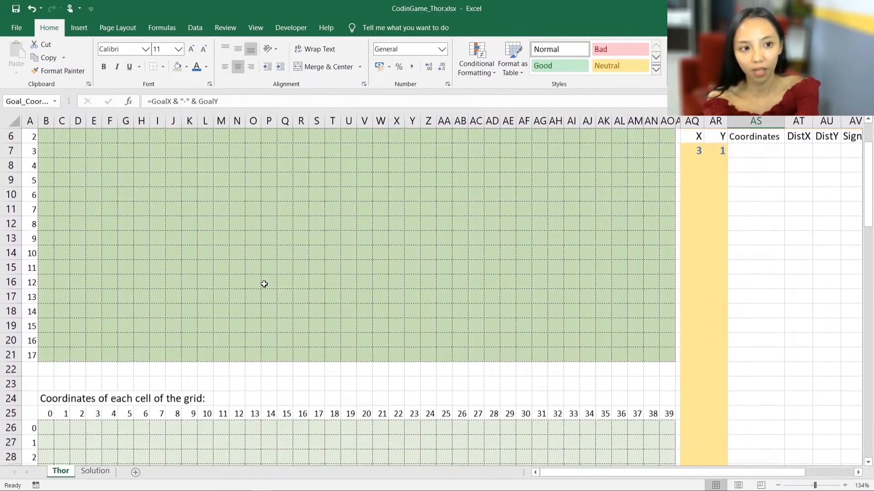
pyautogui.scroll(-4, 263, 284)
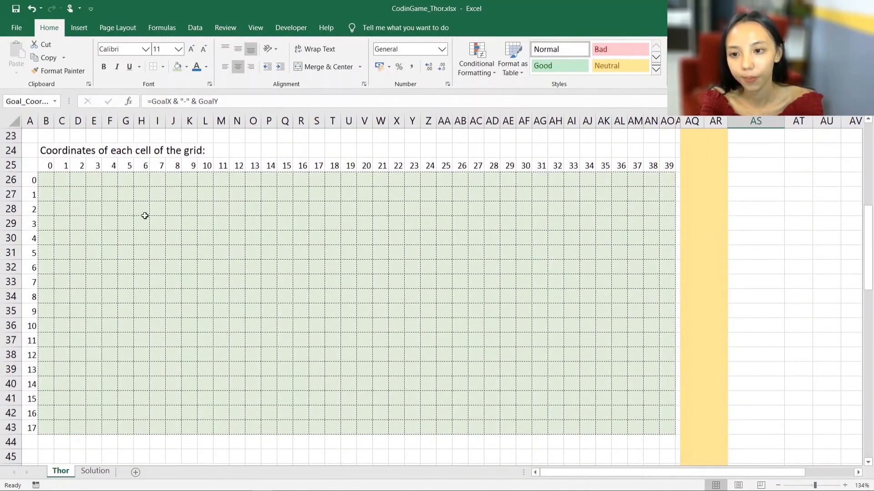
pyautogui.click(45, 179)
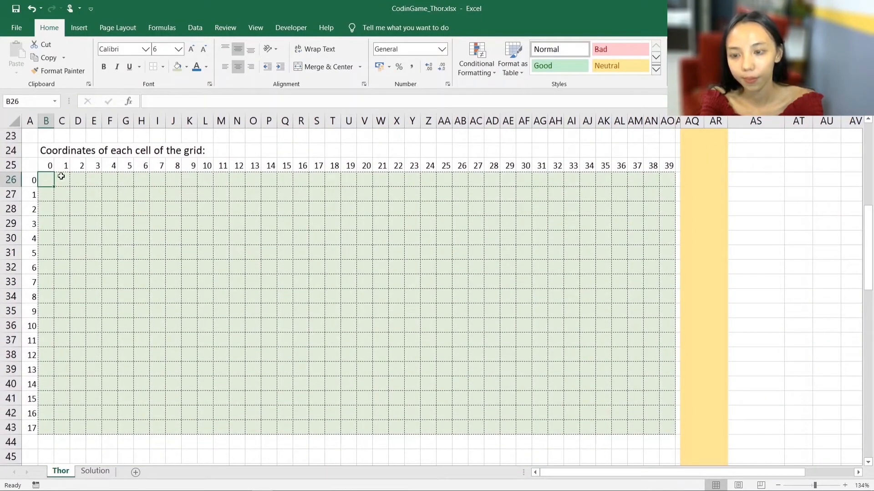
pyautogui.write('=B25&"-"&A26')
pyautogui.press('Return')
pyautogui.press('Up')
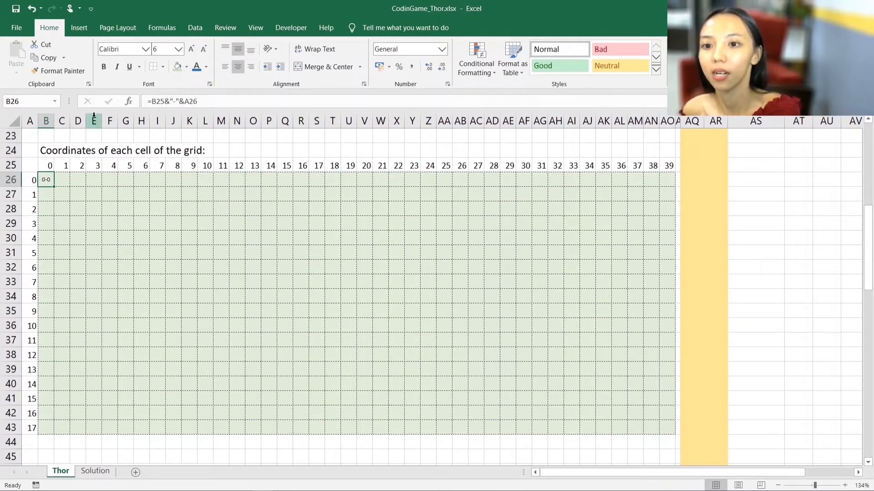
pyautogui.click(211, 101)
pyautogui.moveTo(211, 102); pyautogui.dragTo(135, 103)
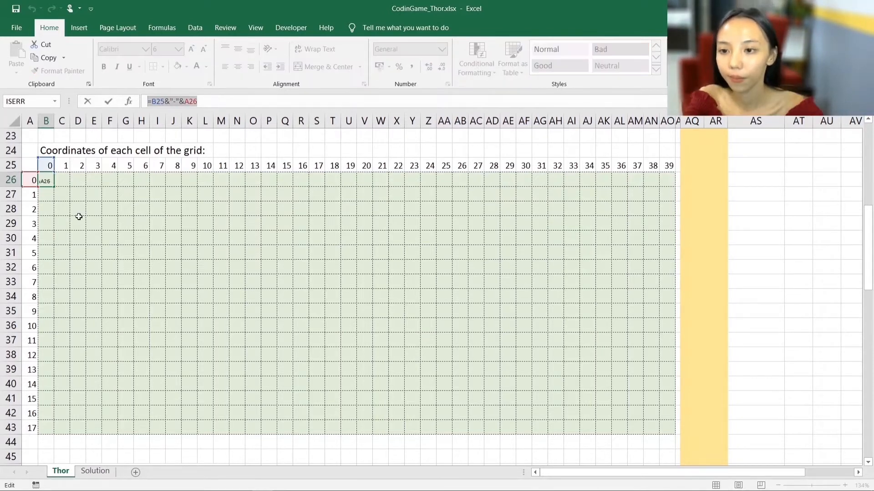
pyautogui.press('Escape')
# - Try filling the relative B26 formula across row 26 to column V and check the references in the copied cells
pyautogui.moveTo(56, 186); pyautogui.dragTo(375, 184)
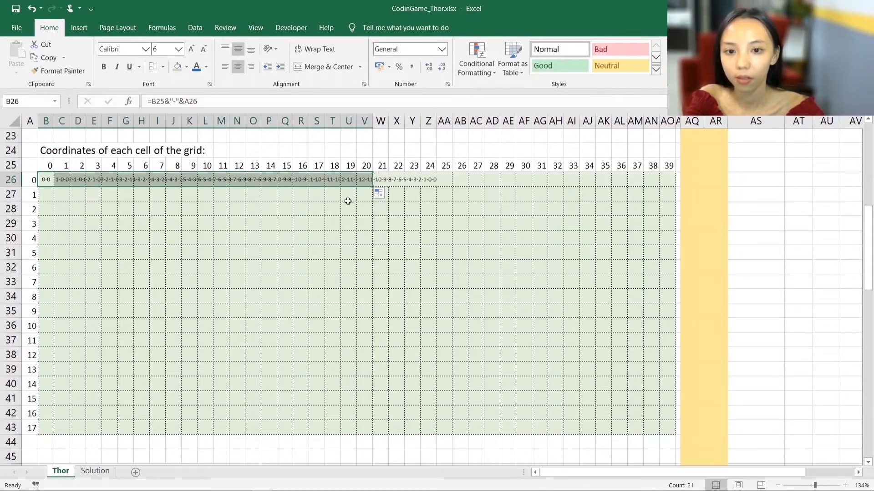
pyautogui.click(46, 181)
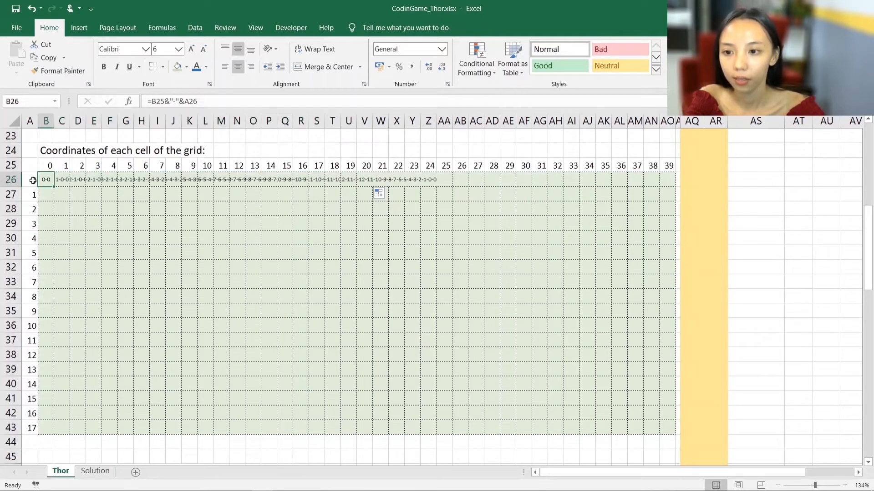
pyautogui.doubleClick(60, 180)
pyautogui.press('Escape')
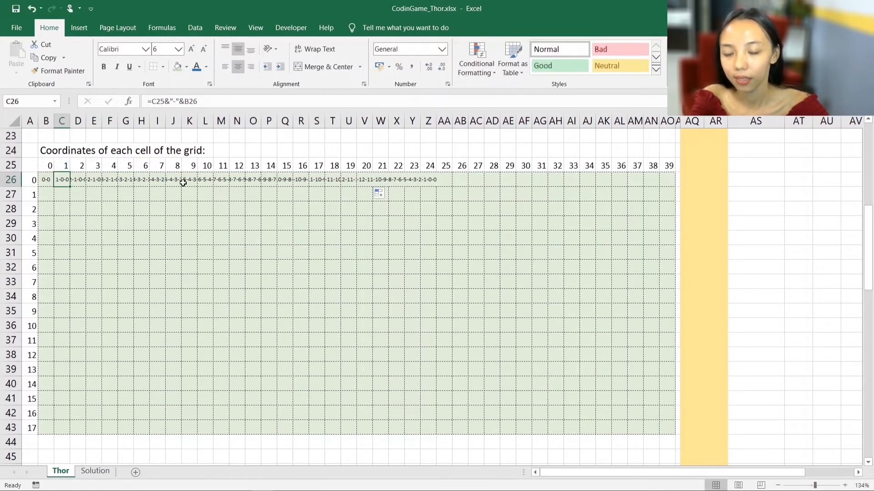
pyautogui.doubleClick(188, 180)
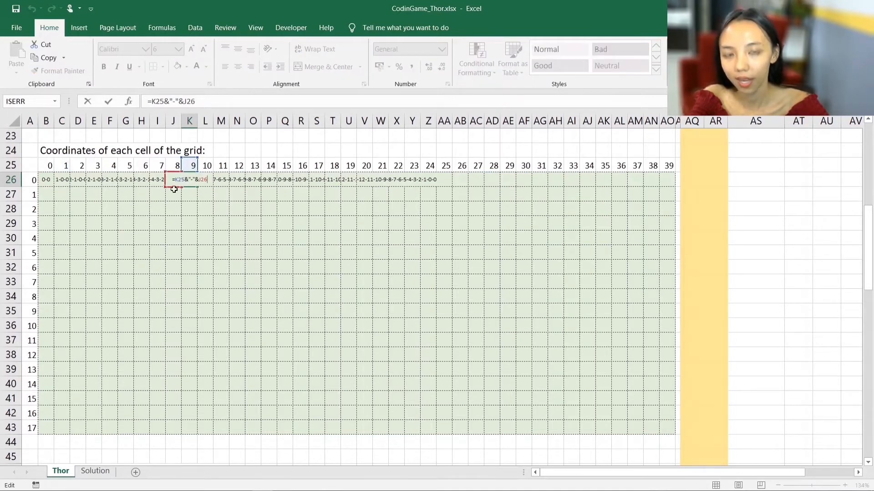
pyautogui.press('Escape')
# - Change the formula in B26 to =B$25 & "-" & $A26, locking the header row and the label column
pyautogui.click(46, 180)
pyautogui.moveTo(32, 181); pyautogui.dragTo(33, 427)
pyautogui.moveTo(46, 150); pyautogui.dragTo(669, 165)
pyautogui.press('Down')
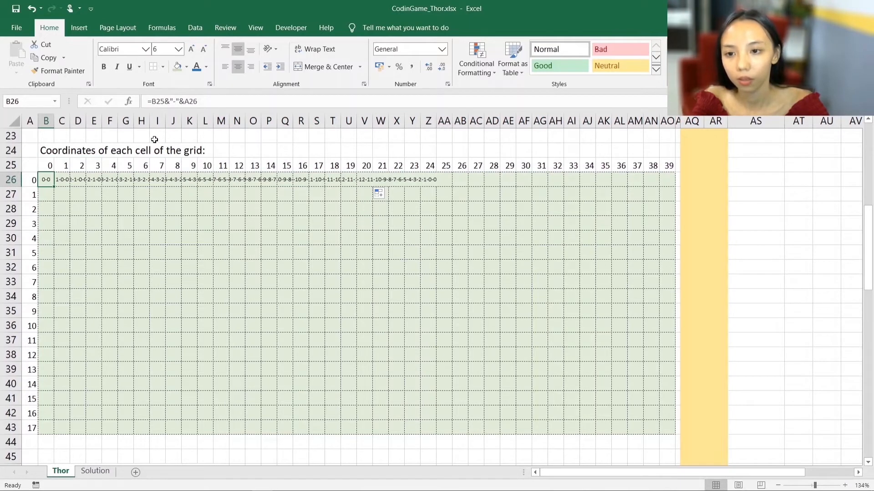
pyautogui.click(160, 101)
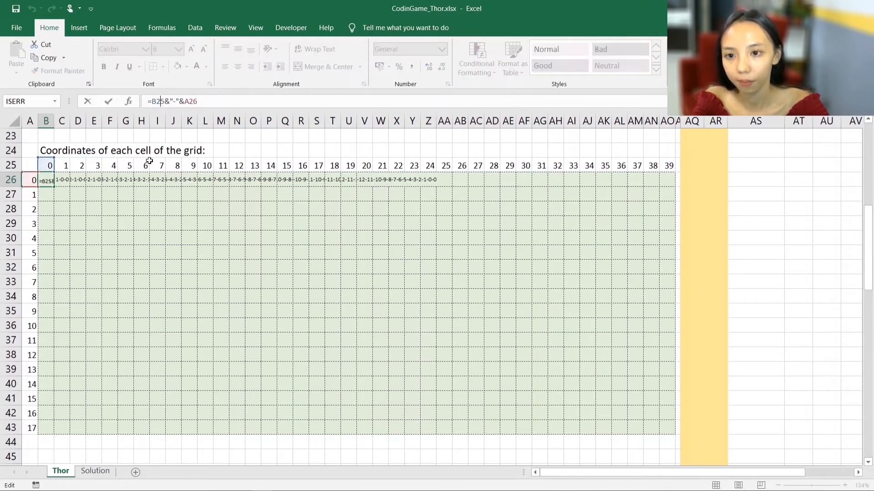
pyautogui.write('$')
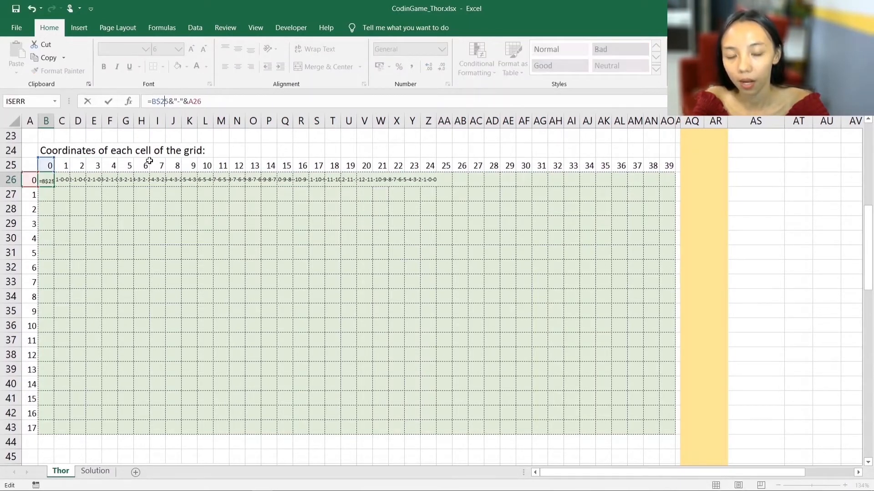
pyautogui.write('$')
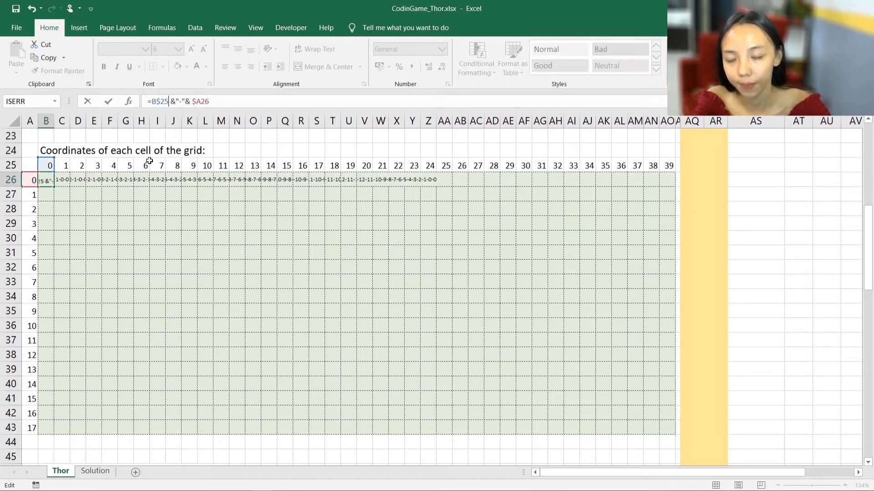
pyautogui.press('Right')
pyautogui.press('Right')
pyautogui.press('Right')
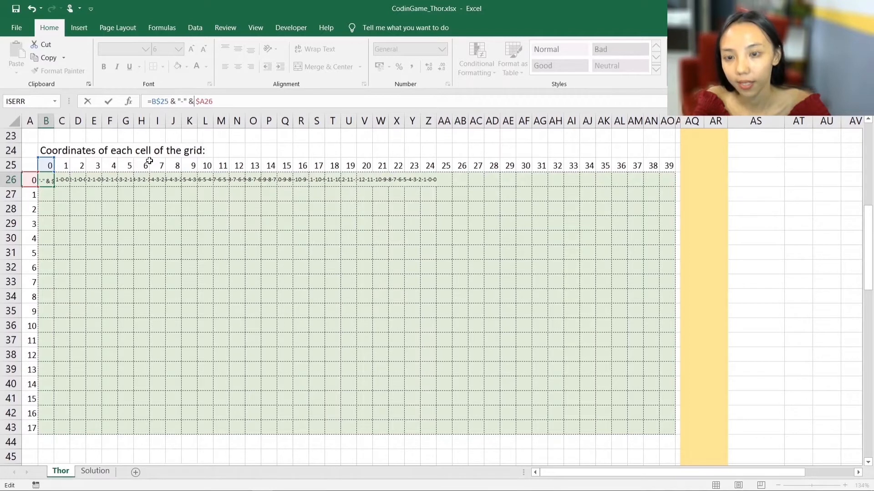
pyautogui.press('Return')
# - Copy the B26 formula across row 26 of the coordinates table through column AO
pyautogui.press('Up')
pyautogui.hotkey('ctrl', 'c')
pyautogui.hotkey('shift', 'Right')
pyautogui.hotkey('ctrl', 'v')
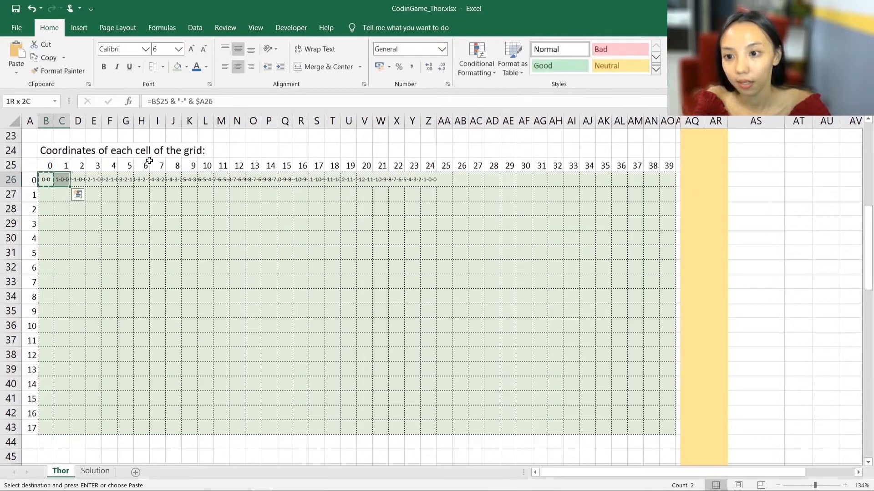
pyautogui.hotkey('shift', 'Right')
pyautogui.hotkey('shift', 'Right')
pyautogui.hotkey('shift', 'Right')
pyautogui.hotkey('shift', 'Right')
pyautogui.hotkey('shift', 'Right')
pyautogui.hotkey('shift', 'Right')
pyautogui.hotkey('shift', 'Right')
pyautogui.hotkey('shift', 'Right')
pyautogui.hotkey('shift', 'Right')
pyautogui.hotkey('shift', 'Right')
pyautogui.hotkey('shift', 'Right')
pyautogui.hotkey('shift', 'Right')
pyautogui.hotkey('shift', 'Right')
pyautogui.hotkey('shift', 'Right')
pyautogui.hotkey('shift', 'Right')
pyautogui.hotkey('shift', 'Right')
pyautogui.hotkey('shift', 'Right')
pyautogui.hotkey('shift', 'Right')
pyautogui.hotkey('shift', 'Right')
pyautogui.hotkey('shift', 'Right')
pyautogui.hotkey('ctrl', 'v')
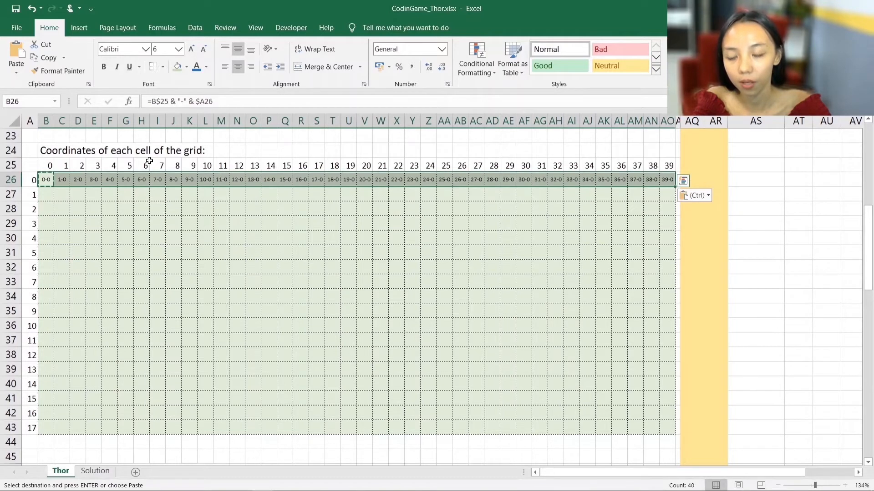
# - Fill the B26 formula down column B to row 43 of the coordinates table
pyautogui.click(65, 178)
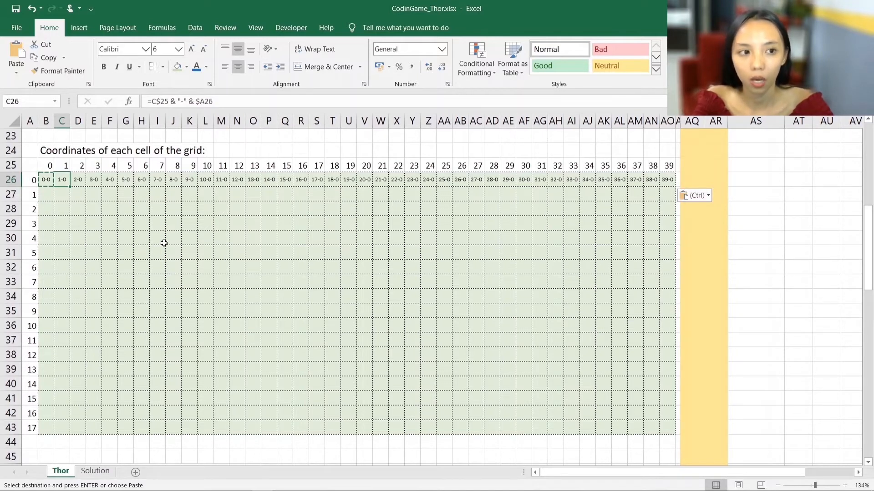
pyautogui.click(45, 179)
pyautogui.moveTo(53, 187); pyautogui.dragTo(55, 438)
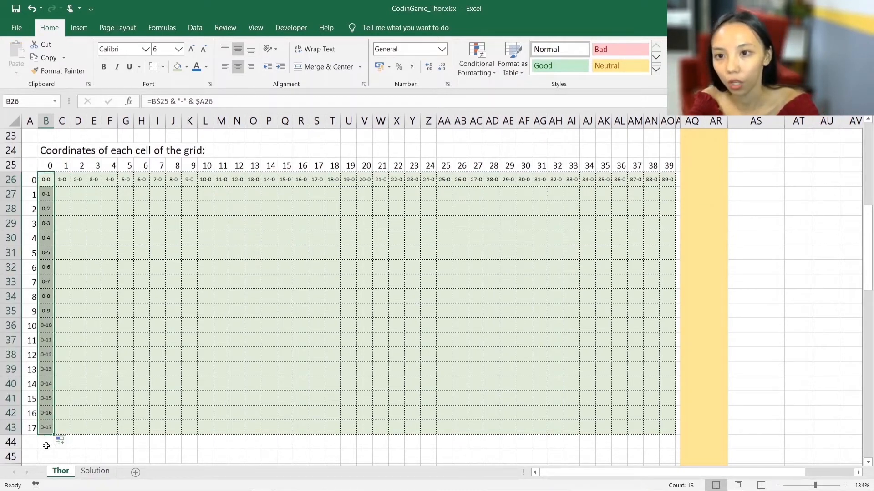
# - Check the row and column references in the copied formulas of cells B43 and AO26
pyautogui.click(45, 428)
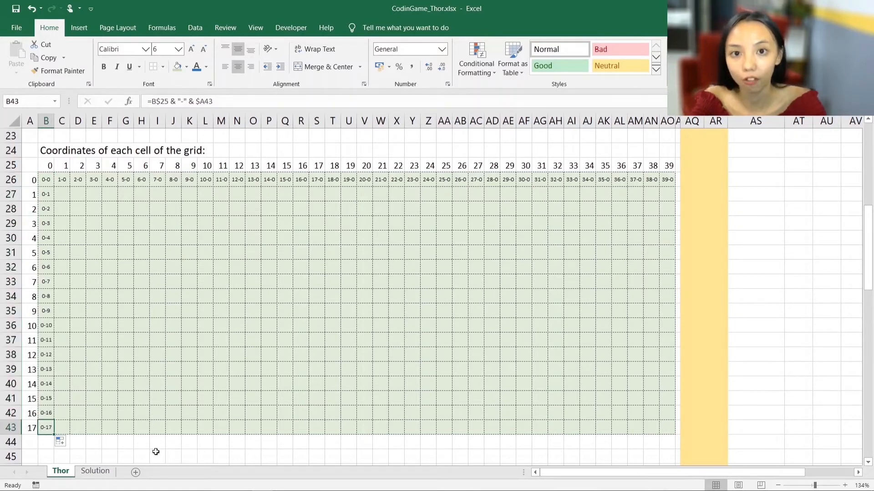
pyautogui.press('F2')
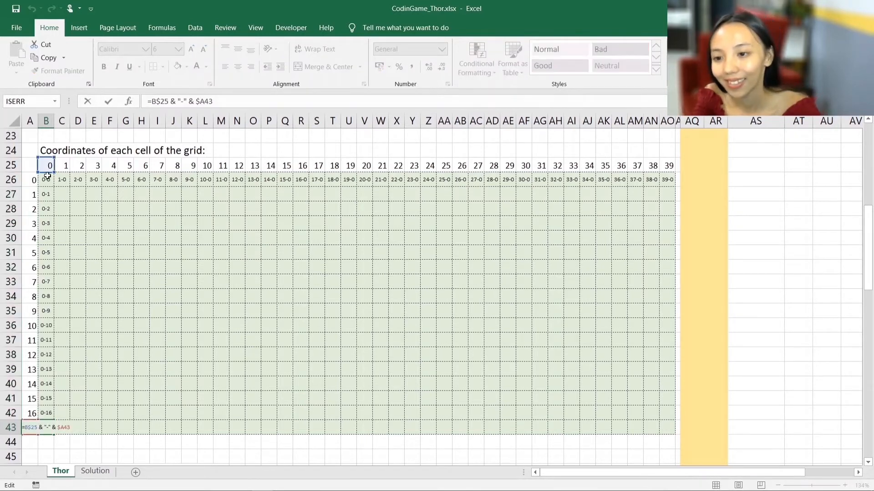
pyautogui.press('Escape')
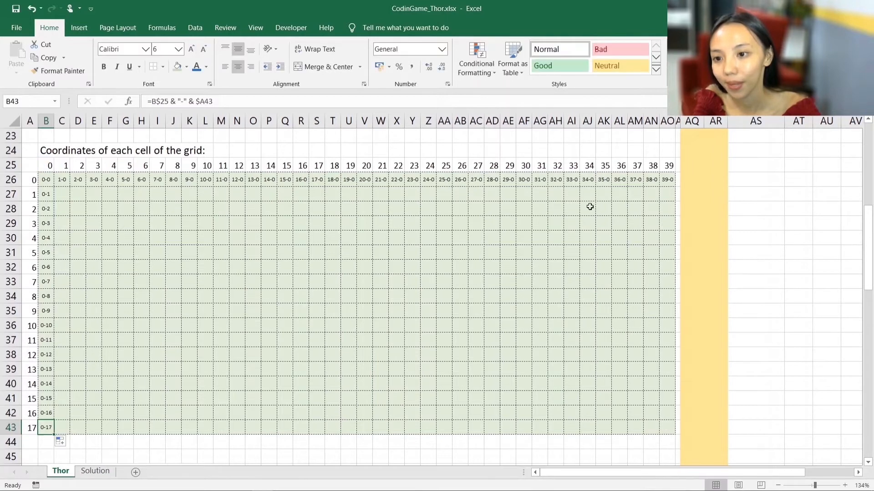
pyautogui.doubleClick(665, 180)
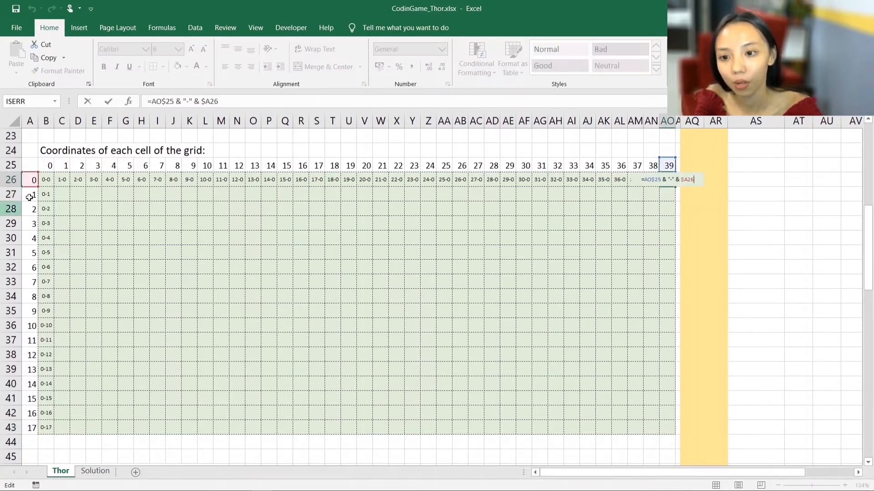
pyautogui.hotkey('ctrl', 'Return')
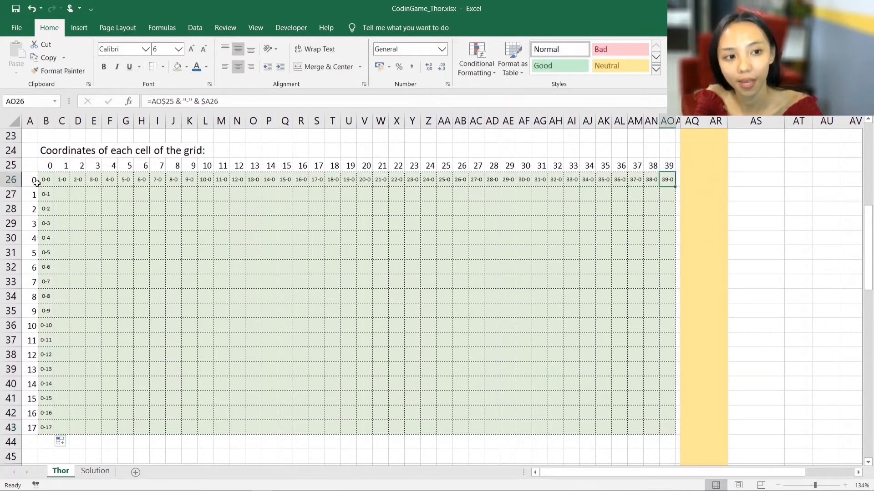
# - Fill the coordinate formula through the whole table, range B26:AO43, and select its title
pyautogui.moveTo(47, 181); pyautogui.dragTo(674, 433)
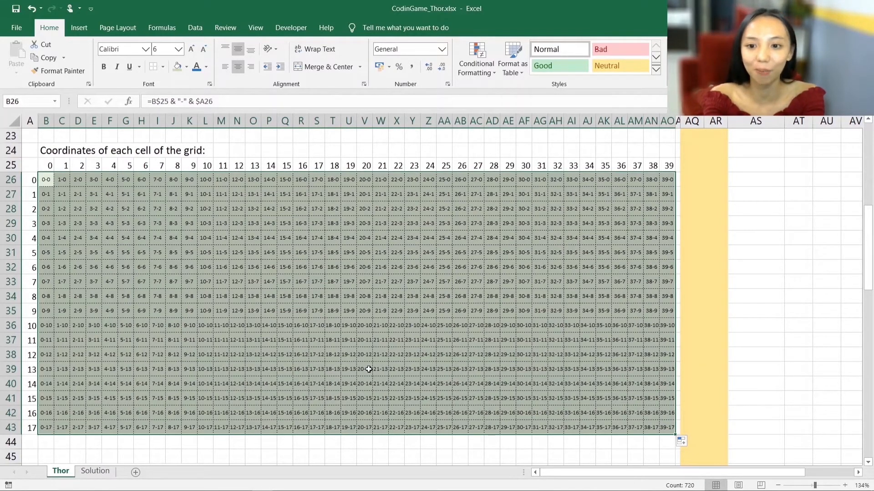
pyautogui.moveTo(42, 149); pyautogui.dragTo(221, 150)
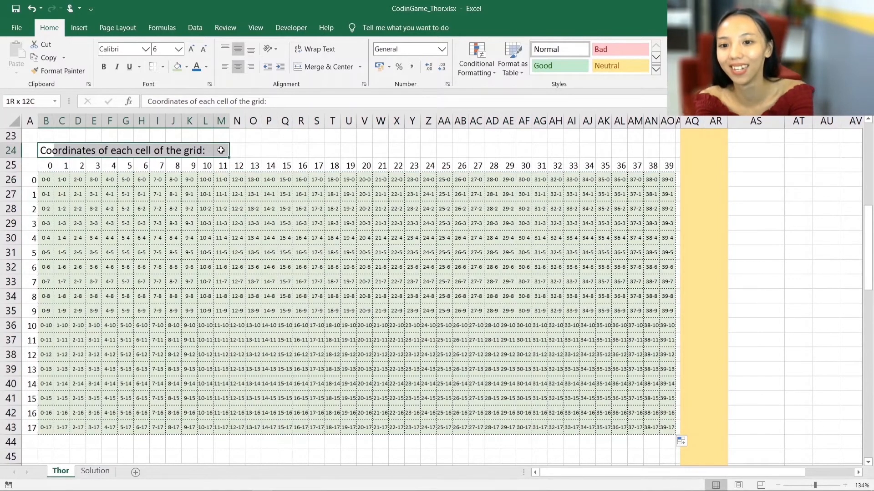
# - Locate the goal's X and Y coordinates, 3 and 17, on the Thor puzzle grid
pyautogui.scroll(7, 453, 368)
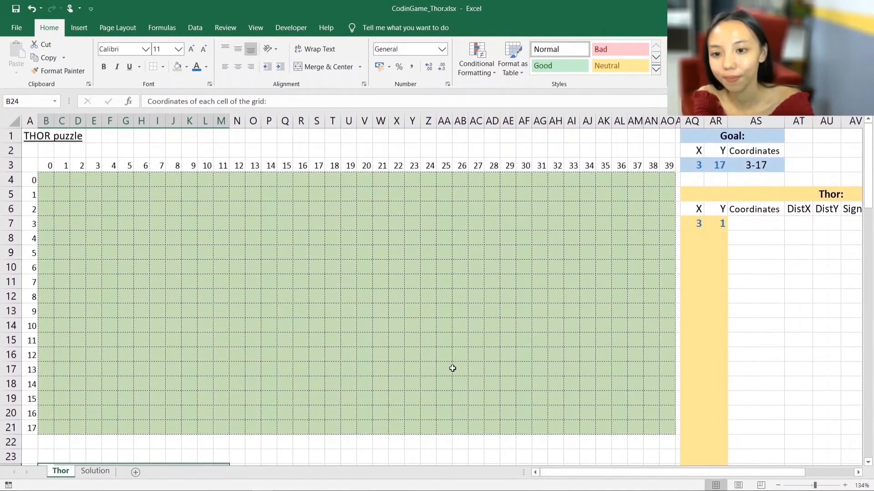
pyautogui.click(697, 165)
pyautogui.click(715, 164)
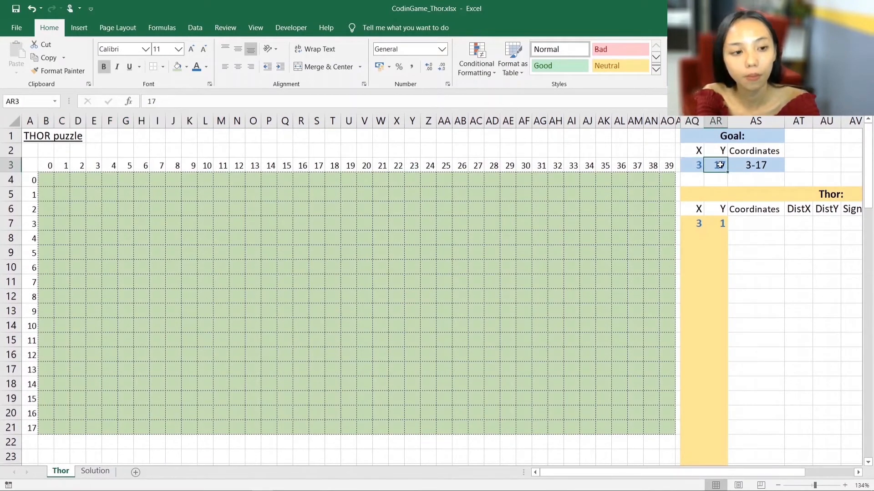
pyautogui.click(90, 176)
pyautogui.click(92, 428)
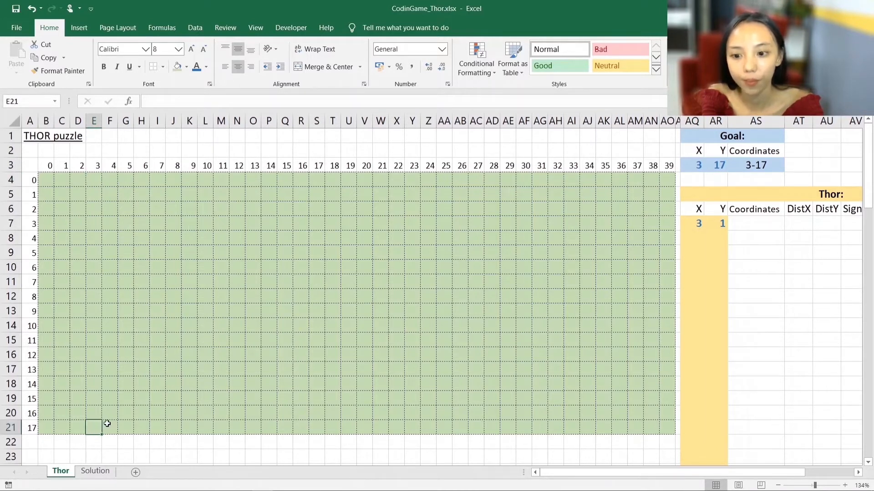
pyautogui.click(46, 180)
pyautogui.write('=')
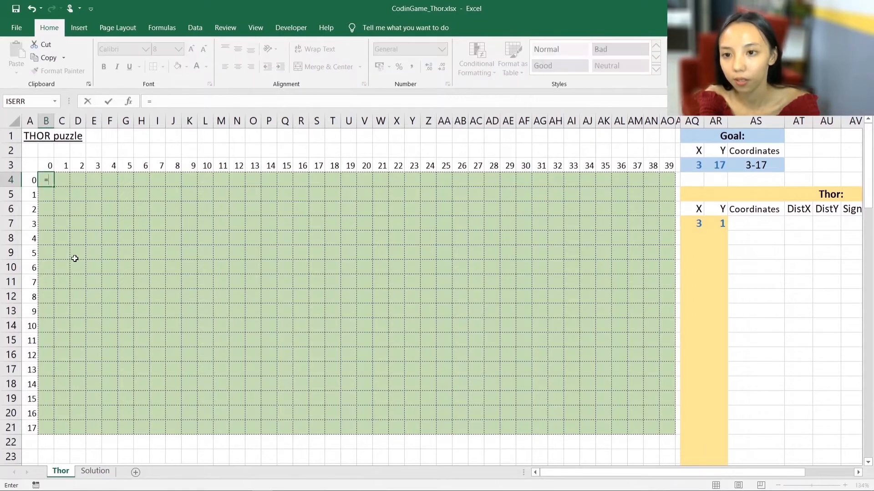
pyautogui.scroll(-2, 64, 318)
pyautogui.click(45, 426)
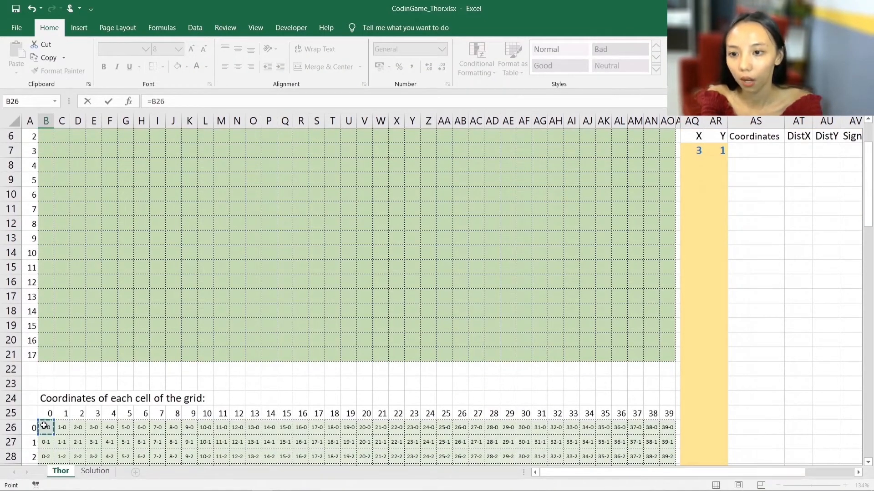
pyautogui.press('BackSpace')
pyautogui.press('BackSpace')
pyautogui.press('BackSpace')
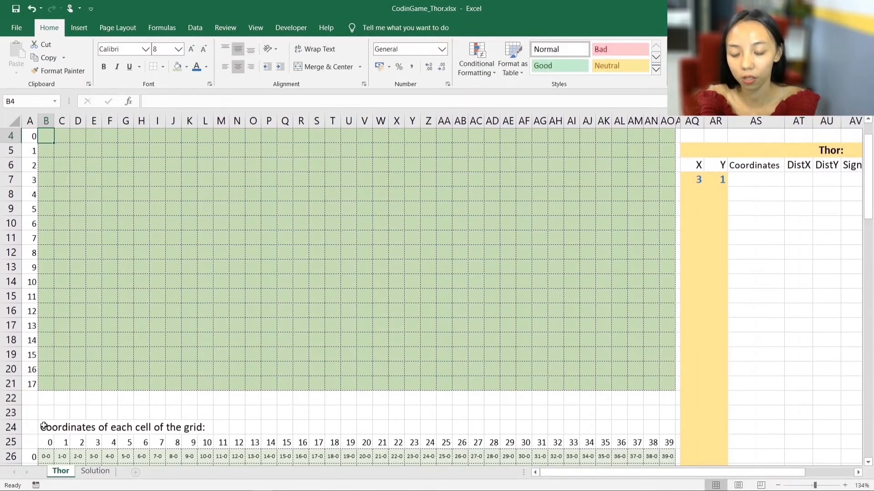
# - Enter =IF(B26=Goal_Coordinates,"<*>","") in cell B4 to mark the goal position on the grid
pyautogui.write('if(')
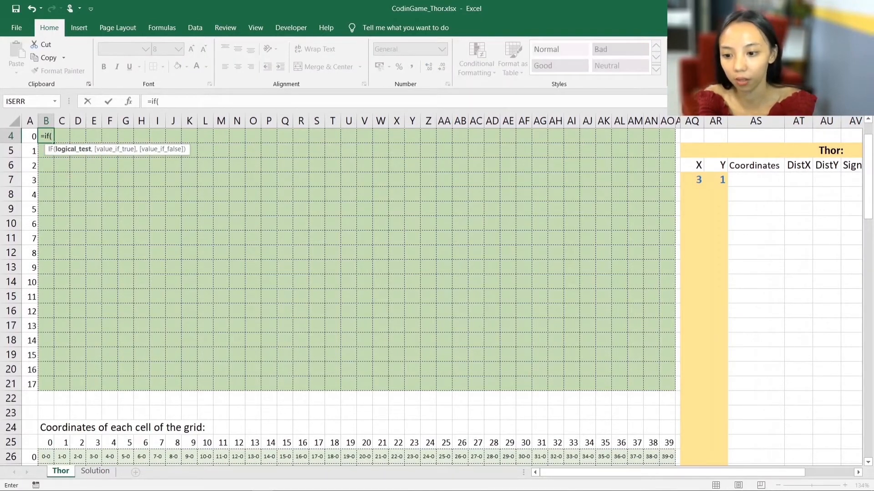
pyautogui.click(42, 458)
pyautogui.write('=')
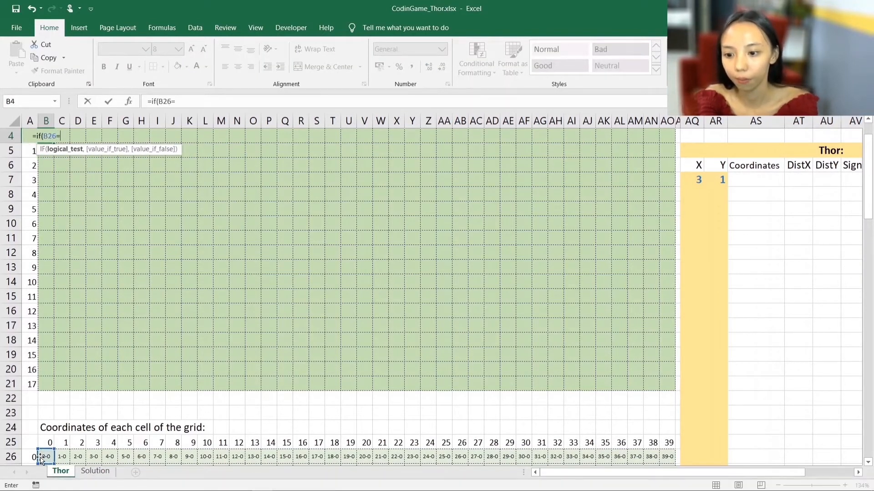
pyautogui.scroll(2, 780, 224)
pyautogui.click(763, 166)
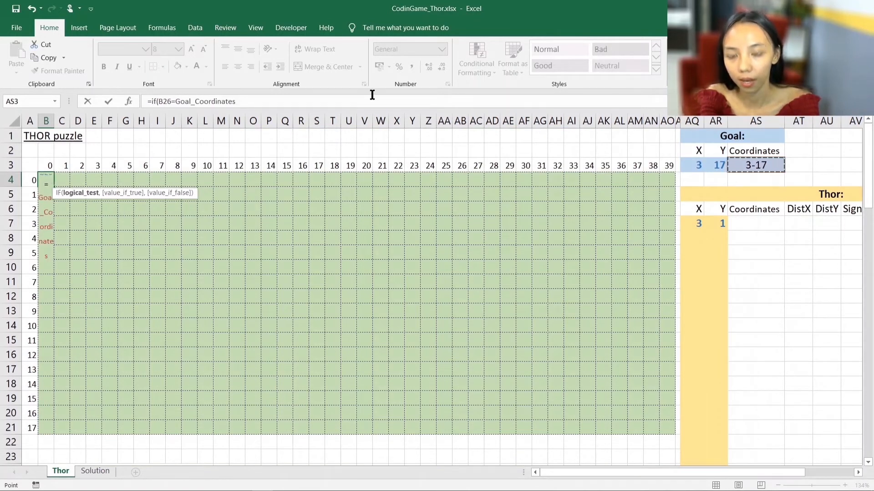
pyautogui.write(',"<')
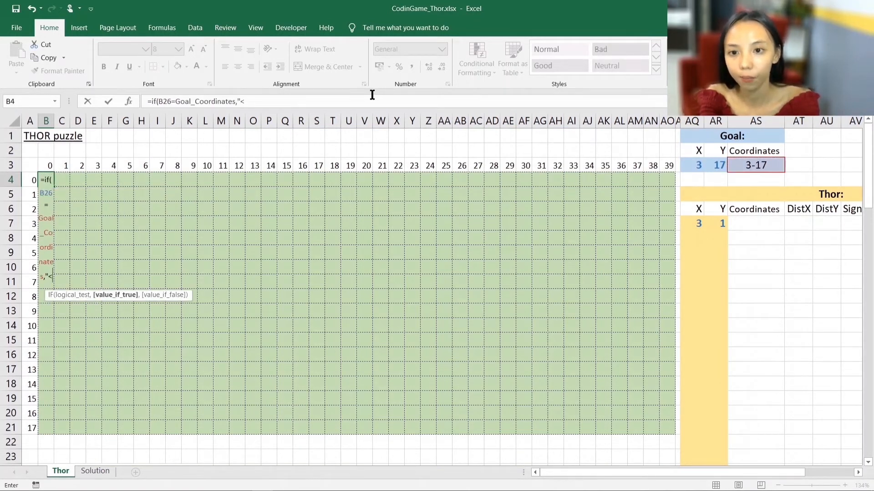
pyautogui.write('*>","")')
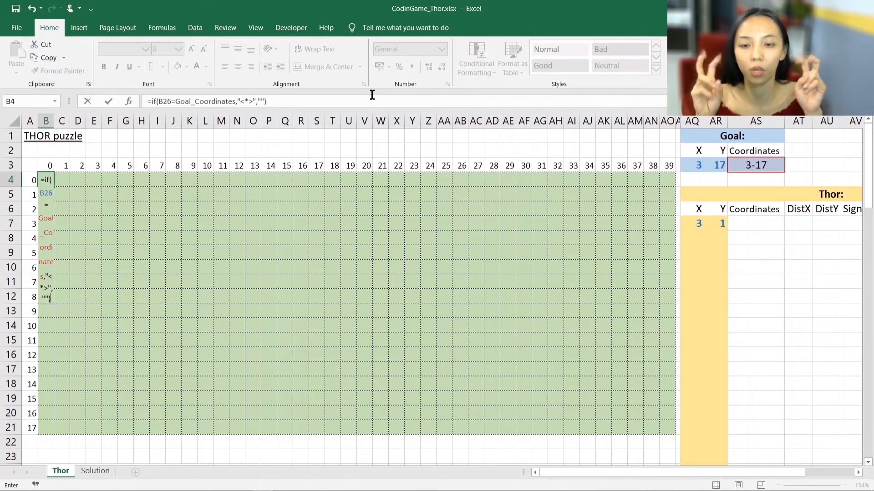
pyautogui.press('Return')
# - Copy the B4 formula through the whole puzzle grid, range B4:AO21, and check the copied formula in E21
pyautogui.press('Up')
pyautogui.hotkey('ctrl', 'c')
pyautogui.hotkey('shift', 'Right')
pyautogui.hotkey('shift', 'Right')
pyautogui.hotkey('shift', 'Right')
pyautogui.hotkey('shift', 'Right')
pyautogui.hotkey('shift', 'Right')
pyautogui.hotkey('shift', 'Right')
pyautogui.hotkey('shift', 'Right')
pyautogui.hotkey('shift', 'Right')
pyautogui.hotkey('shift', 'Right')
pyautogui.hotkey('shift', 'Right')
pyautogui.hotkey('shift', 'Right')
pyautogui.hotkey('shift', 'Right')
pyautogui.hotkey('shift', 'Right')
pyautogui.hotkey('shift', 'Right')
pyautogui.hotkey('shift', 'Right')
pyautogui.hotkey('shift', 'Right')
pyautogui.hotkey('shift', 'Right')
pyautogui.hotkey('shift', 'Right')
pyautogui.hotkey('shift', 'Right')
pyautogui.hotkey('shift', 'Right')
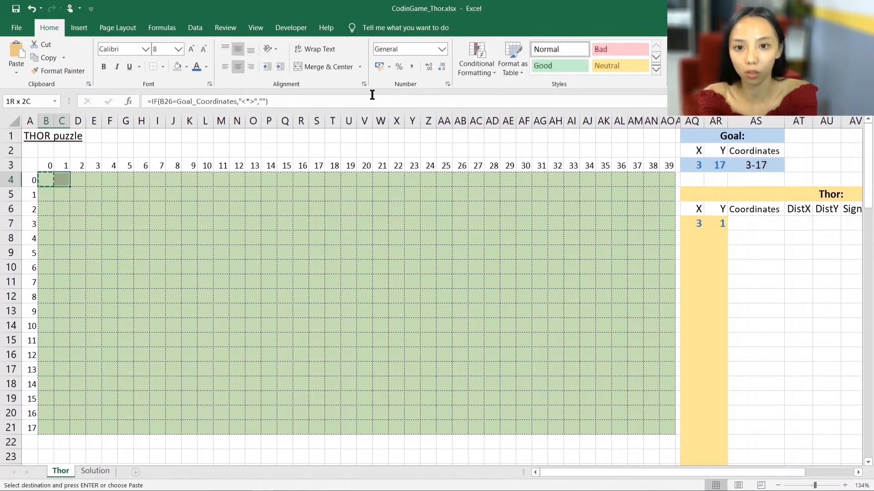
pyautogui.hotkey('shift', 'Right')
pyautogui.hotkey('shift', 'Right')
pyautogui.hotkey('shift', 'Right')
pyautogui.hotkey('shift', 'Right')
pyautogui.hotkey('shift', 'Down')
pyautogui.hotkey('shift', 'Down')
pyautogui.hotkey('shift', 'Down')
pyautogui.hotkey('shift', 'Down')
pyautogui.hotkey('shift', 'Down')
pyautogui.hotkey('shift', 'Down')
pyautogui.hotkey('shift', 'Down')
pyautogui.hotkey('shift', 'Down')
pyautogui.hotkey('shift', 'Down')
pyautogui.hotkey('shift', 'Down')
pyautogui.hotkey('shift', 'Down')
pyautogui.hotkey('shift', 'Down')
pyautogui.hotkey('shift', 'Down')
pyautogui.hotkey('shift', 'Down')
pyautogui.hotkey('shift', 'Down')
pyautogui.hotkey('shift', 'Down')
pyautogui.hotkey('shift', 'Down')
pyautogui.hotkey('shift', 'Down')
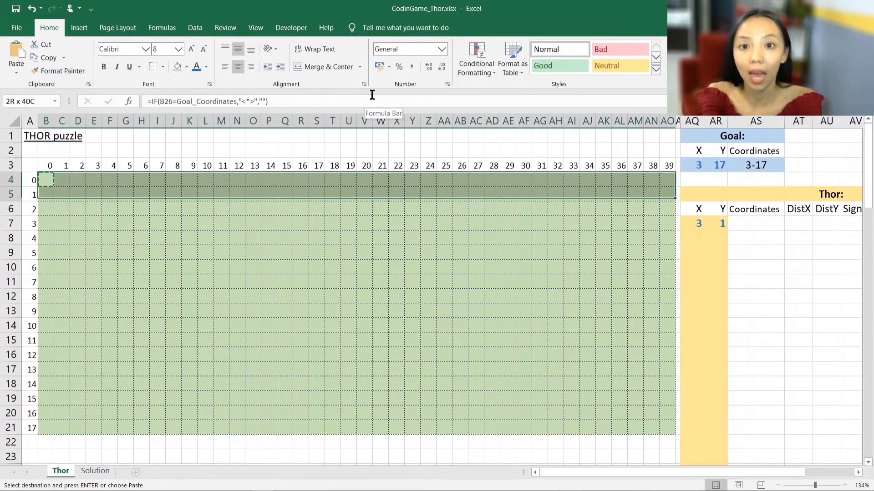
pyautogui.hotkey('shift', 'Up')
pyautogui.hotkey('ctrl', 'v')
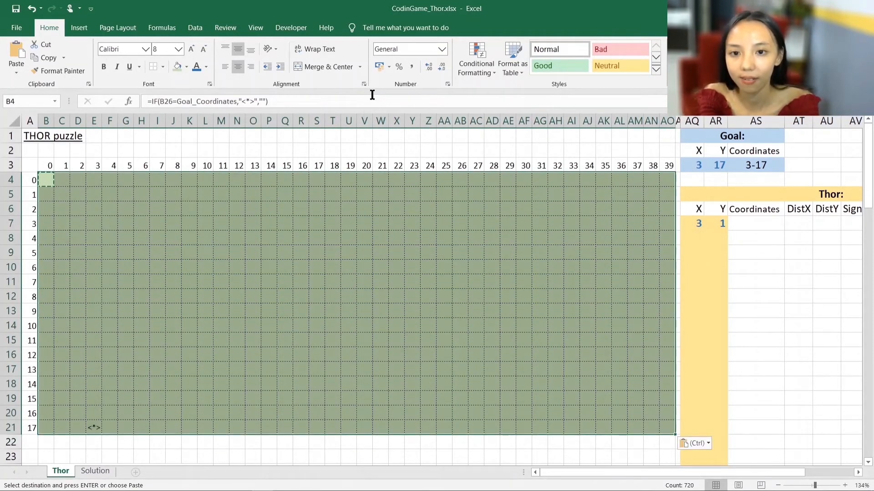
pyautogui.click(89, 428)
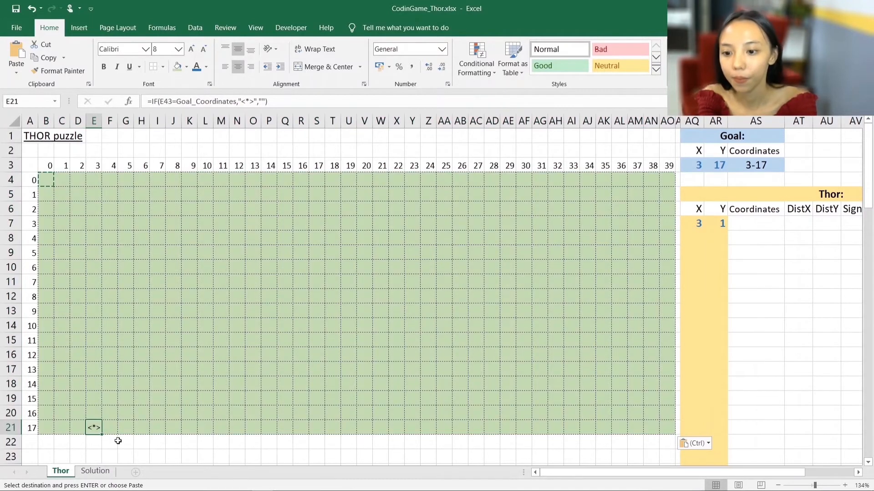
# - Set the goal's Y to 4 and trace the goal marker's row and column from the grid headings
pyautogui.click(719, 166)
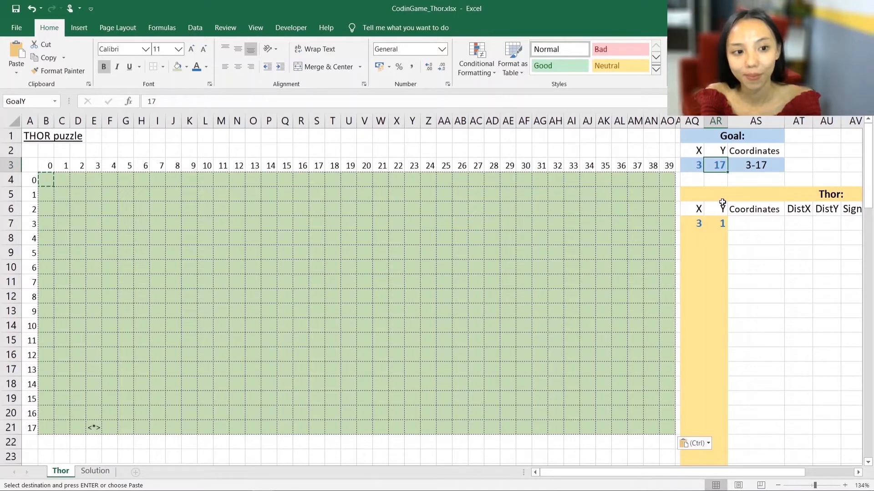
pyautogui.write('4')
pyautogui.press('Return')
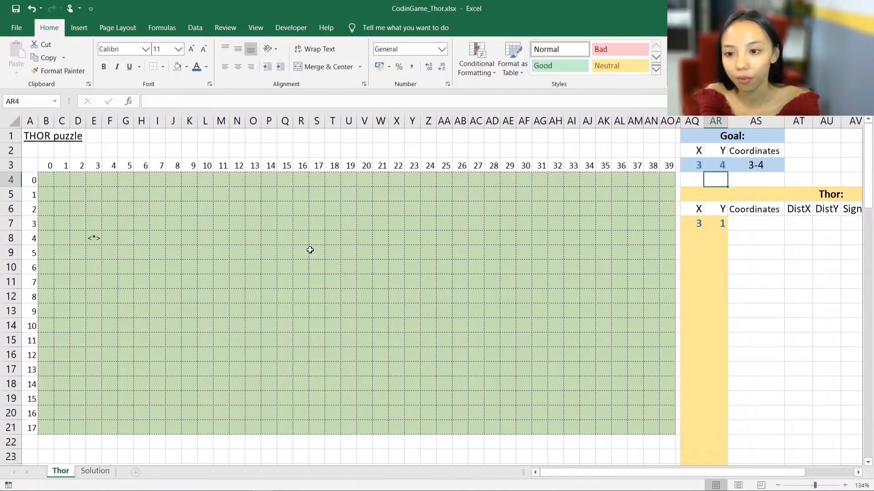
pyautogui.click(94, 236)
pyautogui.moveTo(38, 238); pyautogui.dragTo(89, 237)
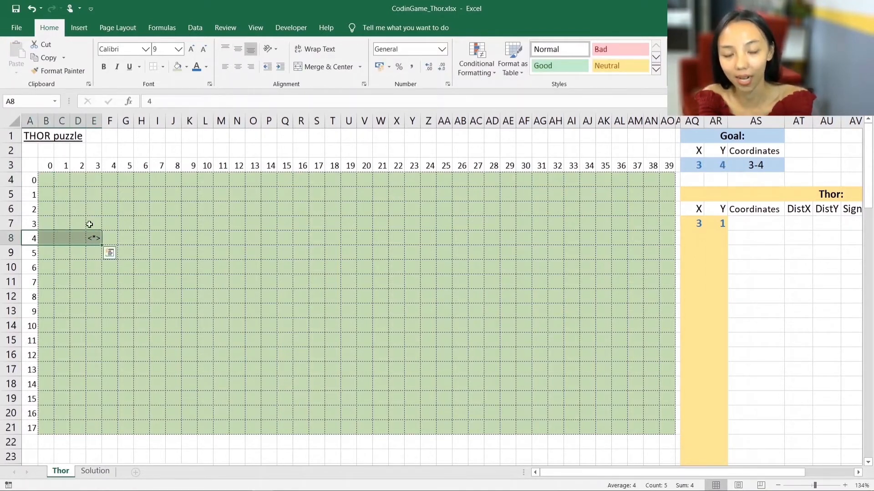
pyautogui.moveTo(94, 166); pyautogui.dragTo(93, 238)
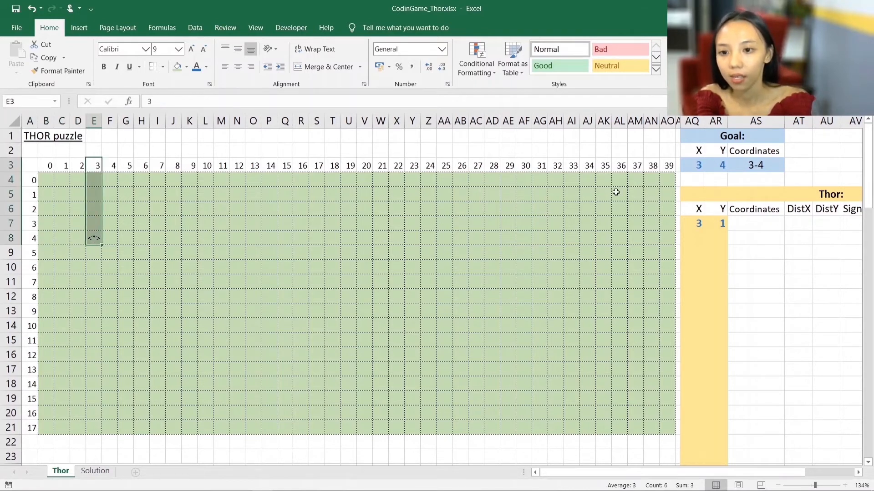
# - Set the goal's X to 12 and trace the goal marker's column and row to cell N8
pyautogui.click(697, 166)
pyautogui.write('12')
pyautogui.press('Return')
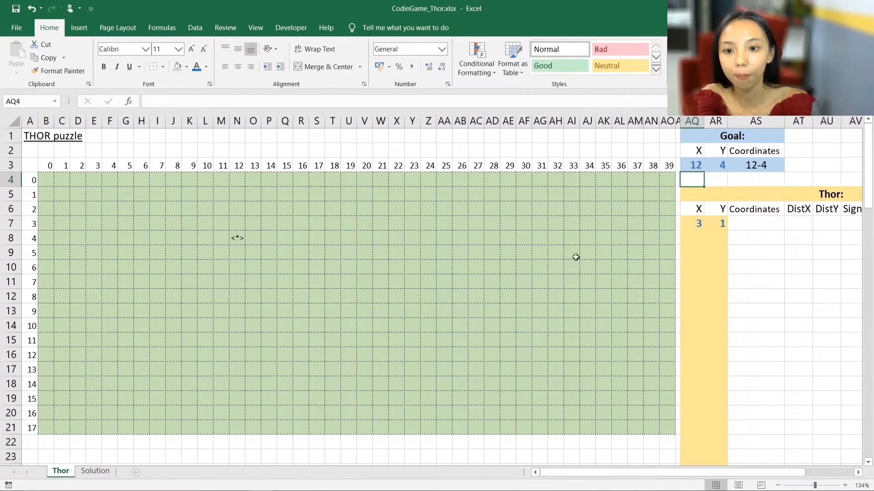
pyautogui.click(235, 240)
pyautogui.moveTo(241, 170); pyautogui.dragTo(236, 238)
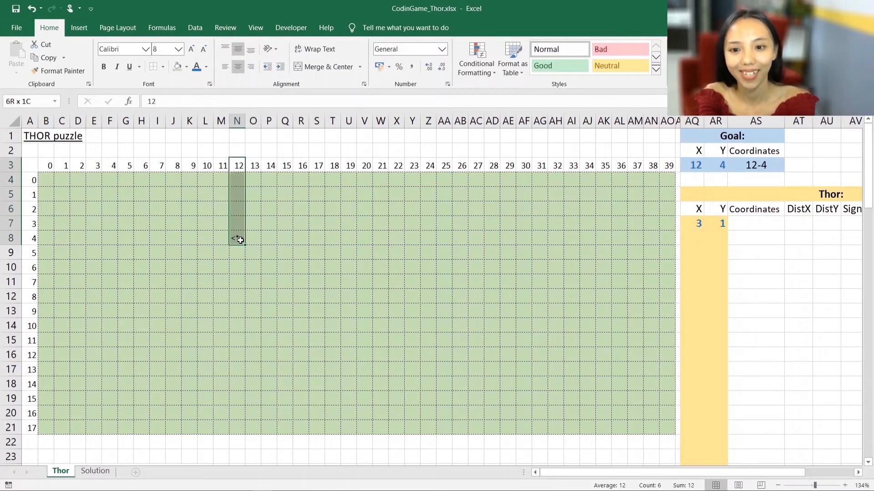
pyautogui.moveTo(35, 238); pyautogui.dragTo(233, 246)
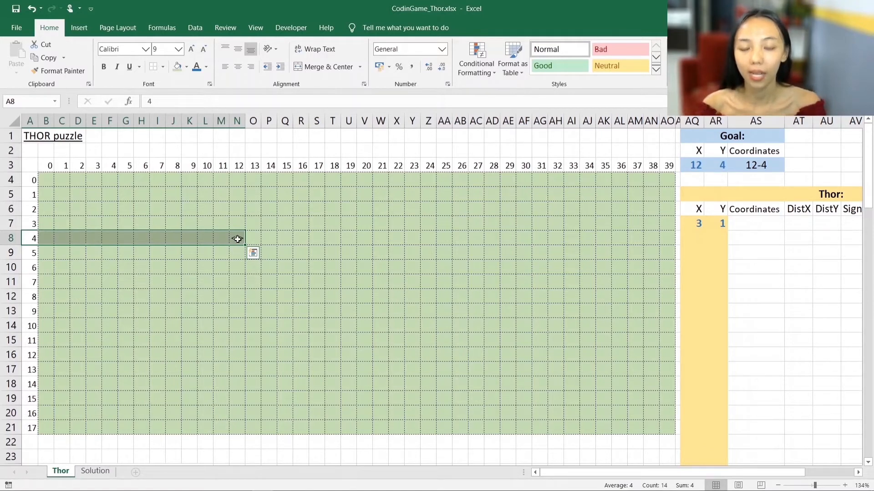
pyautogui.click(234, 242)
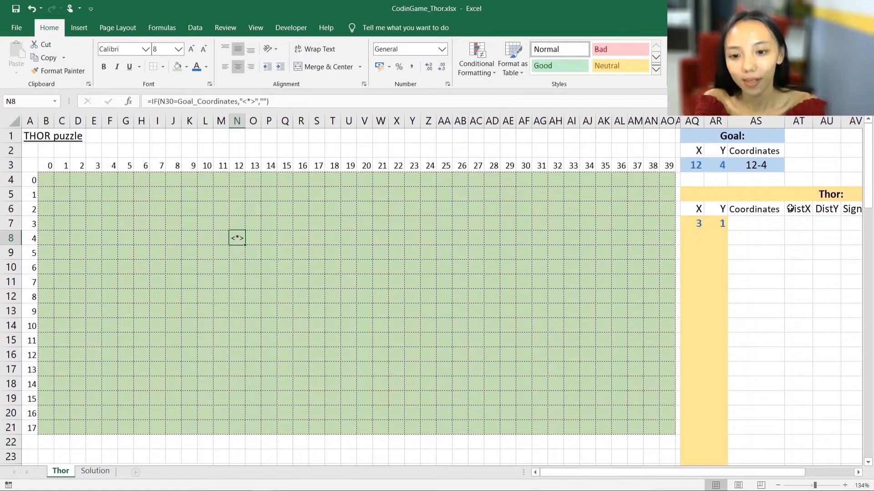
# - Enter a DistX formula in AT7 that subtracts Thor's X in AQ7 from the goal's X
pyautogui.moveTo(774, 474); pyautogui.dragTo(800, 477)
pyautogui.click(735, 221)
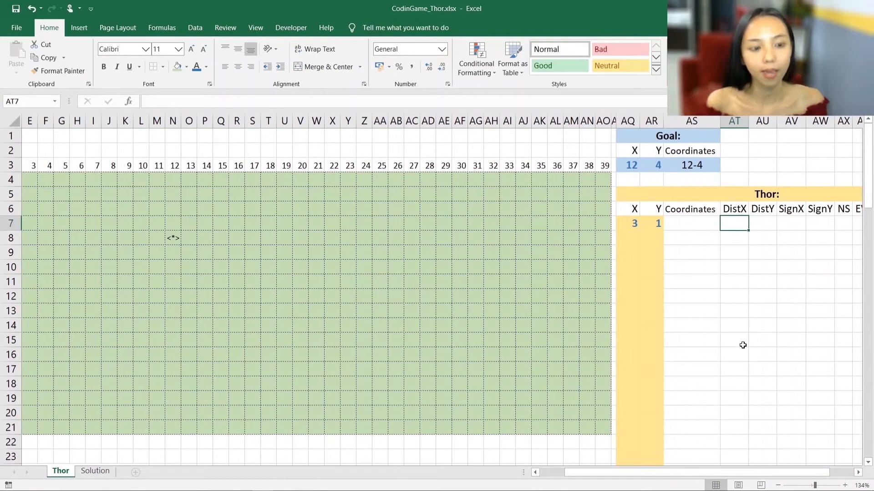
pyautogui.write('=')
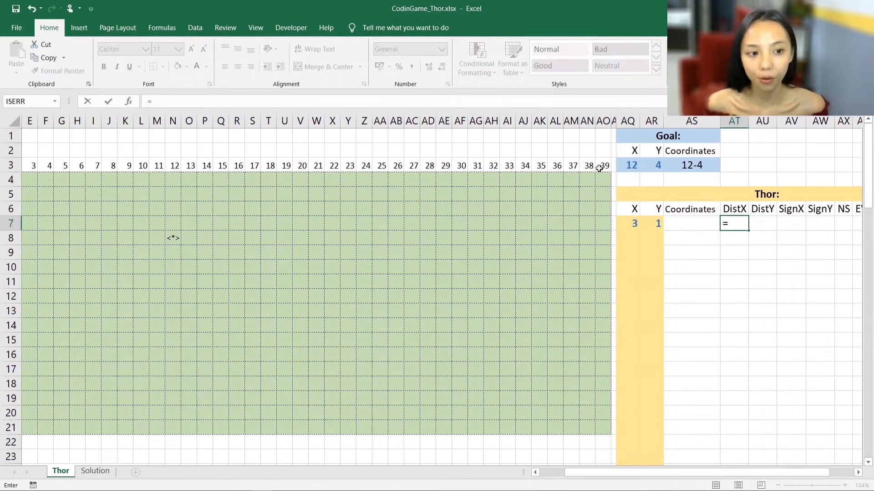
pyautogui.click(631, 165)
pyautogui.write('-')
pyautogui.click(632, 223)
pyautogui.press('Return')
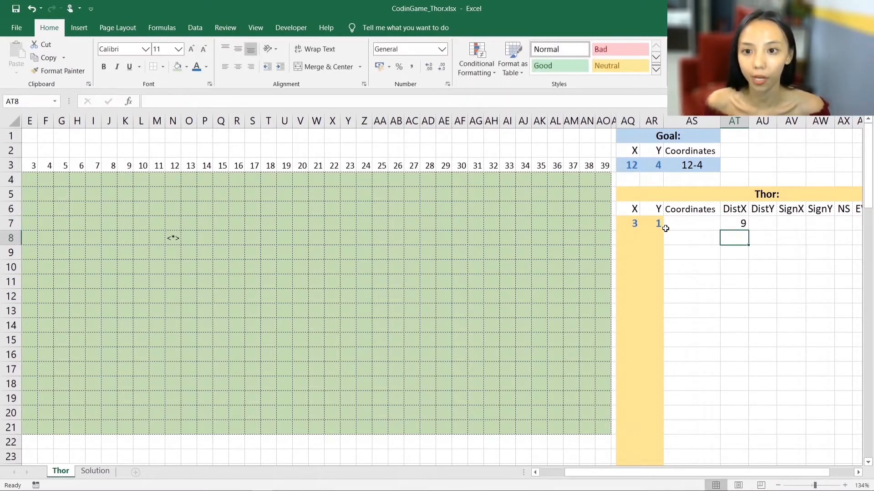
# - Enter the DistY formula =GoalY-AR7 in cell AU7
pyautogui.click(756, 223)
pyautogui.write('=')
pyautogui.click(655, 165)
pyautogui.write('-')
pyautogui.click(650, 224)
pyautogui.press('Return')
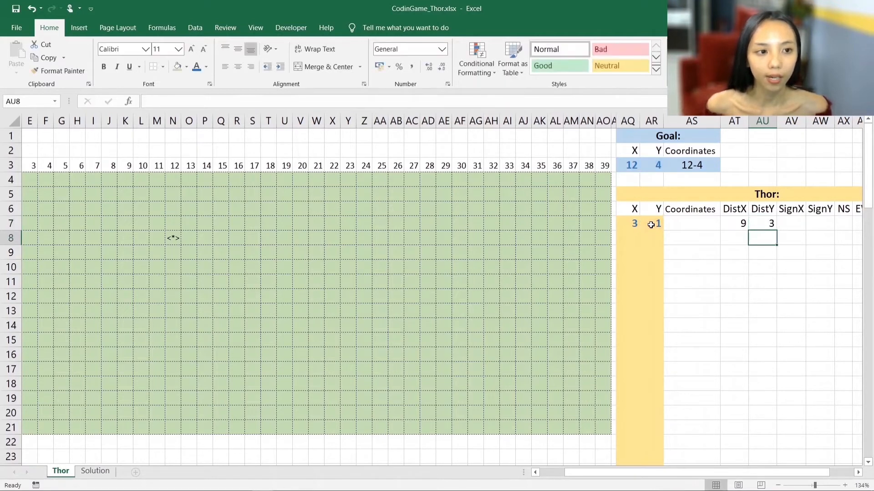
# - Enter the SignX formula =SIGN(AT7) in cell AV7
pyautogui.press('Up')
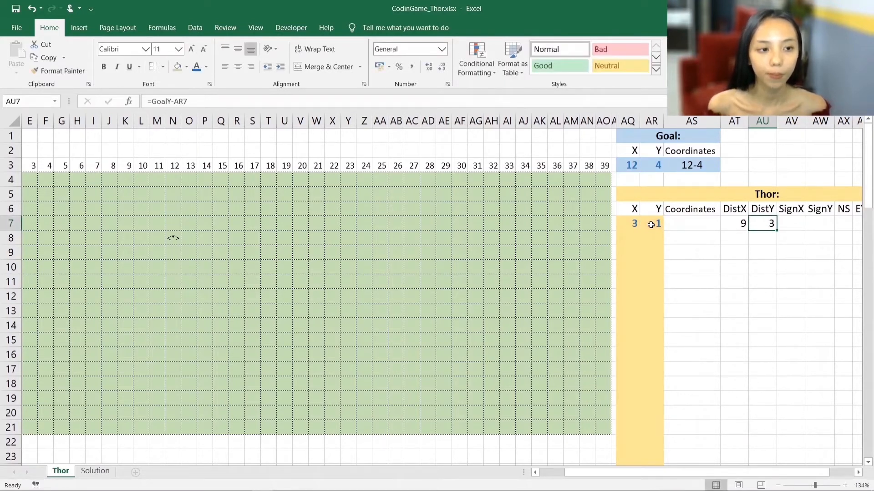
pyautogui.press('Right')
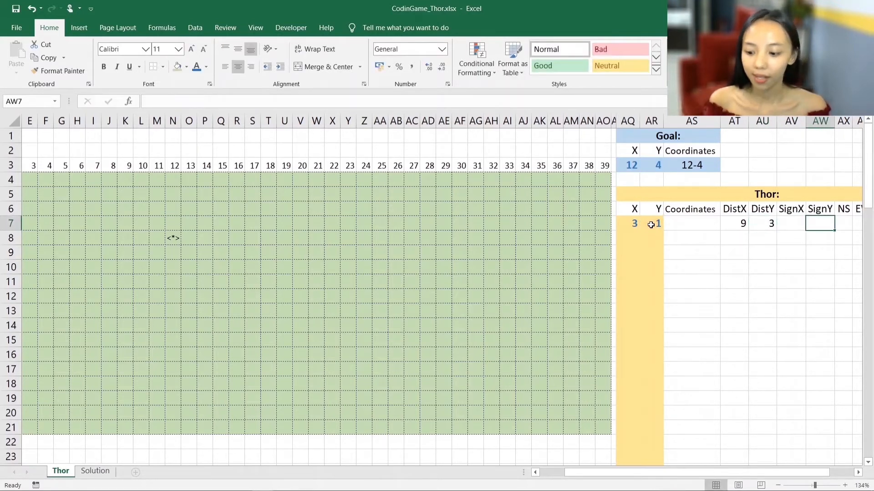
pyautogui.write('=sign(')
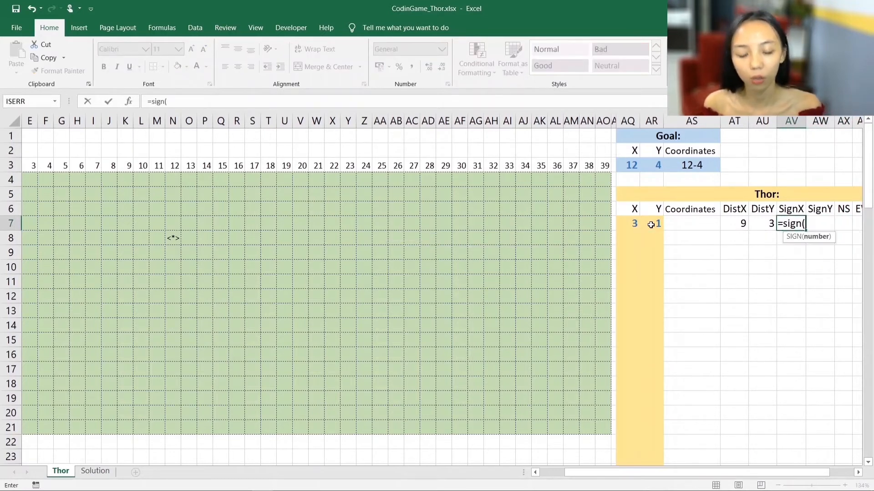
pyautogui.press('Left')
pyautogui.press('Left')
pyautogui.write(')')
pyautogui.press('Return')
pyautogui.press('Up')
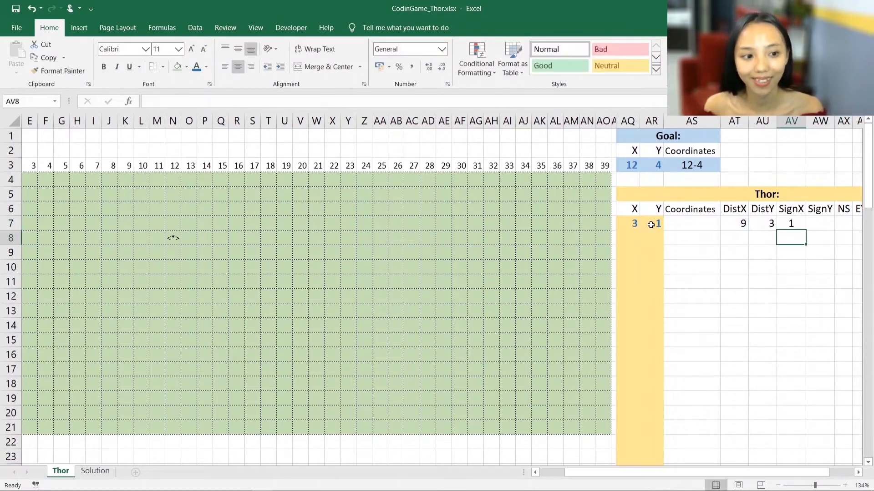
# - Copy the SIGN formula from AV7 into the SignY cell AW7 and recheck the SignX formula
pyautogui.hotkey('ctrl', 'c')
pyautogui.press('Right')
pyautogui.hotkey('ctrl', 'v')
pyautogui.press('Left')
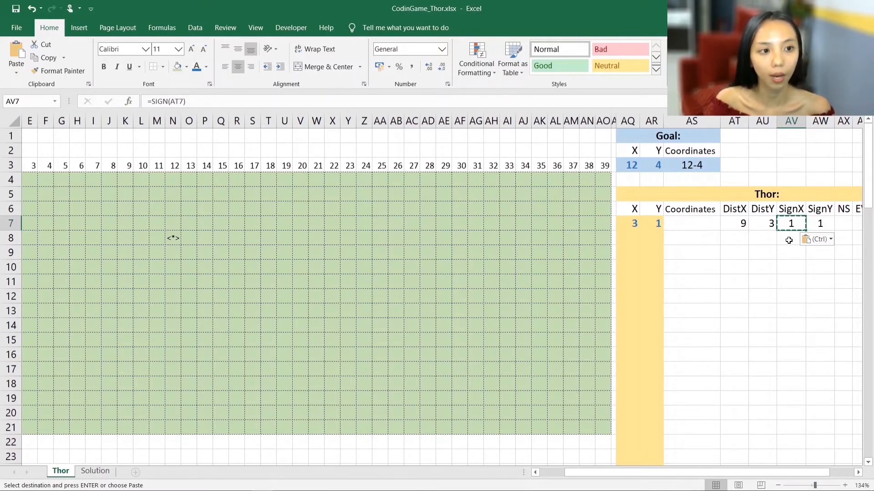
pyautogui.hscroll(2, 787, 240)
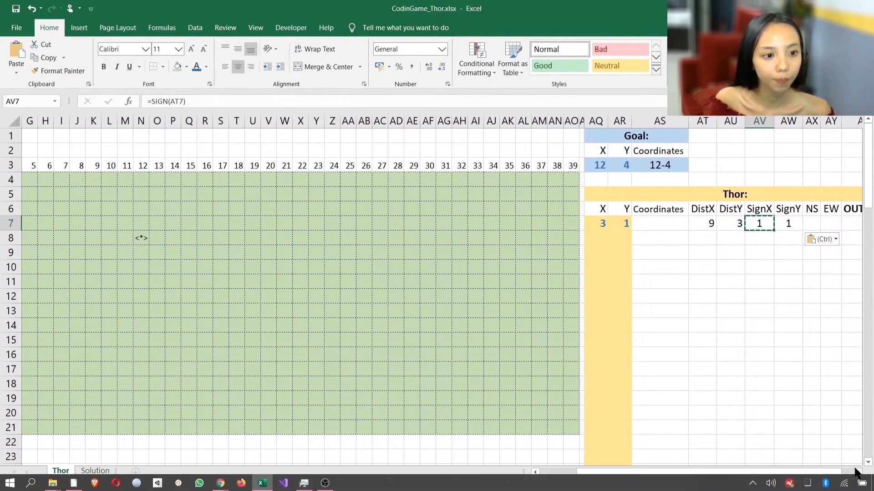
pyautogui.click(858, 472)
pyautogui.click(858, 473)
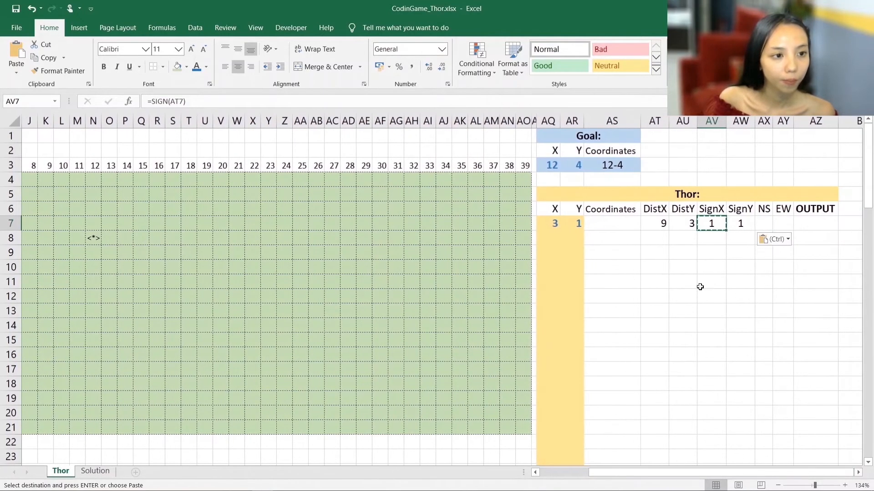
pyautogui.click(733, 223)
pyautogui.hotkey('ctrl', 'v')
pyautogui.click(712, 223)
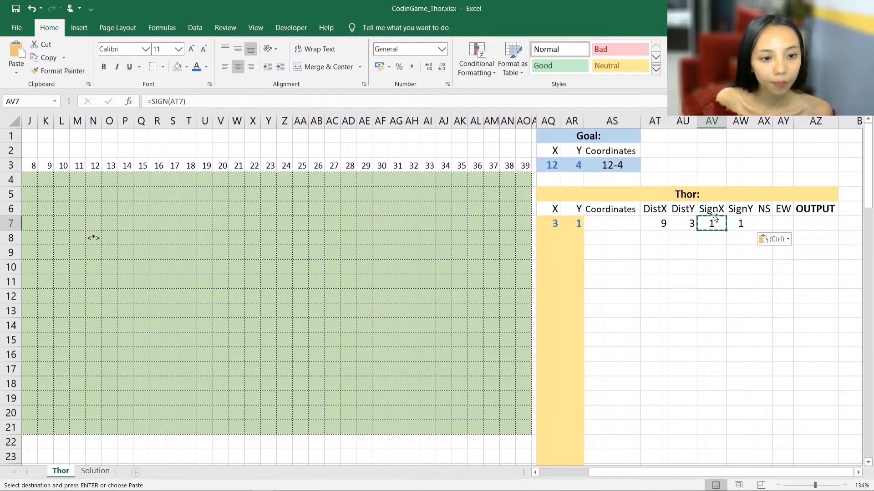
# - Enter the formula =AQ7+AV7 in AQ8 to compute Thor's next X position from the current X and SignX
pyautogui.click(551, 236)
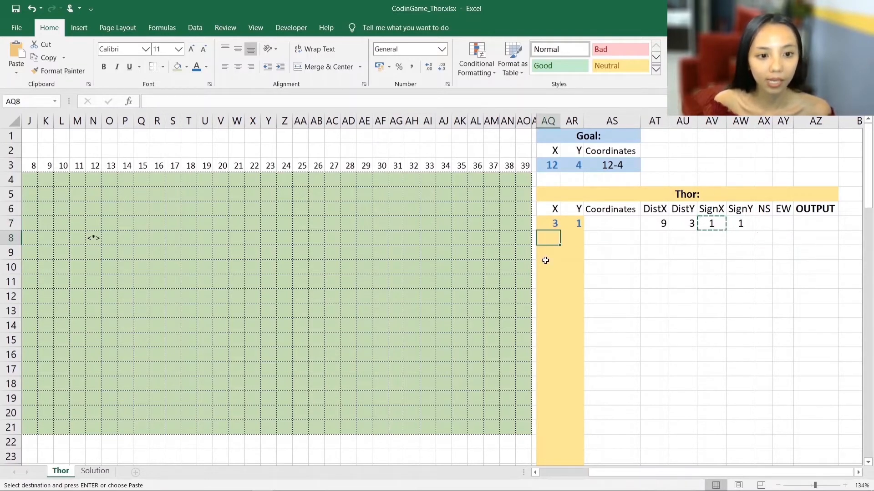
pyautogui.write('=')
pyautogui.press('Up')
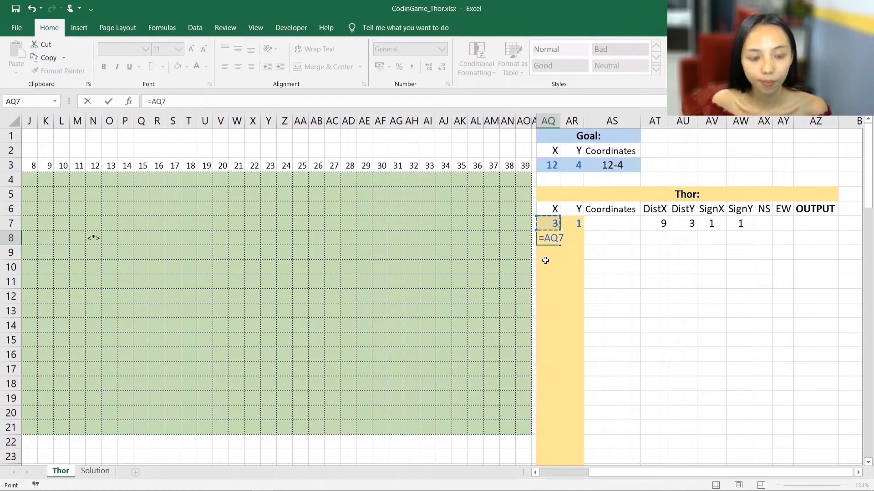
pyautogui.write('+')
pyautogui.click(711, 222)
pyautogui.press('Return')
pyautogui.press('Up')
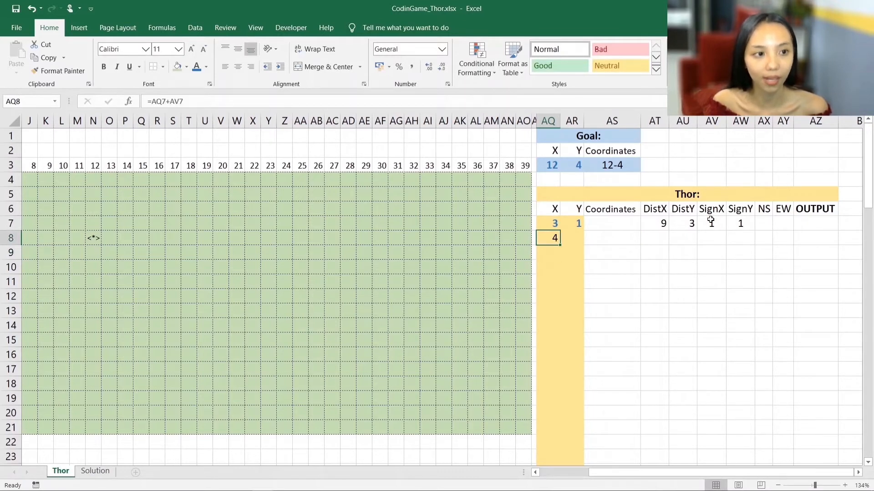
# - Copy the next-position formula from AQ8 into AR8 for Thor's next Y position
pyautogui.hotkey('ctrl', 'c')
pyautogui.press('Right')
pyautogui.hotkey('ctrl', 'v')
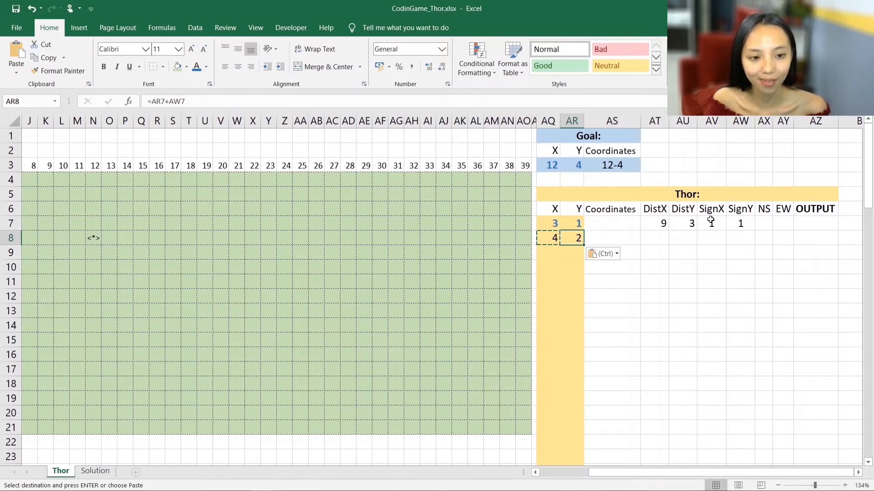
# - Fill the DistX to SignY formulas into row 8, and fill AQ8:AW8 down to row 47
pyautogui.moveTo(655, 223); pyautogui.dragTo(755, 246)
pyautogui.moveTo(550, 237); pyautogui.dragTo(671, 375)
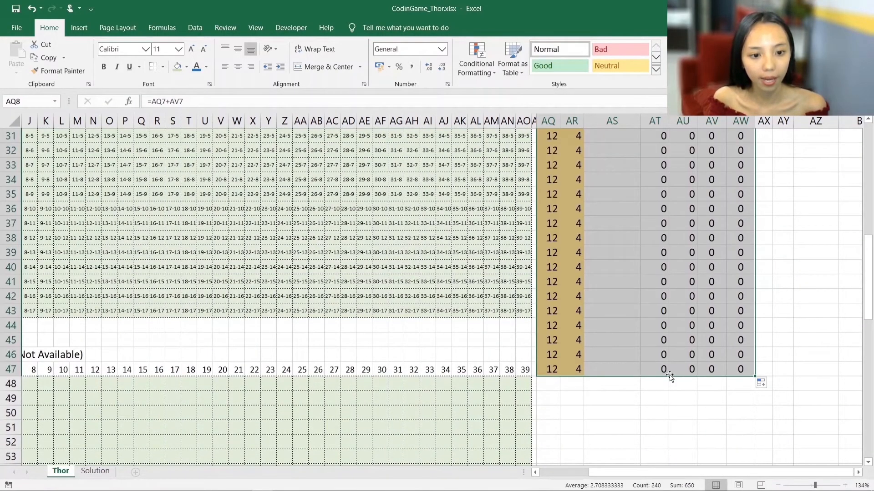
pyautogui.scroll(10, 634, 255)
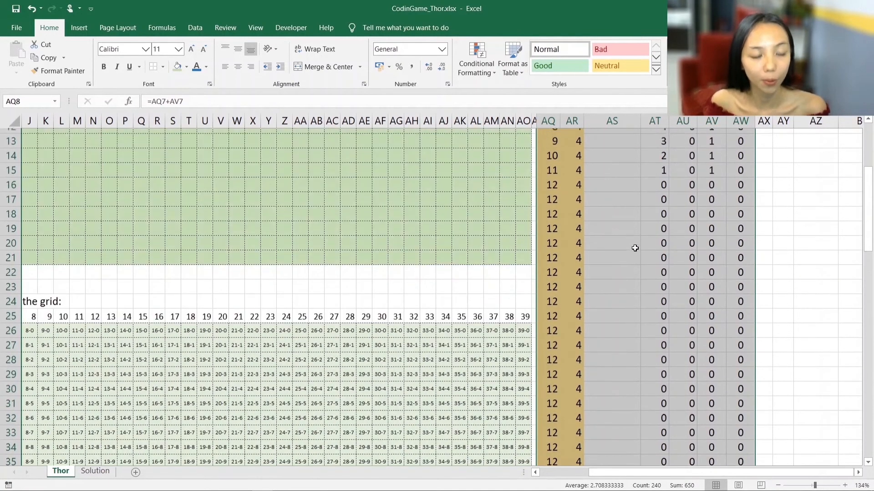
pyautogui.scroll(-1, 627, 310)
pyautogui.scroll(1, 607, 283)
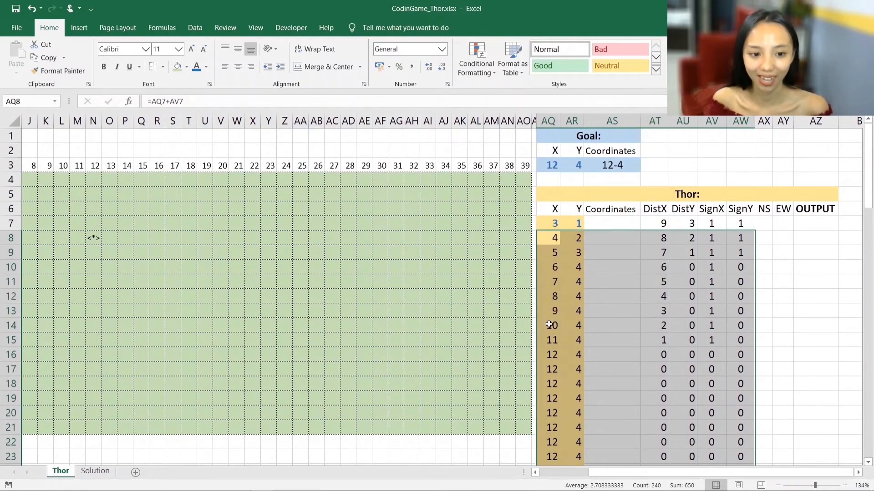
# - Compare Thor's X and Y in row 16 with the goal's coordinates, and review the NS, EW and OUTPUT columns and the grid
pyautogui.moveTo(550, 361); pyautogui.dragTo(567, 358)
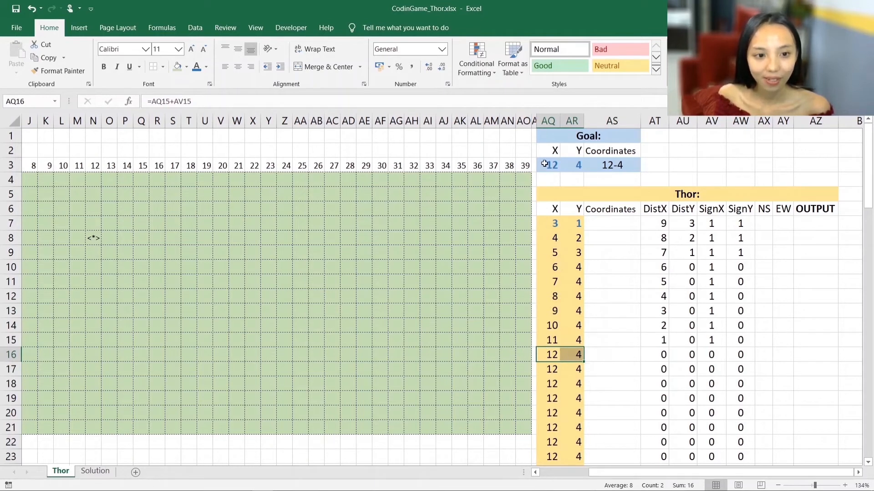
pyautogui.moveTo(548, 166); pyautogui.dragTo(572, 166)
pyautogui.moveTo(551, 356); pyautogui.dragTo(571, 356)
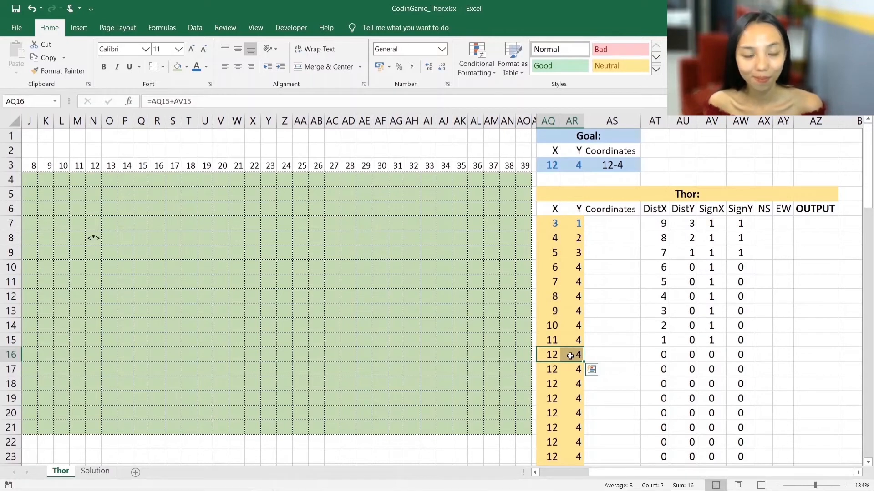
pyautogui.scroll(-1, 651, 285)
pyautogui.scroll(1, 653, 285)
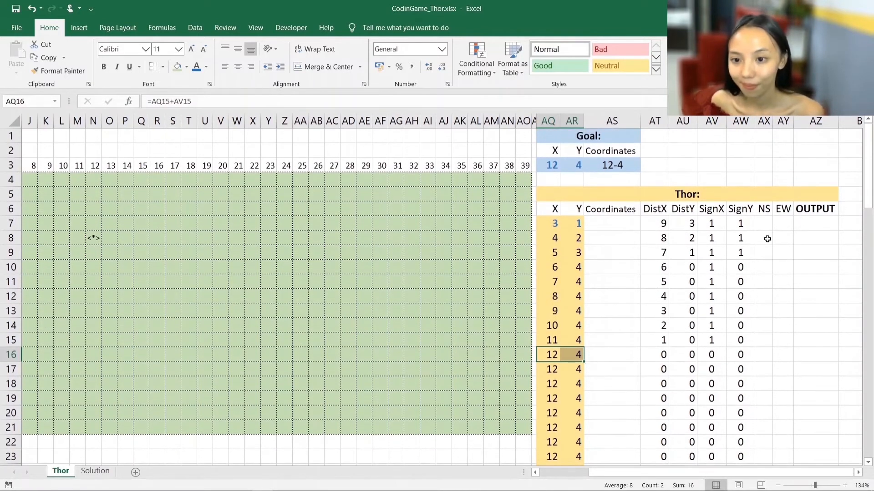
pyautogui.click(766, 215)
pyautogui.click(824, 223)
pyautogui.moveTo(752, 228); pyautogui.dragTo(769, 226)
pyautogui.click(799, 221)
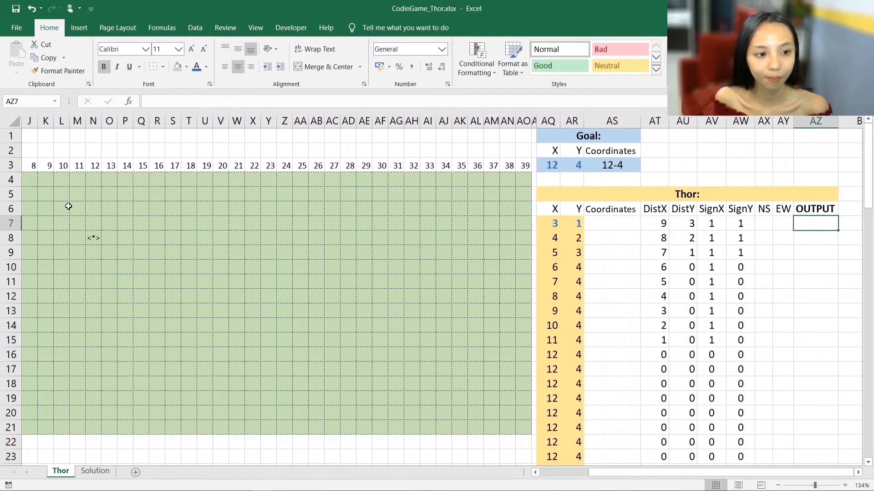
pyautogui.moveTo(76, 208); pyautogui.dragTo(398, 343)
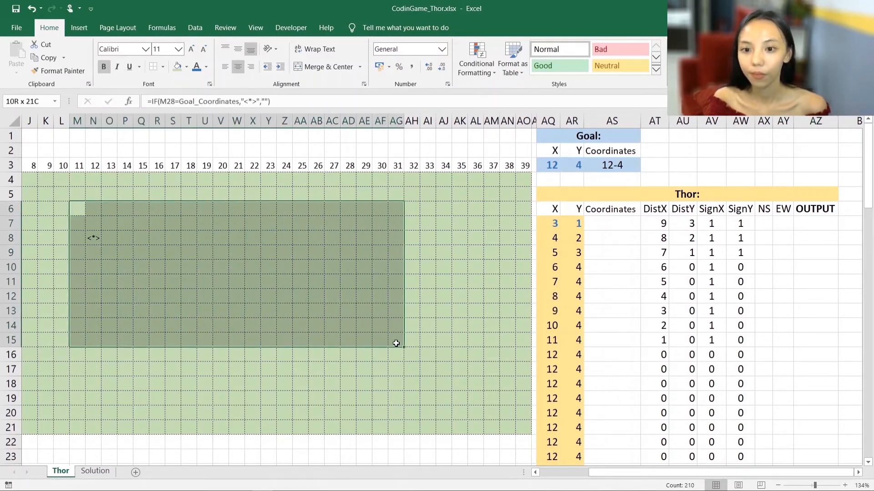
pyautogui.click(434, 279)
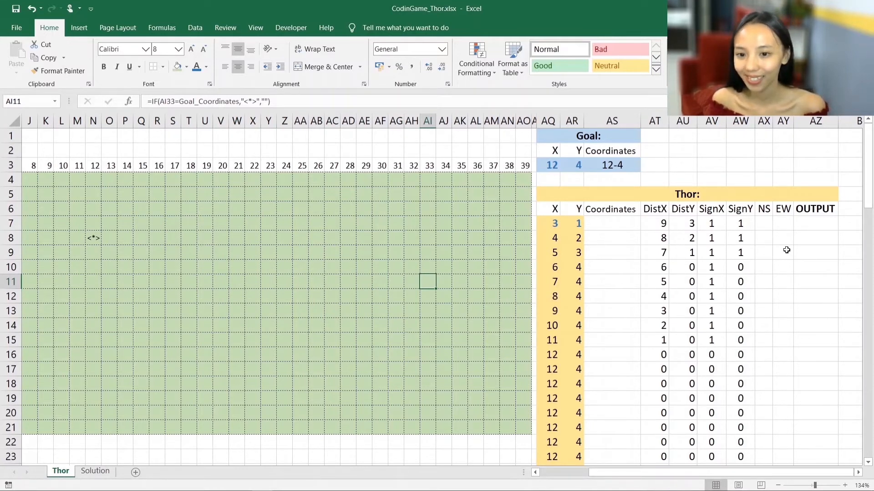
# - Start a CHOOSE formula in the NS cell AX7, open its function arguments and set the index number to 1
pyautogui.click(767, 222)
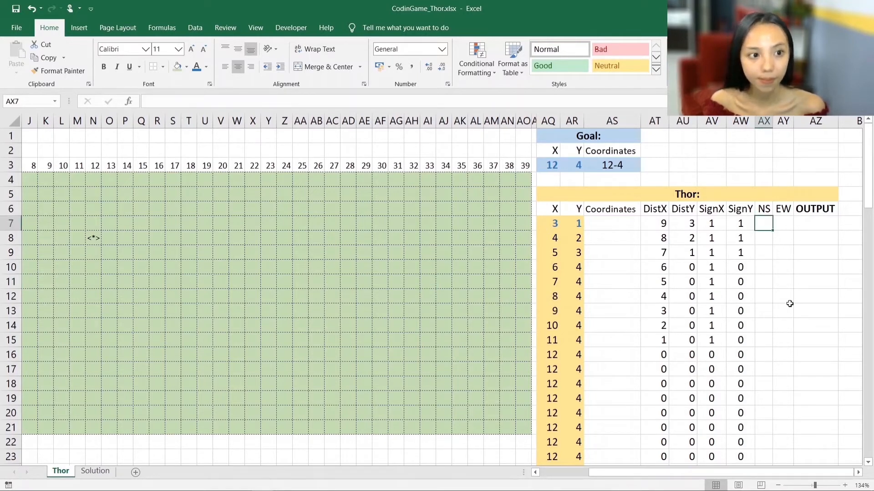
pyautogui.write('=c')
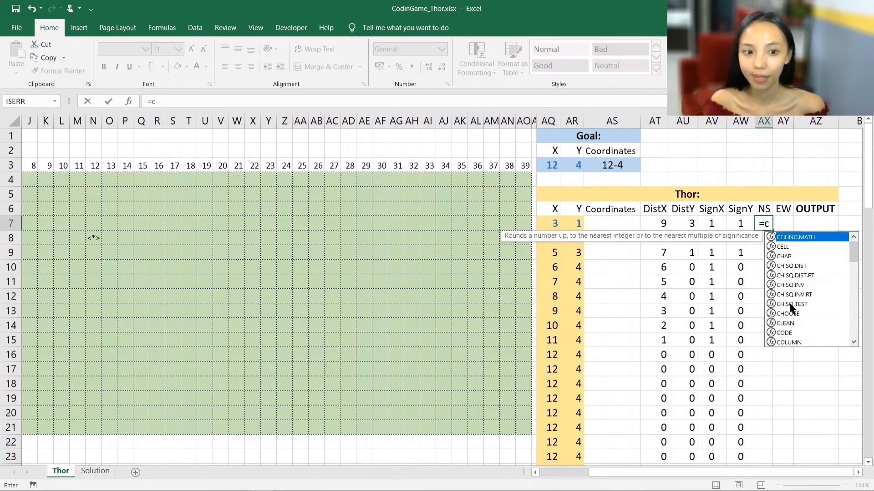
pyautogui.write('hoose(')
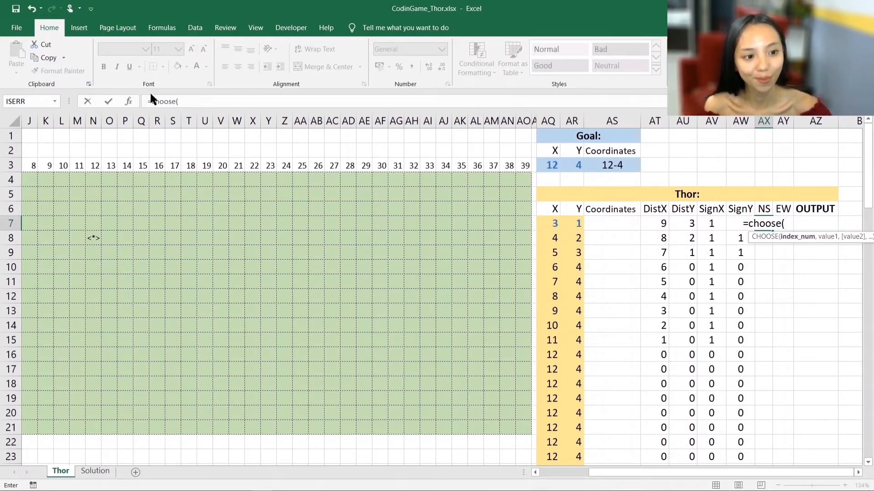
pyautogui.click(137, 100)
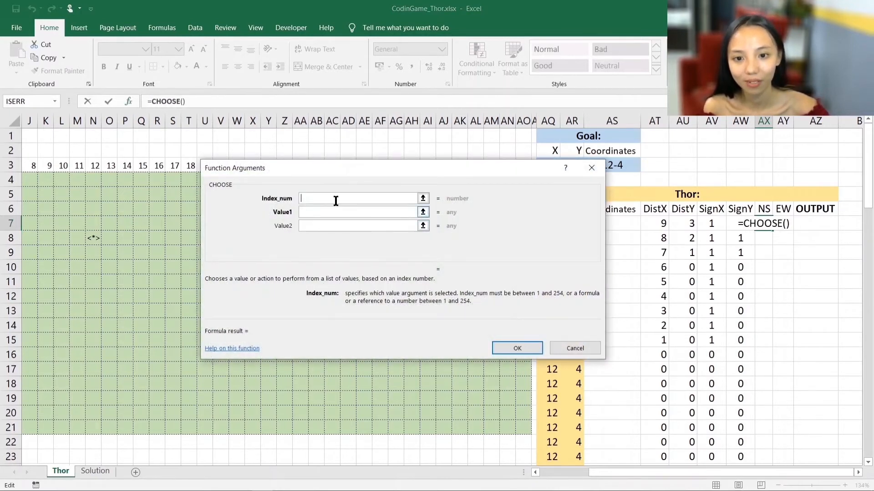
pyautogui.click(309, 213)
pyautogui.click(311, 200)
pyautogui.write('1')
# - Set the CHOOSE function's three values to "N", an empty string "" and "S"
pyautogui.click(311, 214)
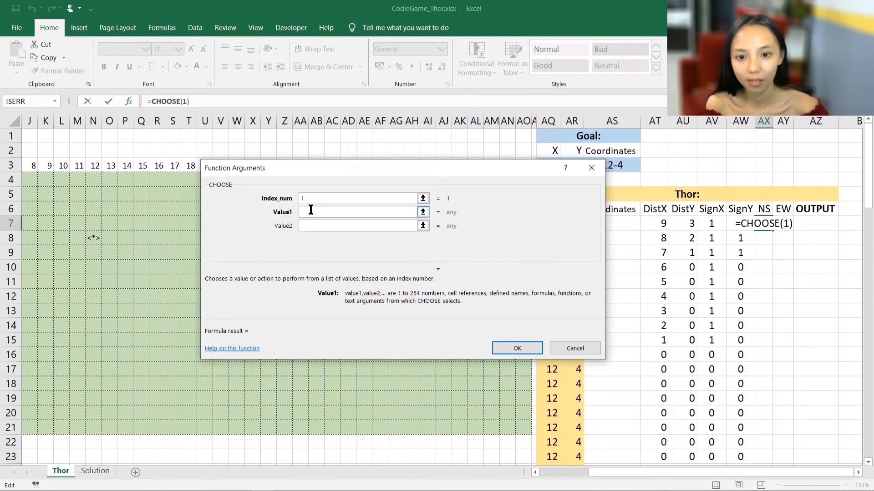
pyautogui.write('"')
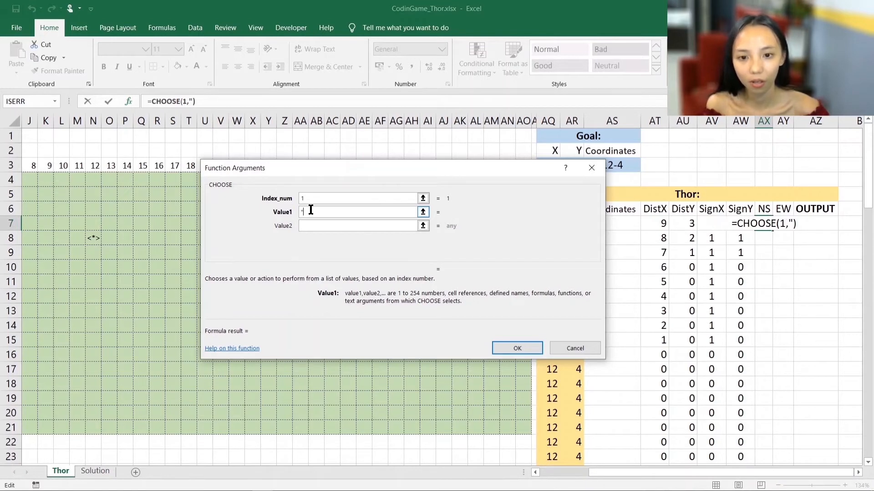
pyautogui.write('N"')
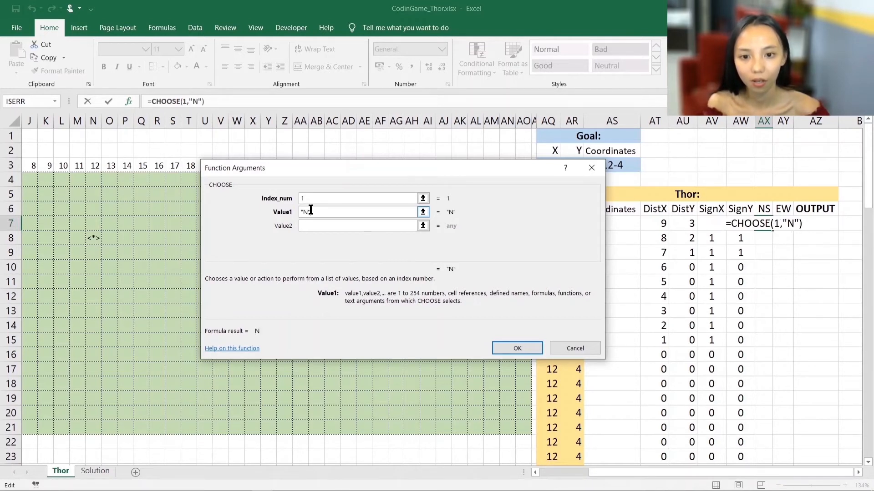
pyautogui.click(312, 226)
pyautogui.write('""')
pyautogui.click(357, 243)
pyautogui.write('"S"')
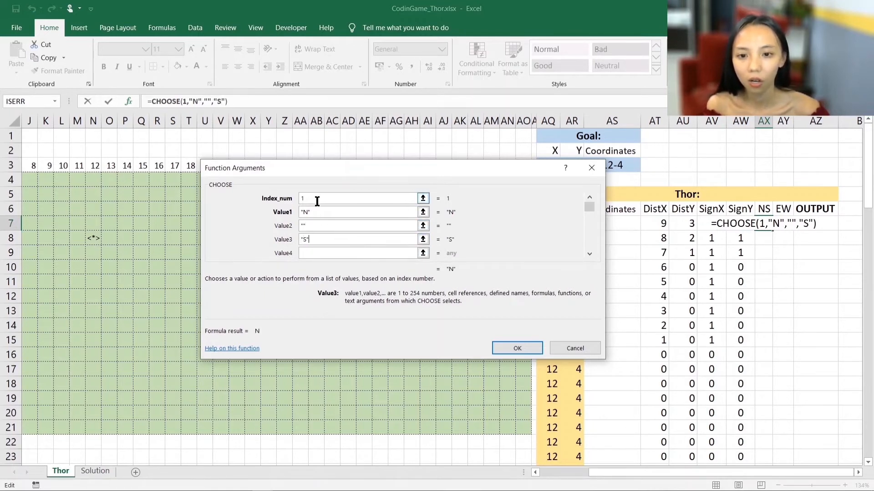
# - Test the CHOOSE function with index numbers 2 and 3, and move the arguments dialog clear of Thor's first row
pyautogui.doubleClick(302, 199)
pyautogui.write('2')
pyautogui.doubleClick(319, 201)
pyautogui.write('3')
pyautogui.click(310, 241)
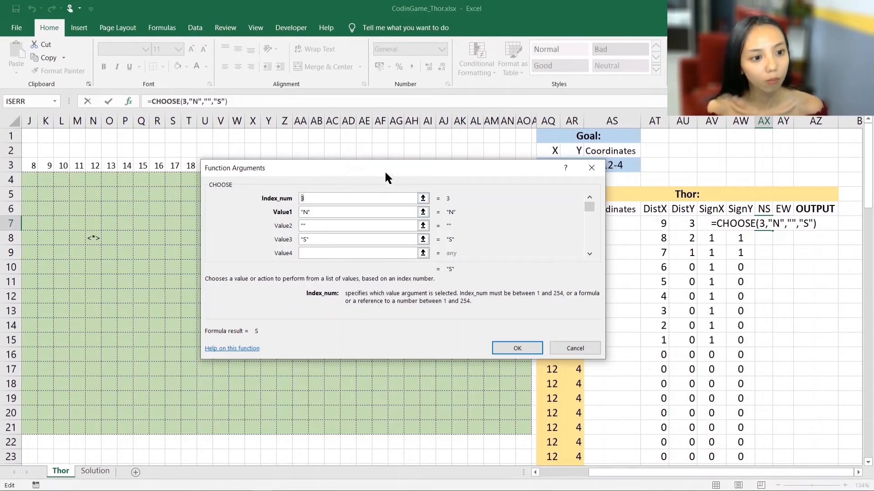
pyautogui.moveTo(385, 171); pyautogui.dragTo(372, 223)
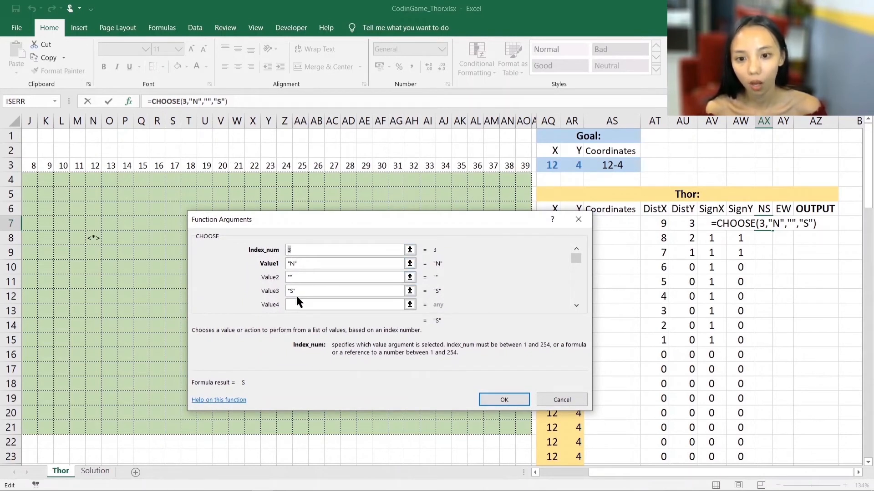
pyautogui.moveTo(350, 219); pyautogui.dragTo(318, 248)
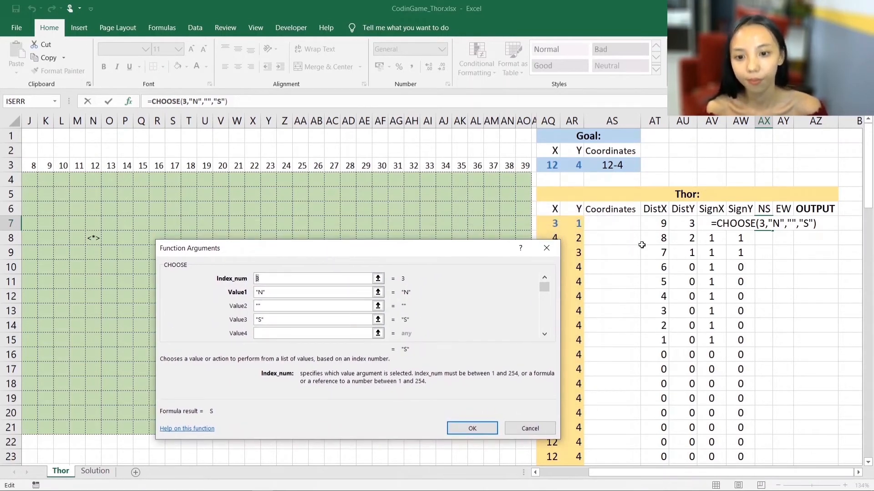
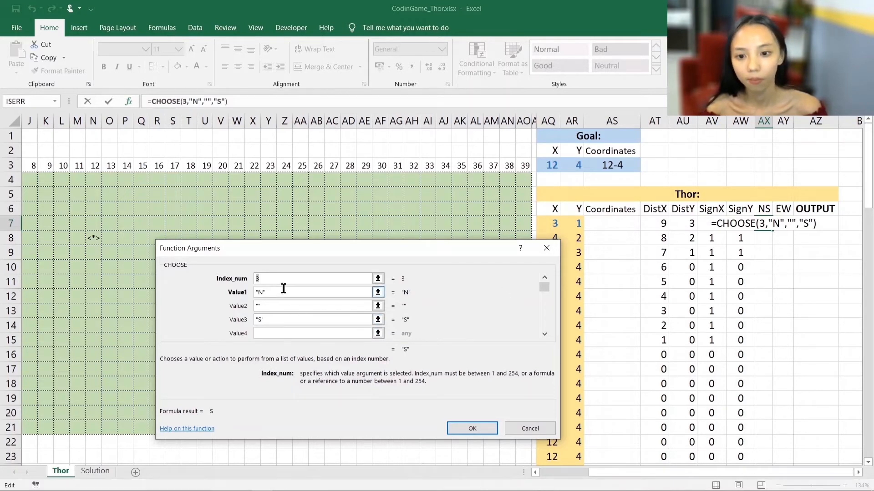
# - Set the CHOOSE function's index number to AW7+2 and fill the NS formula down Thor's rows
pyautogui.click(736, 240)
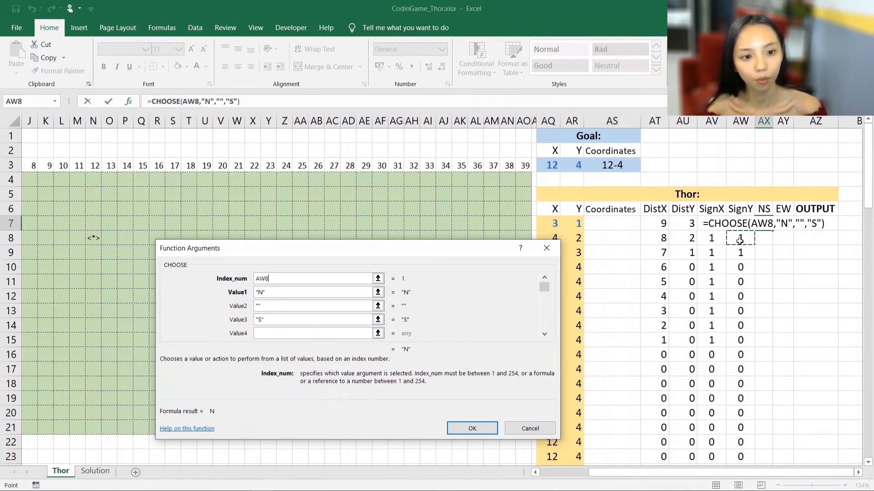
pyautogui.press('Up')
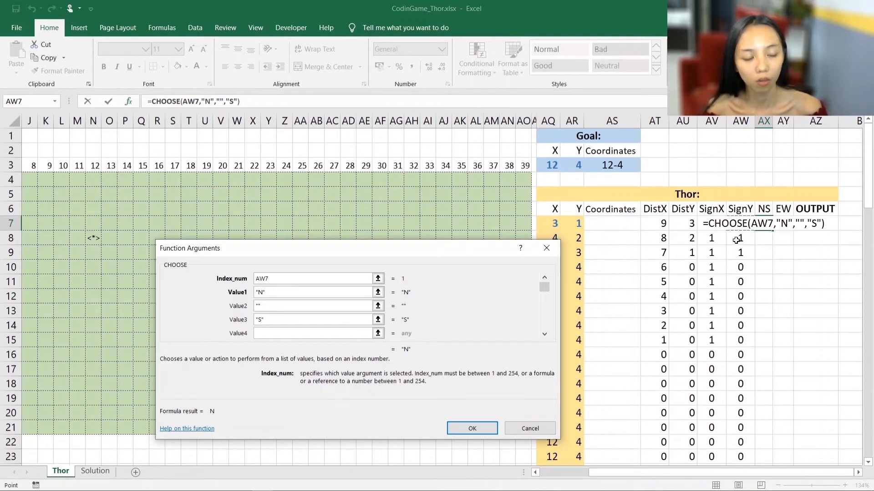
pyautogui.write('+2')
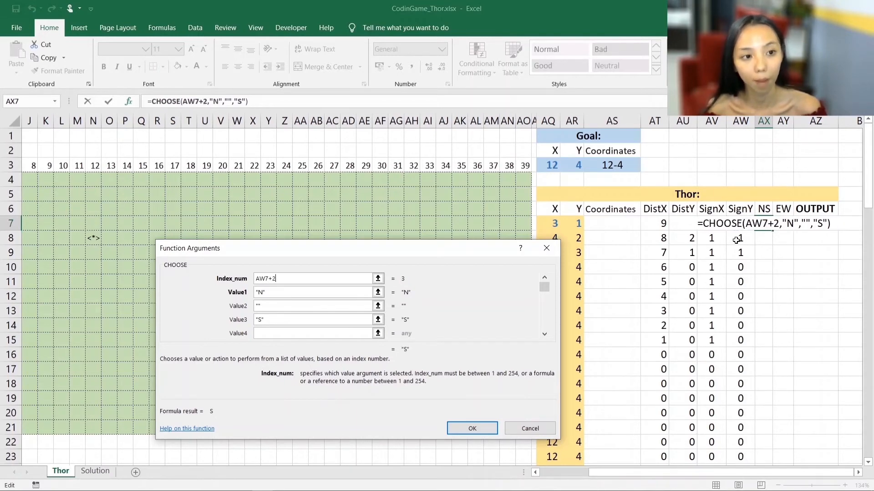
pyautogui.press('Return')
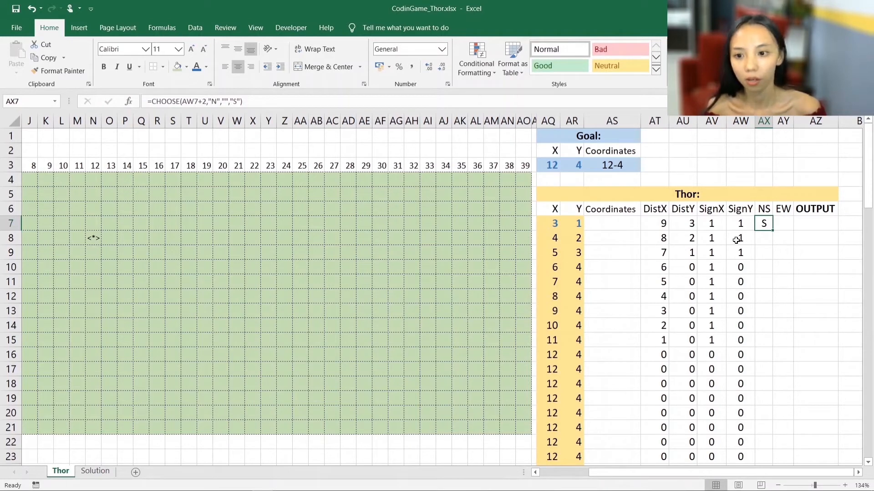
pyautogui.doubleClick(773, 231)
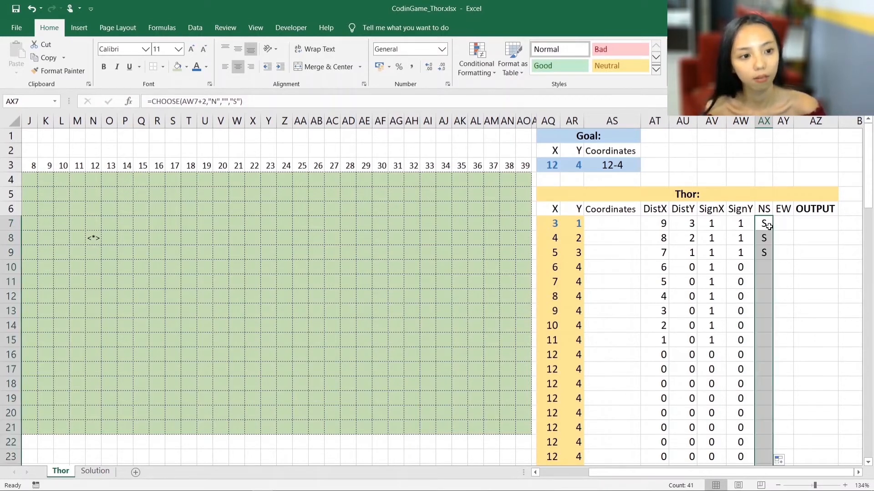
# - Enter =CHOOSE(AV7+2,"E","","W") in the EW cell AY7 and fill it down Thor's rows
pyautogui.click(764, 223)
pyautogui.press('Right')
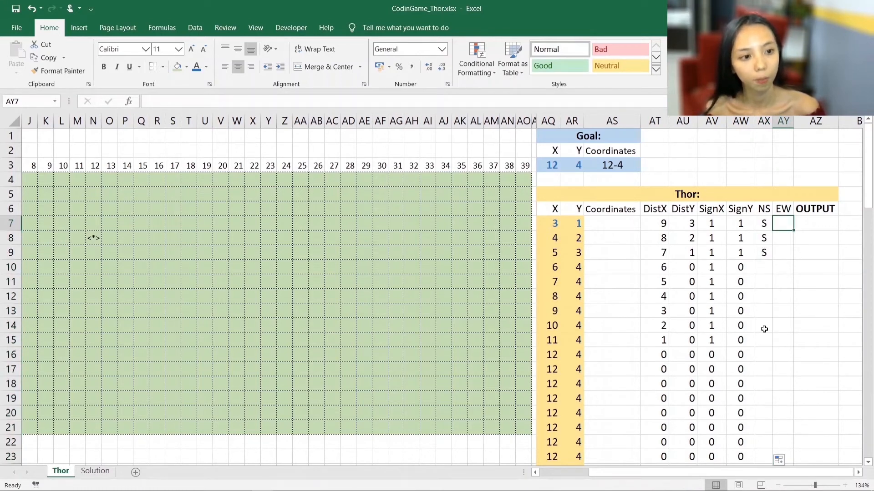
pyautogui.write('=cho')
pyautogui.press('Tab')
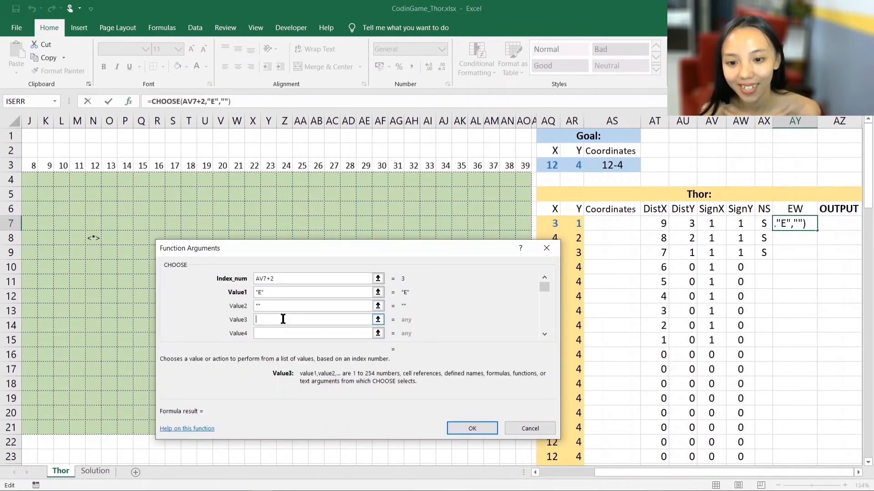
pyautogui.write('"W"')
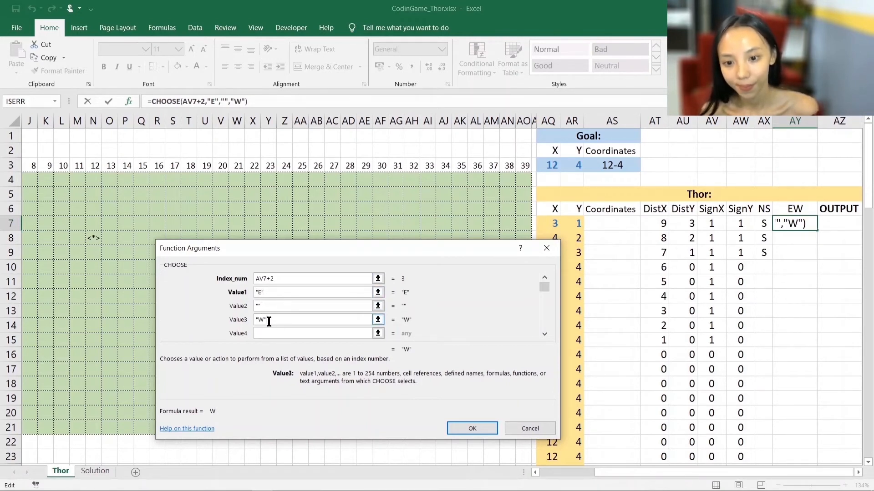
pyautogui.click(460, 425)
pyautogui.doubleClick(817, 231)
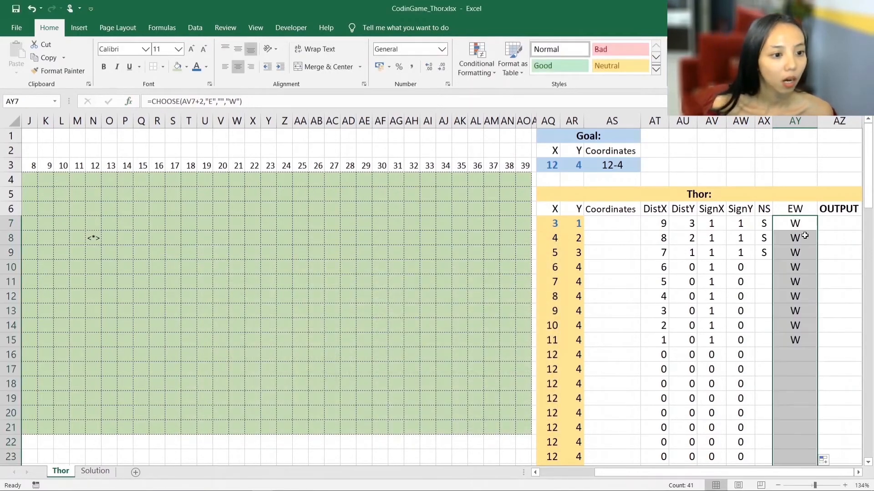
# - Join the NS and EW letters in the OUTPUT cell AZ7 with =AX7&AY7 and fill the formula down Thor's rows
pyautogui.click(783, 249)
pyautogui.click(828, 223)
pyautogui.write('=')
pyautogui.press('Left')
pyautogui.press('Left')
pyautogui.write('&')
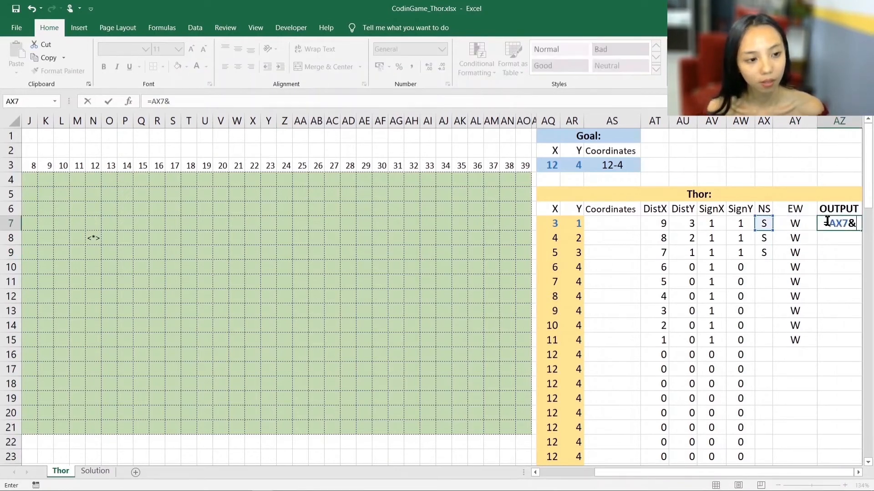
pyautogui.press('Left')
pyautogui.press('Return')
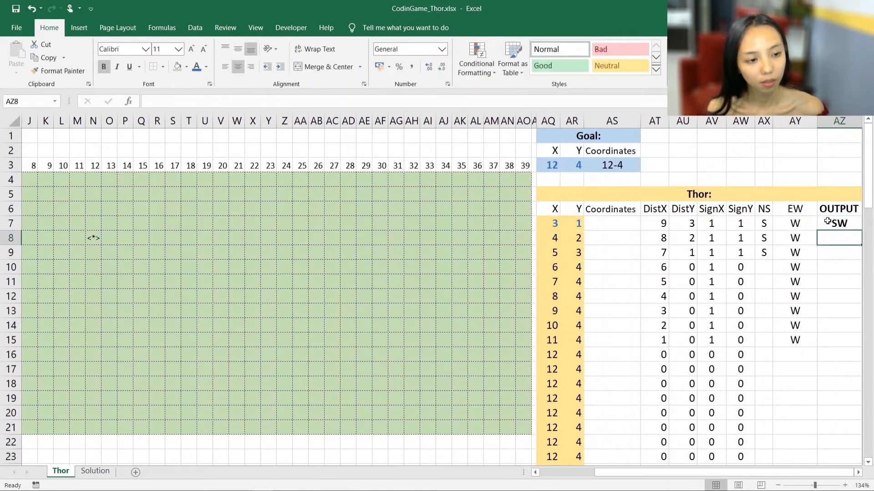
pyautogui.click(827, 222)
pyautogui.click(857, 472)
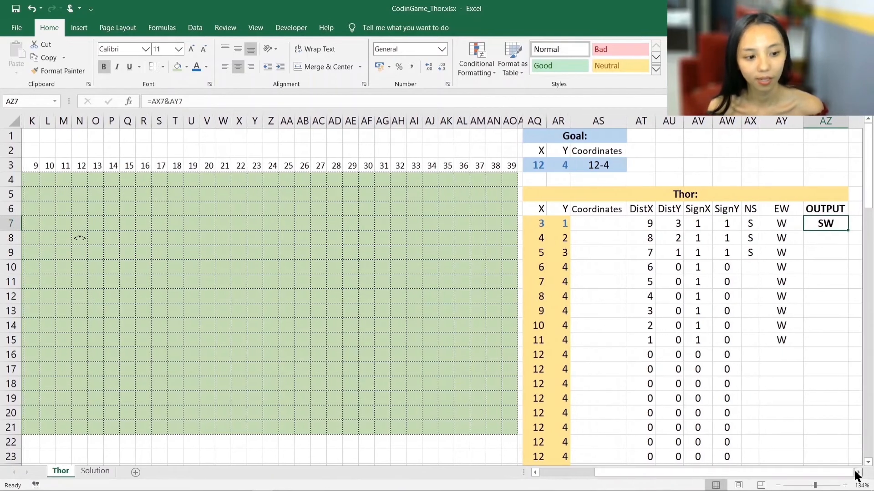
pyautogui.doubleClick(845, 231)
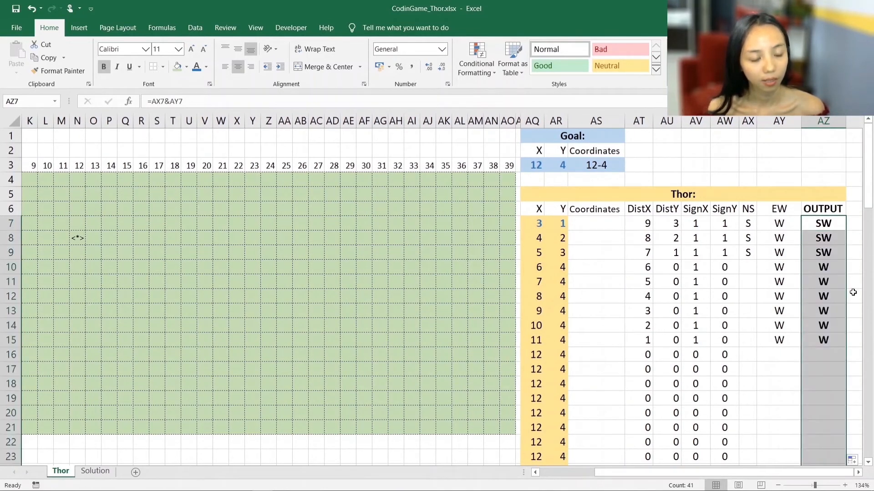
# - Compare the NS, EW and OUTPUT values in row 7 and rows 10 to 15 with the SignY column
pyautogui.click(816, 223)
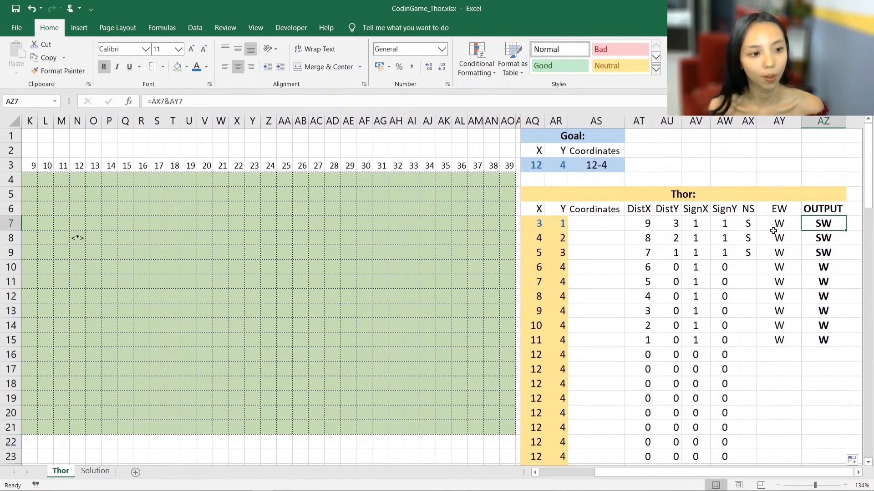
pyautogui.click(745, 223)
pyautogui.click(769, 223)
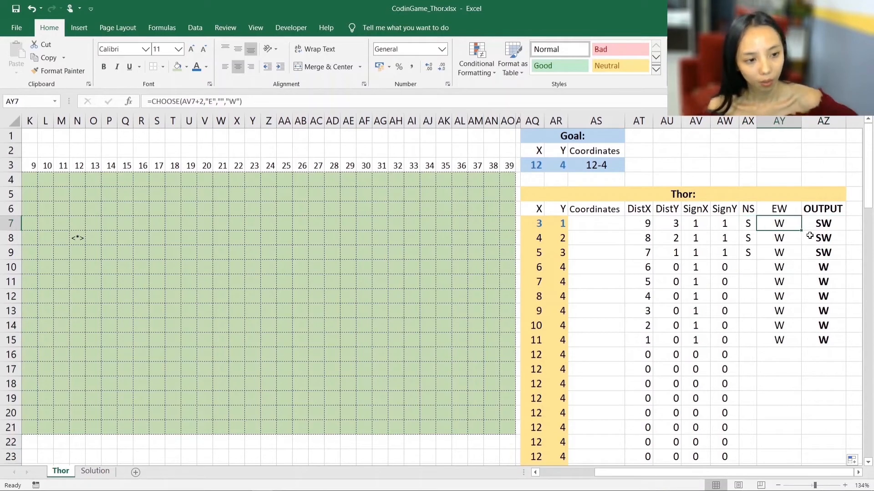
pyautogui.click(776, 267)
pyautogui.click(749, 267)
pyautogui.hotkey('shift', 'Right')
pyautogui.moveTo(721, 266); pyautogui.dragTo(723, 369)
pyautogui.moveTo(822, 267); pyautogui.dragTo(826, 338)
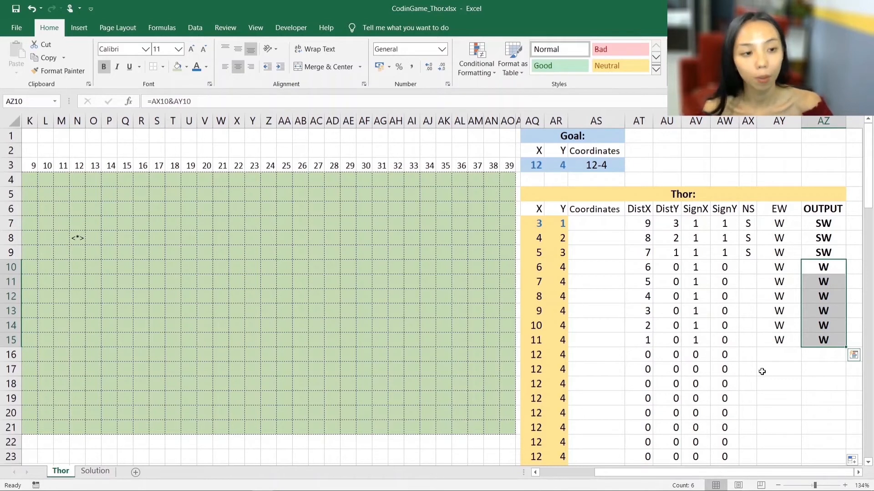
pyautogui.click(775, 271)
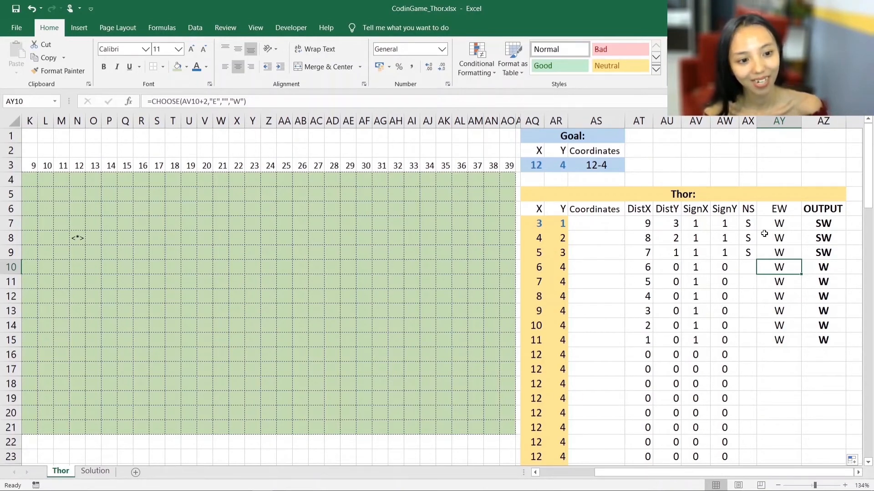
# - Review Thor's X and Y in rows 7 to 21, the OUTPUT column and the map grid
pyautogui.moveTo(552, 473); pyautogui.dragTo(544, 473)
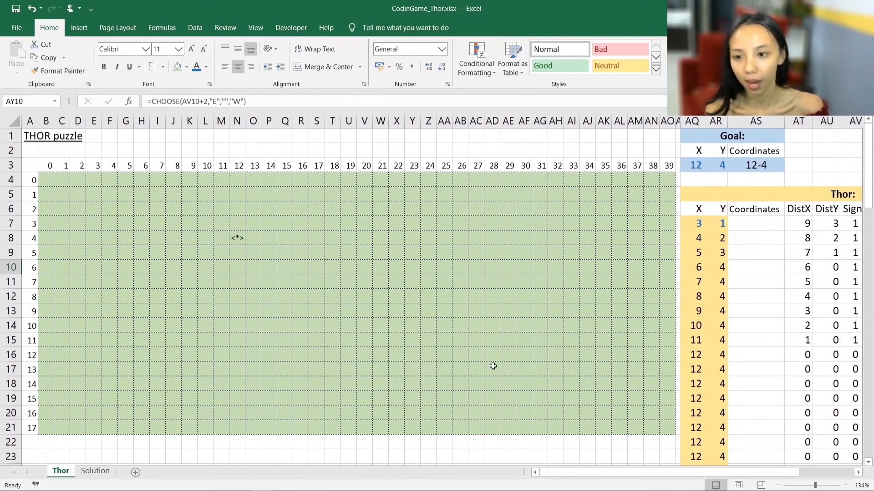
pyautogui.moveTo(691, 225)
pyautogui.mouseDown()
pyautogui.moveTo(724, 301)
pyautogui.moveTo(721, 429)
pyautogui.mouseUp()
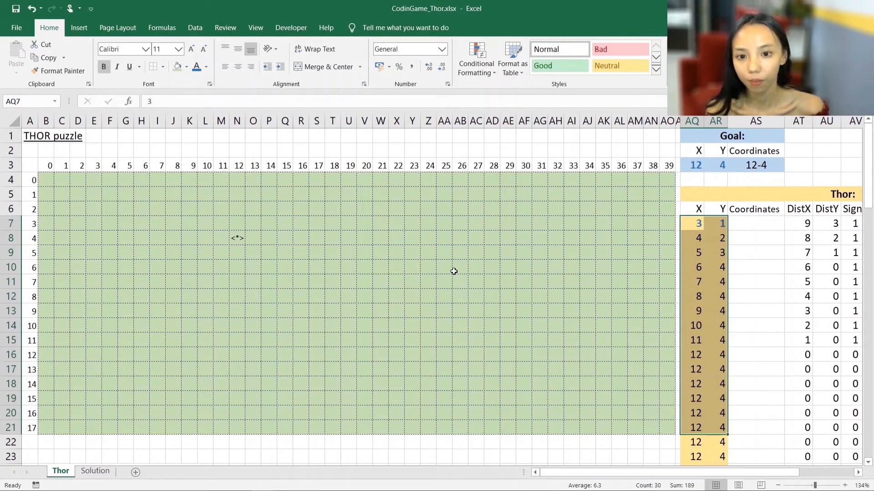
pyautogui.moveTo(788, 476); pyautogui.dragTo(830, 473)
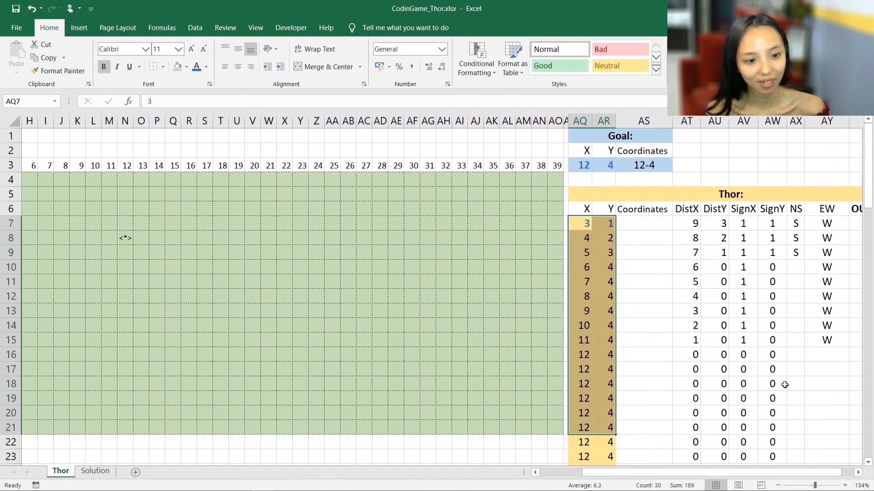
pyautogui.click(858, 474)
pyautogui.click(857, 474)
pyautogui.moveTo(838, 209); pyautogui.dragTo(842, 369)
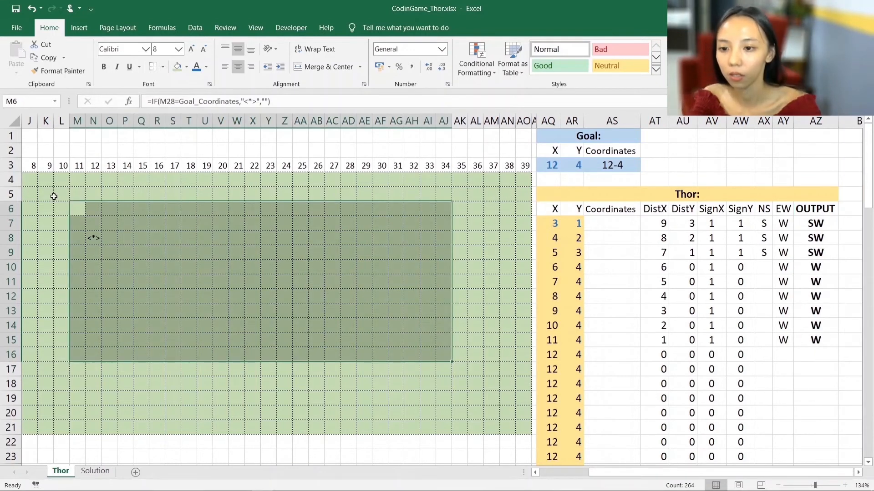
pyautogui.moveTo(54, 196); pyautogui.dragTo(402, 362)
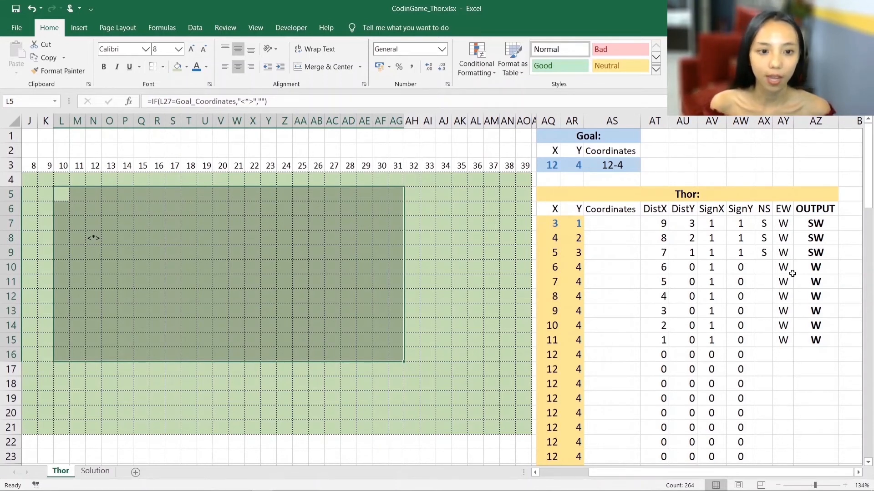
# - Examine Thor's empty Coordinates column alongside the X and Y columns and the goal's Coordinates cell
pyautogui.click(622, 225)
pyautogui.click(556, 241)
pyautogui.click(574, 263)
pyautogui.click(549, 277)
pyautogui.moveTo(622, 283); pyautogui.dragTo(622, 301)
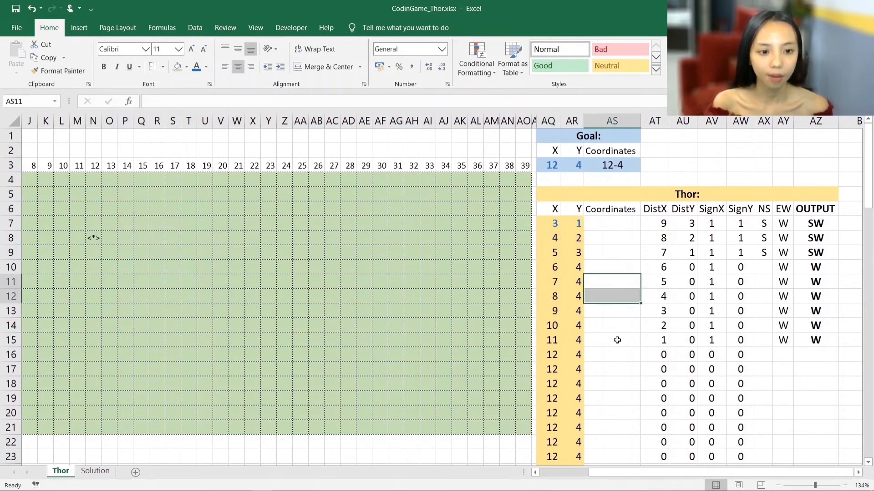
pyautogui.click(617, 340)
pyautogui.click(618, 169)
pyautogui.click(621, 226)
pyautogui.press('Up')
pyautogui.press('Down')
pyautogui.press('Up')
pyautogui.press('Down')
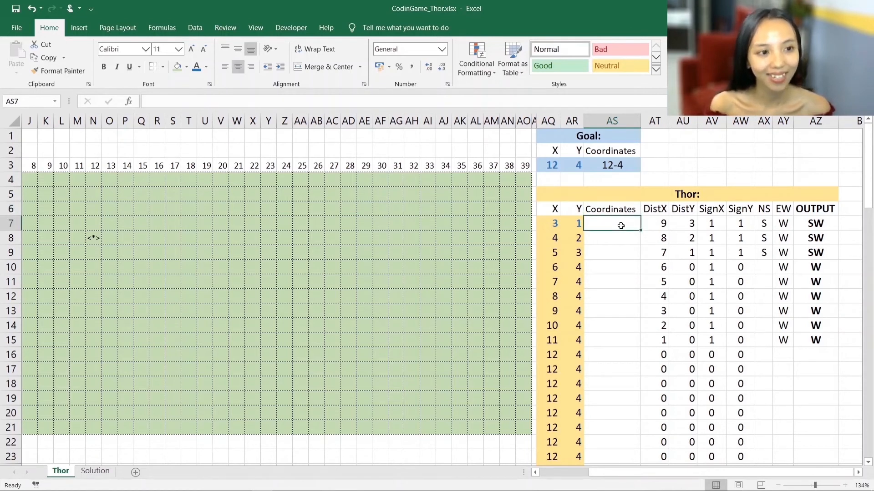
# - Enter =AQ7 & "-" & AR7 in Thor's first Coordinates cell AS7 and fill it down the column
pyautogui.write('=')
pyautogui.click(557, 223)
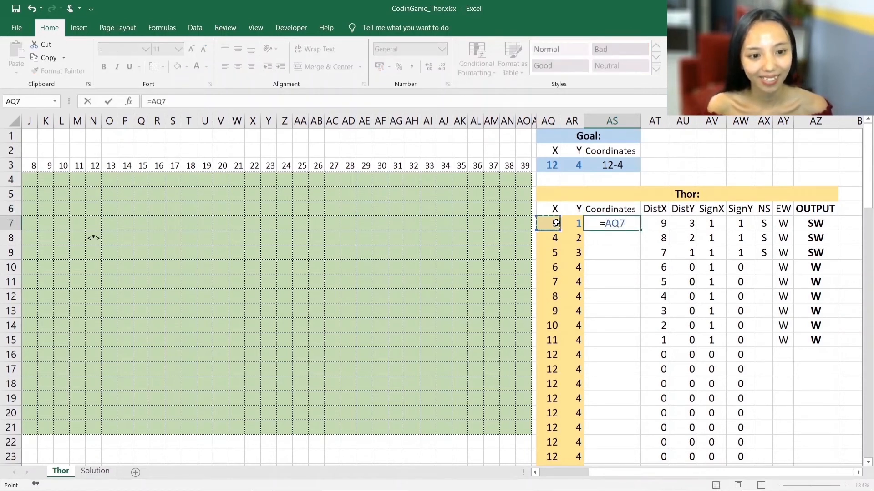
pyautogui.write('&')
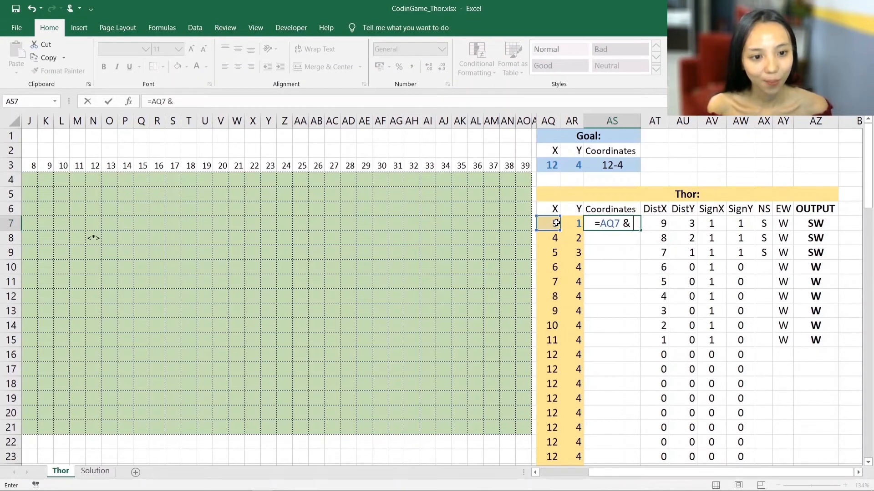
pyautogui.write(' "-"')
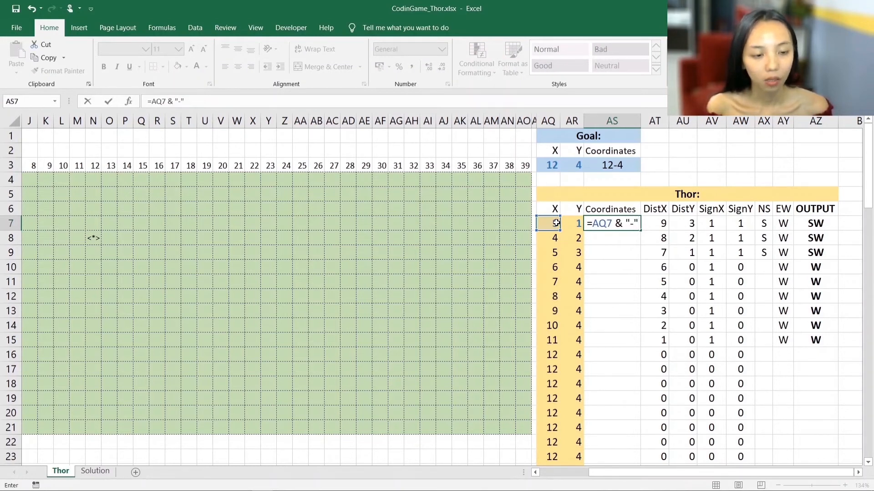
pyautogui.write(' & "')
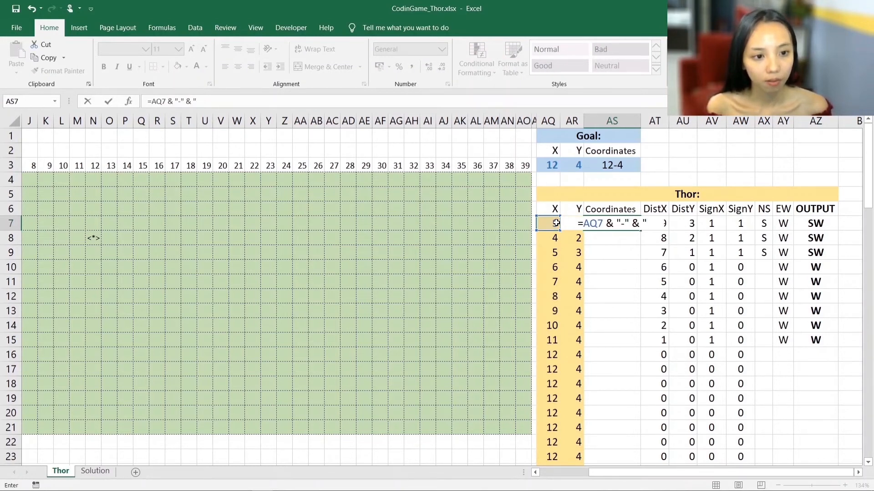
pyautogui.press('BackSpace')
pyautogui.click(575, 245)
pyautogui.press('Up')
pyautogui.press('Return')
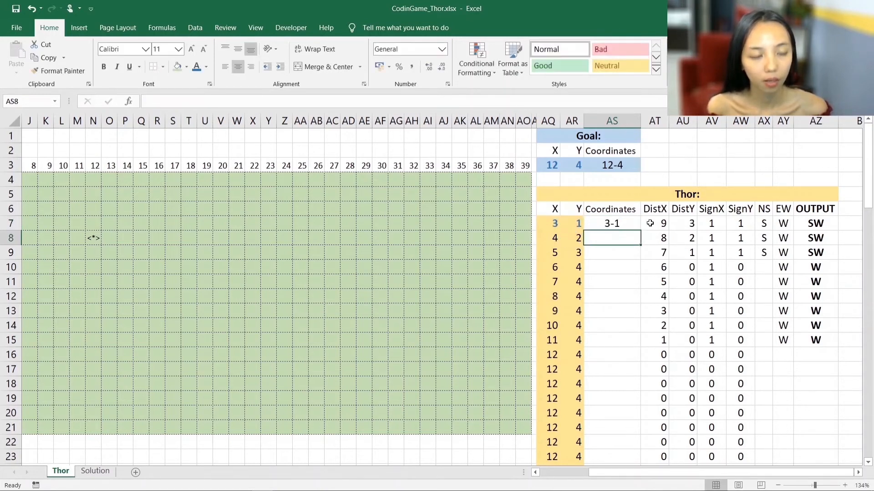
pyautogui.click(615, 226)
pyautogui.doubleClick(639, 231)
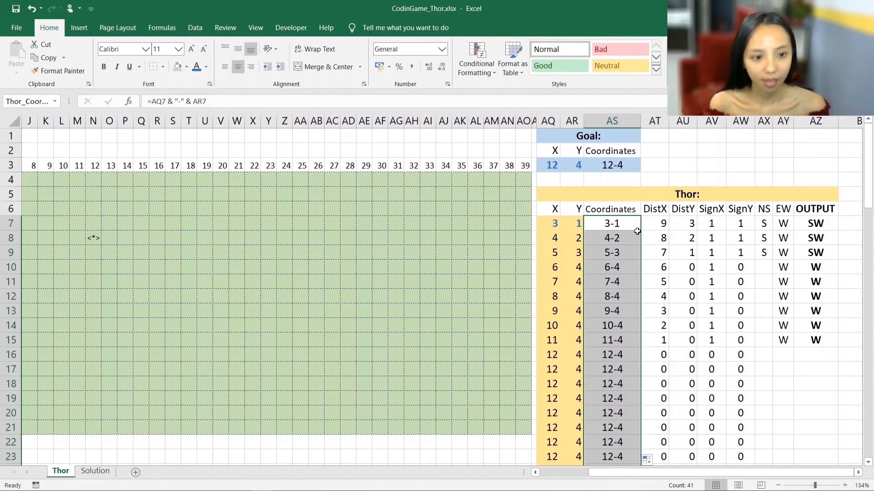
# - Select Thor's Coordinates from AS7 down to row 47 and check the range's full defined name
pyautogui.click(602, 243)
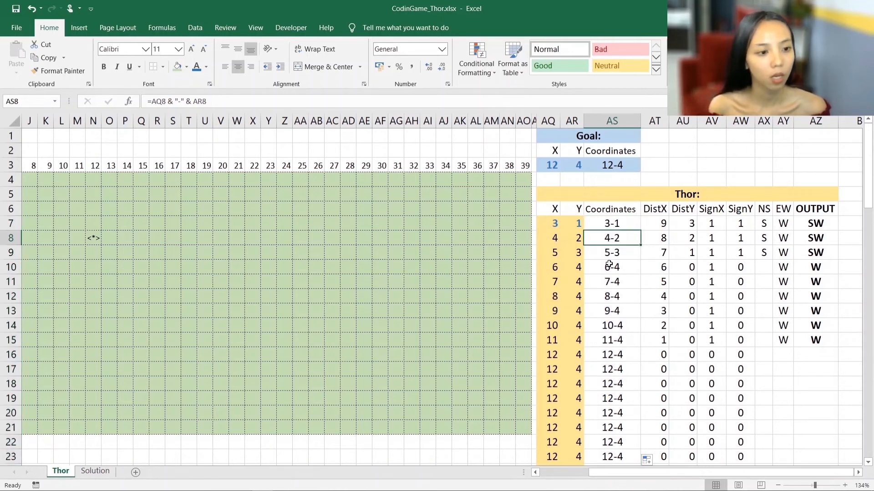
pyautogui.click(615, 224)
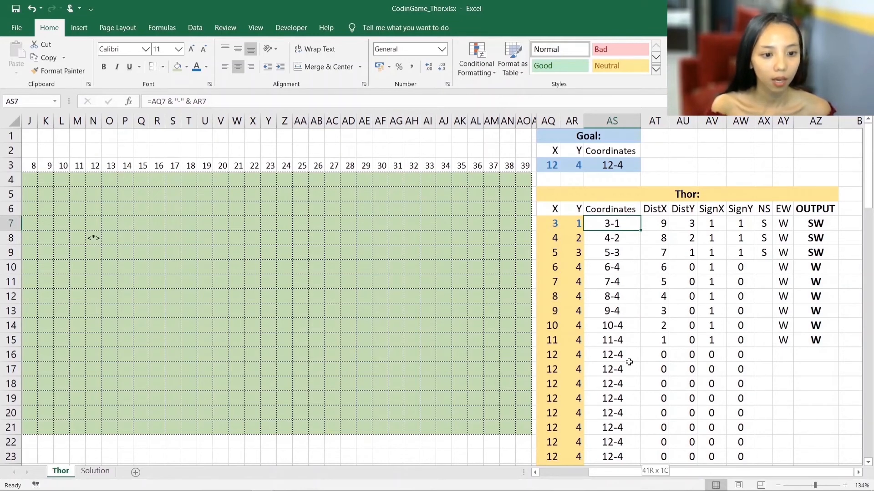
pyautogui.hotkey('ctrl', 'shift', 'Down')
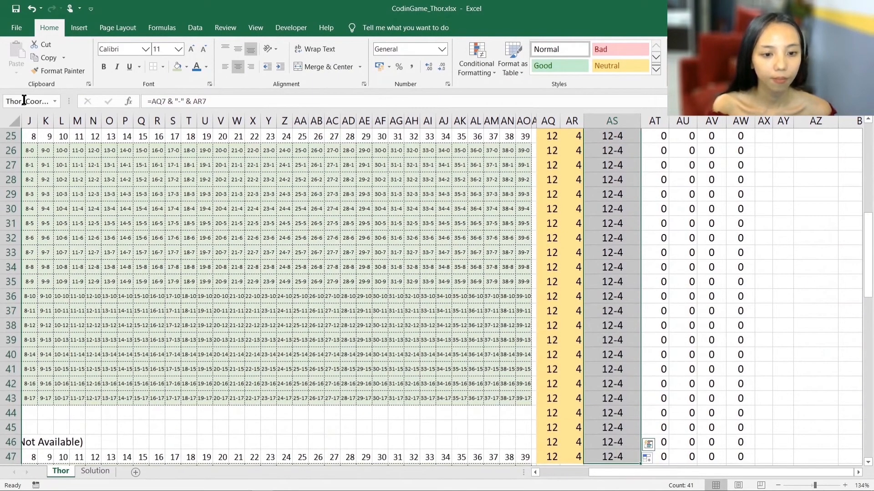
pyautogui.click(25, 101)
pyautogui.press('Home')
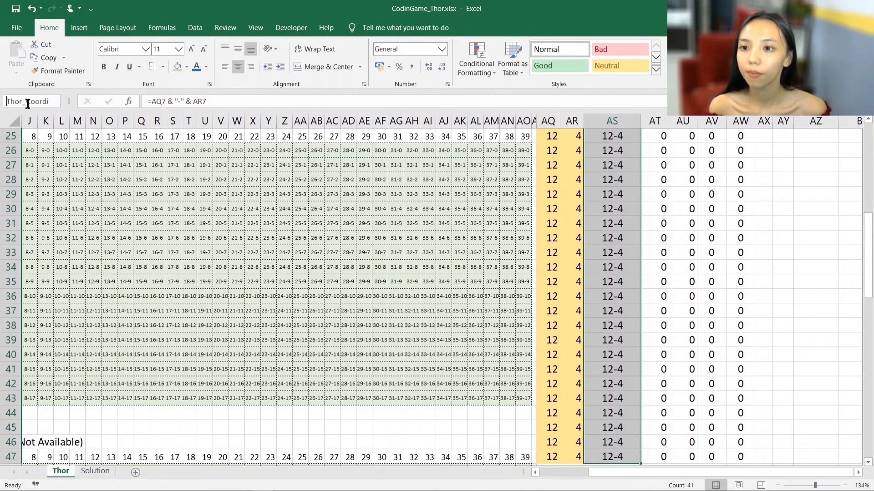
pyautogui.hotkey('shift', 'End')
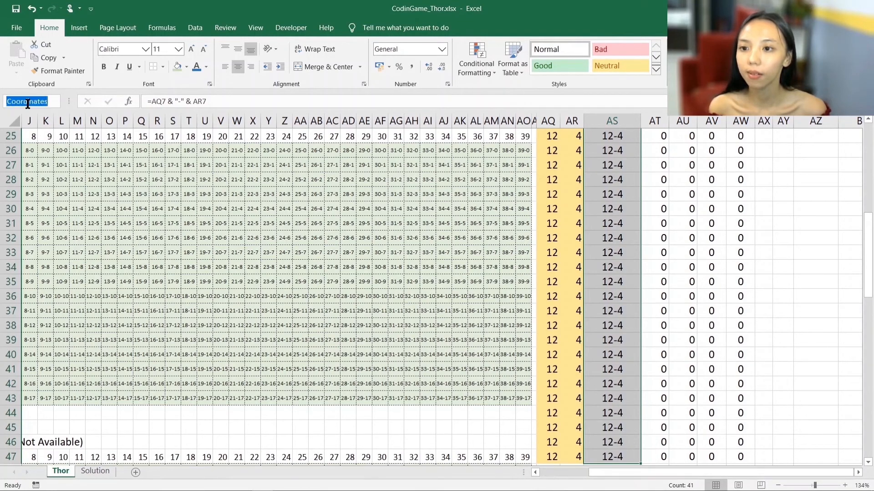
pyautogui.press('Escape')
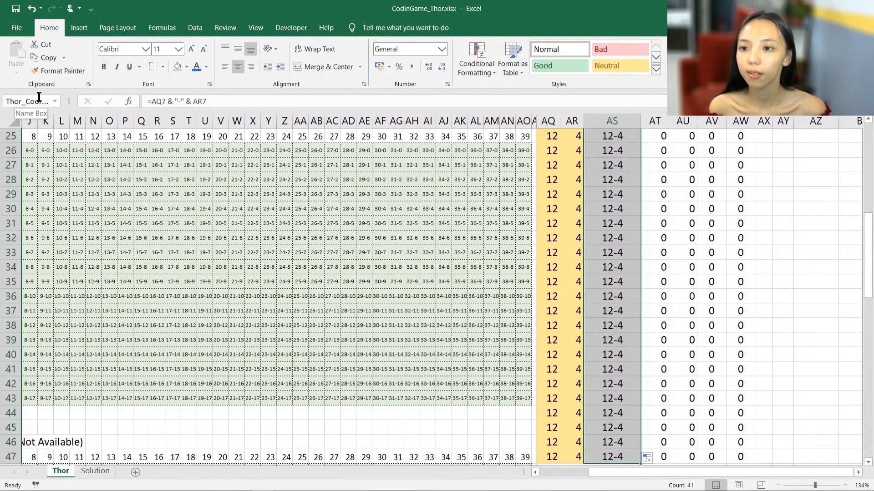
# - Start a MATCH formula in B48, the first cell of the Position of Thor (or #N/A) grid, with B26 as lookup value
pyautogui.click(121, 253)
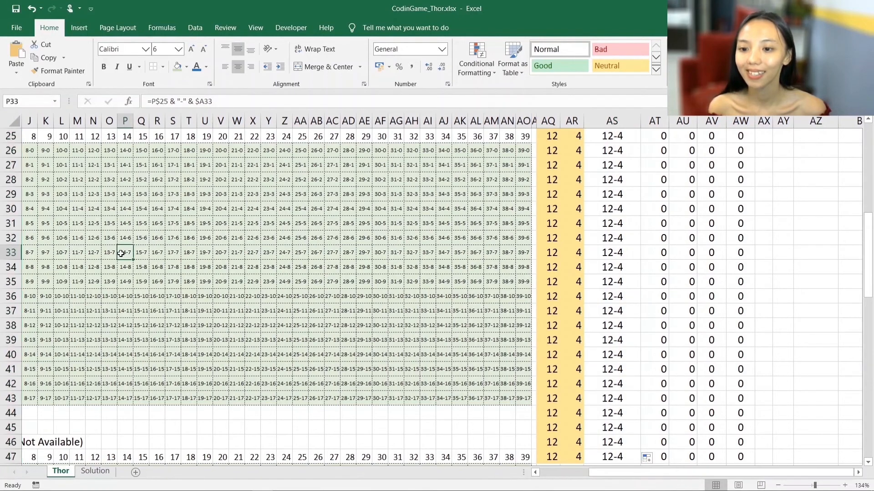
pyautogui.hotkey('ctrl', 'Left')
pyautogui.press('Down')
pyautogui.write('=')
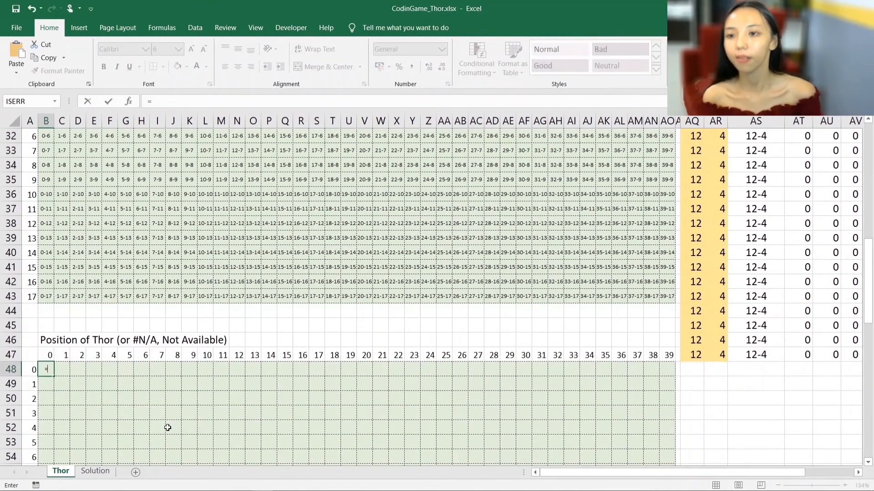
pyautogui.write('match')
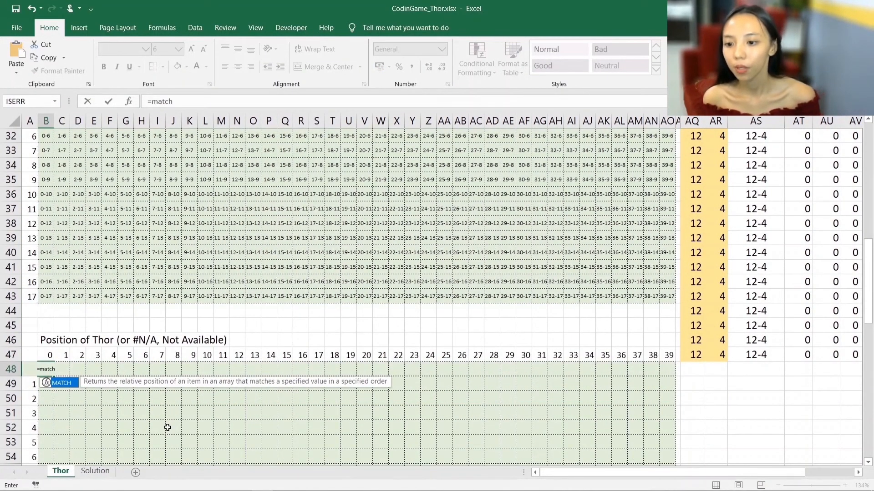
pyautogui.write('(')
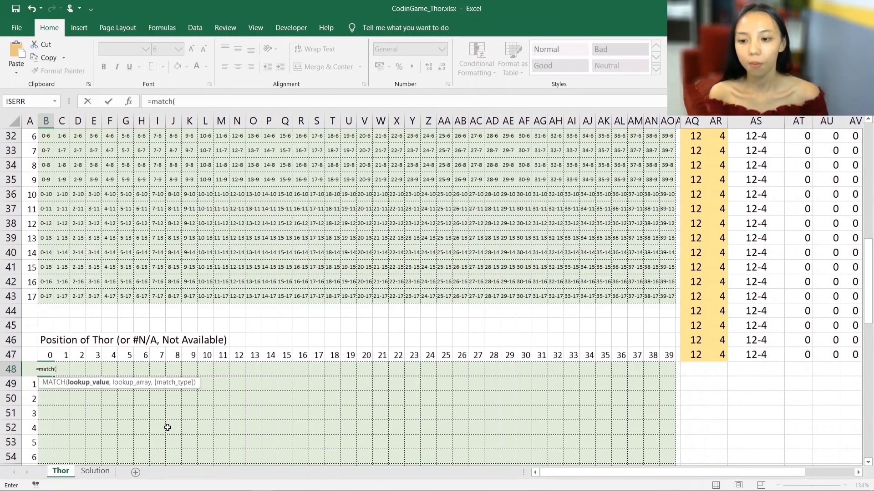
pyautogui.hotkey('ctrl', 'a')
pyautogui.scroll(3, 181, 111)
pyautogui.click(48, 195)
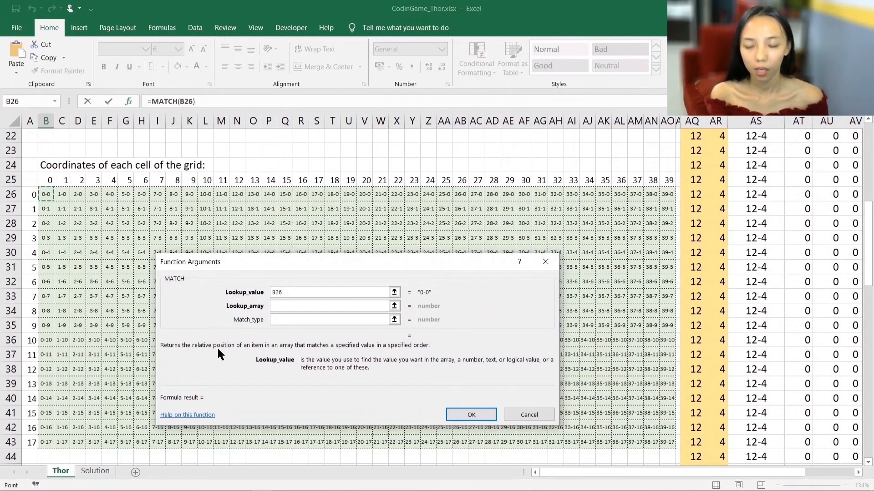
# - Set the MATCH lookup array to Thor_Coordinates and the match type to 0, and complete the formula
pyautogui.click(282, 306)
pyautogui.write('Thor_Coordinates')
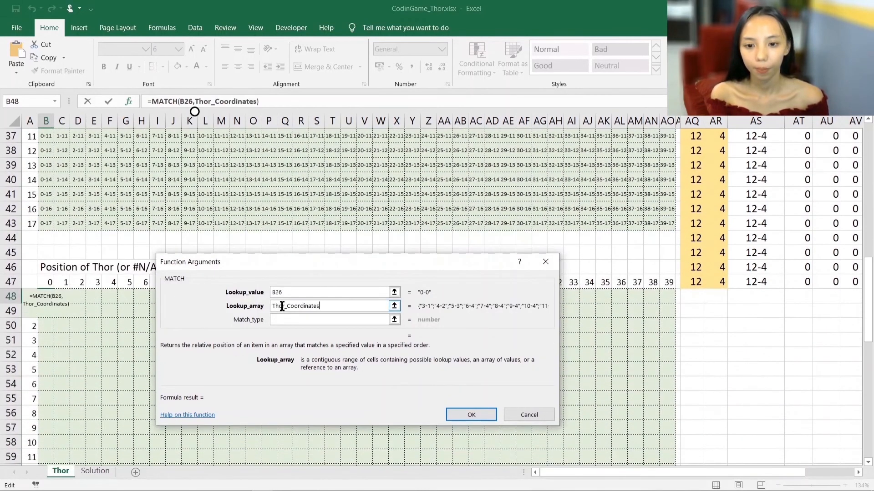
pyautogui.click(362, 319)
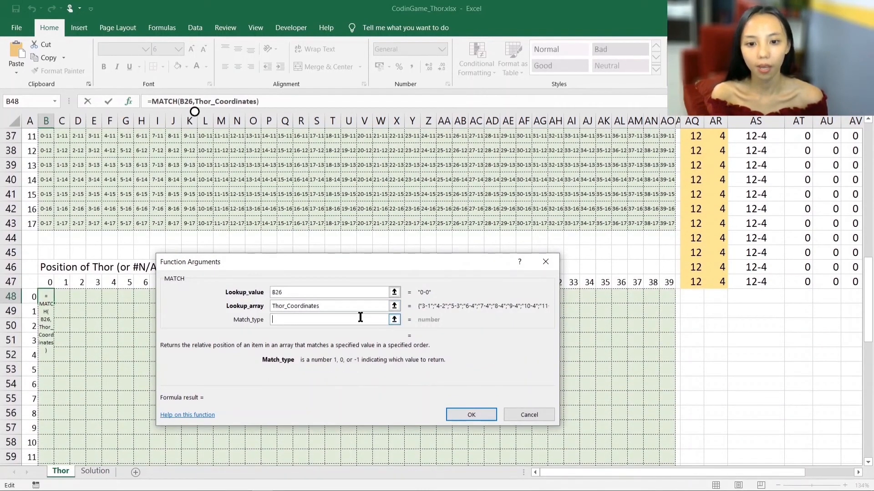
pyautogui.write('0')
pyautogui.click(487, 414)
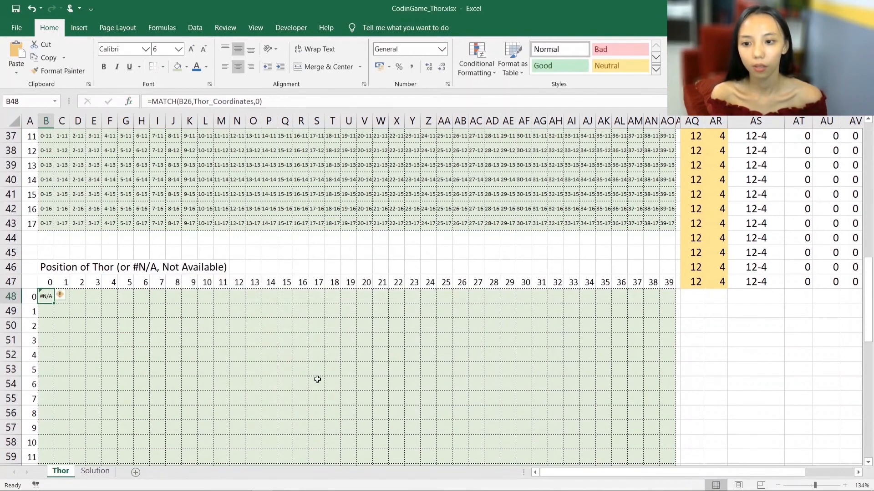
# - Copy the MATCH formula from B48 across the whole 40-column, 18-row grid down to AO65
pyautogui.hotkey('ctrl', 'c')
pyautogui.hotkey('shift', 'Right')
pyautogui.hotkey('shift', 'Right')
pyautogui.hotkey('shift', 'Right')
pyautogui.hotkey('shift', 'Right')
pyautogui.hotkey('shift', 'Right')
pyautogui.hotkey('shift', 'Right')
pyautogui.hotkey('shift', 'Right')
pyautogui.hotkey('shift', 'Right')
pyautogui.hotkey('shift', 'Right')
pyautogui.hotkey('shift', 'Right')
pyautogui.hotkey('shift', 'Right')
pyautogui.hotkey('shift', 'Right')
pyautogui.hotkey('shift', 'Right')
pyautogui.hotkey('shift', 'Right')
pyautogui.hotkey('shift', 'Right')
pyautogui.hotkey('shift', 'Right')
pyautogui.hotkey('shift', 'Right')
pyautogui.hotkey('shift', 'Right')
pyautogui.hotkey('shift', 'Right')
pyautogui.hotkey('shift', 'Right')
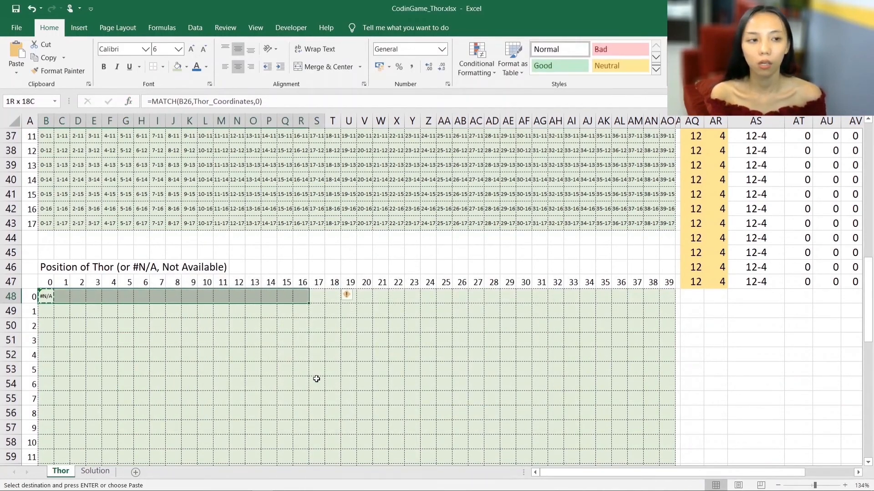
pyautogui.hotkey('shift', 'Right')
pyautogui.hotkey('shift', 'Down')
pyautogui.hotkey('shift', 'Down')
pyautogui.hotkey('shift', 'Down')
pyautogui.hotkey('shift', 'Down')
pyautogui.hotkey('shift', 'Down')
pyautogui.hotkey('shift', 'Down')
pyautogui.hotkey('shift', 'Down')
pyautogui.hotkey('shift', 'Down')
pyautogui.hotkey('shift', 'Down')
pyautogui.hotkey('shift', 'Down')
pyautogui.hotkey('shift', 'Down')
pyautogui.hotkey('shift', 'Down')
pyautogui.hotkey('shift', 'Down')
pyautogui.hotkey('shift', 'Down')
pyautogui.hotkey('shift', 'Down')
pyautogui.hotkey('shift', 'Down')
pyautogui.hotkey('shift', 'Down')
pyautogui.hotkey('shift', 'Down')
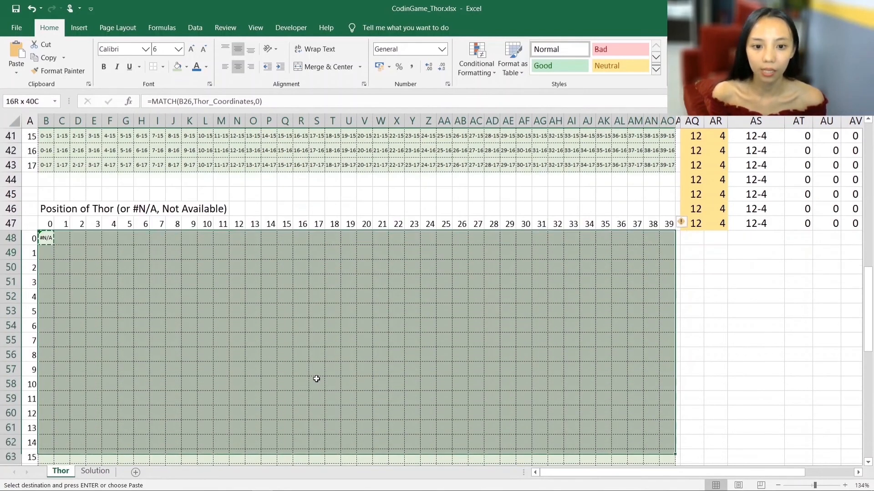
pyautogui.hotkey('shift', 'Up')
pyautogui.hotkey('ctrl', 'v')
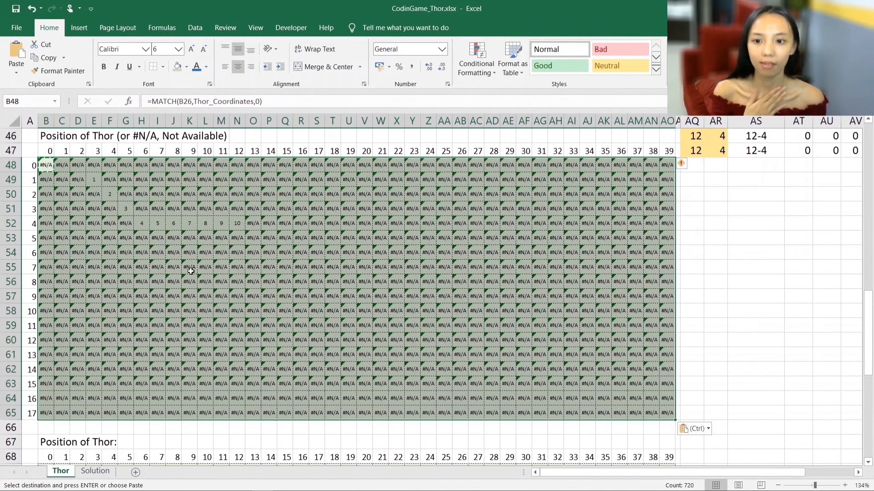
# - Trace Thor's numbered positions from E49 to N52 twice, and check the MATCH formula in L48
pyautogui.click(94, 181)
pyautogui.click(110, 194)
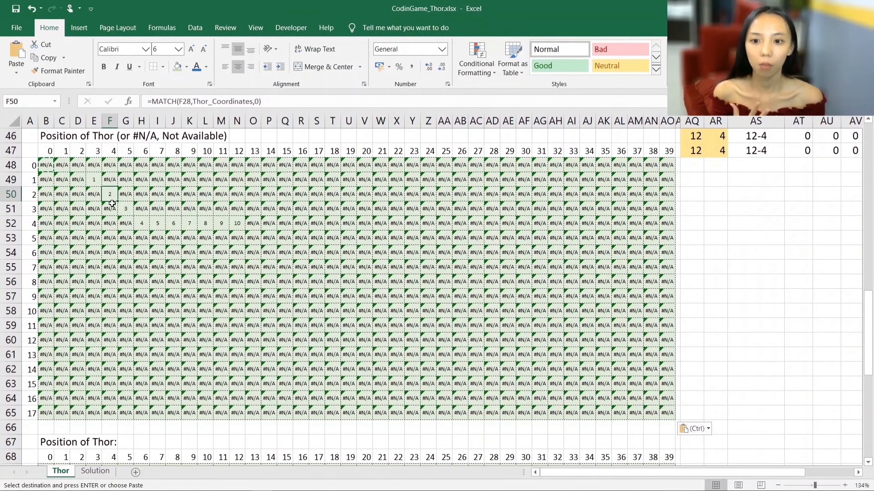
pyautogui.click(125, 209)
pyautogui.click(144, 223)
pyautogui.click(158, 224)
pyautogui.click(173, 223)
pyautogui.click(190, 223)
pyautogui.click(205, 225)
pyautogui.click(221, 225)
pyautogui.click(237, 225)
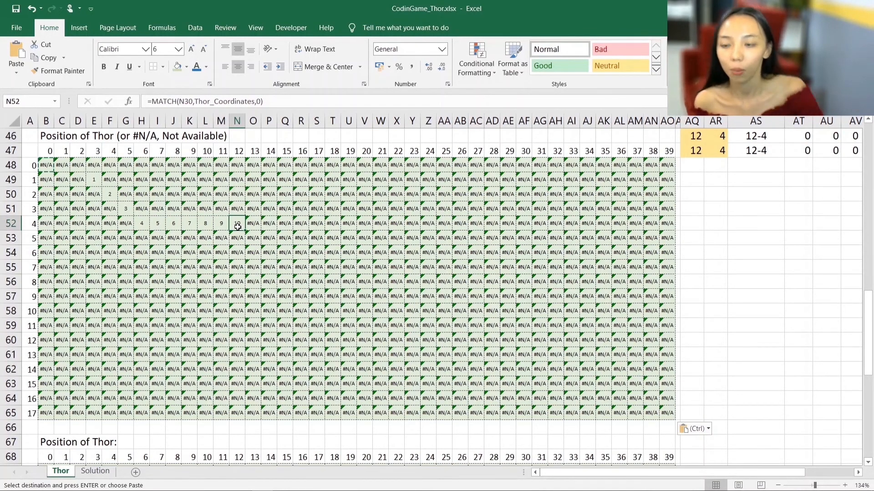
pyautogui.click(92, 180)
pyautogui.click(110, 194)
pyautogui.click(125, 209)
pyautogui.click(141, 223)
pyautogui.click(157, 224)
pyautogui.click(173, 223)
pyautogui.click(189, 224)
pyautogui.click(207, 225)
pyautogui.click(222, 224)
pyautogui.click(234, 224)
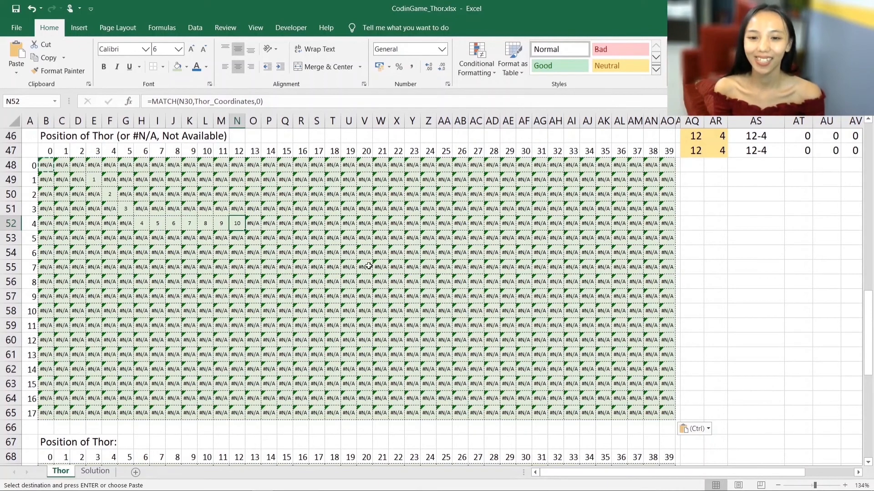
pyautogui.scroll(1, 393, 261)
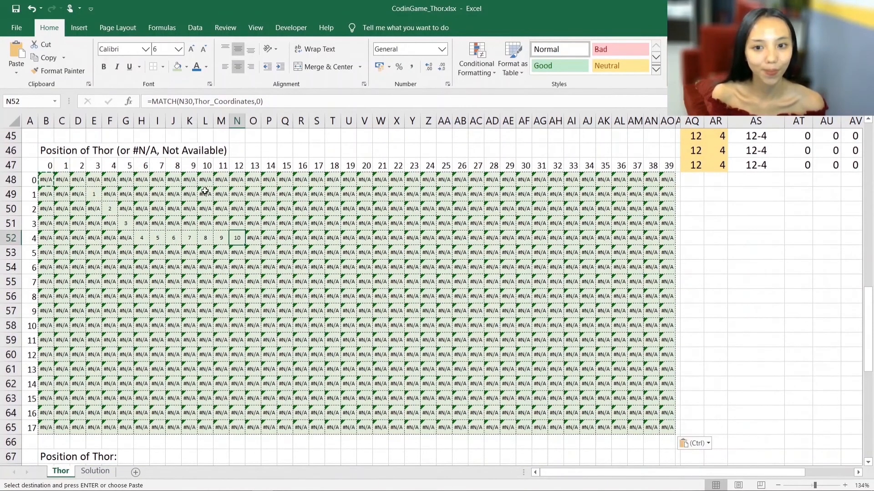
pyautogui.click(201, 182)
pyautogui.scroll(1, 452, 234)
pyautogui.scroll(-2, 142, 251)
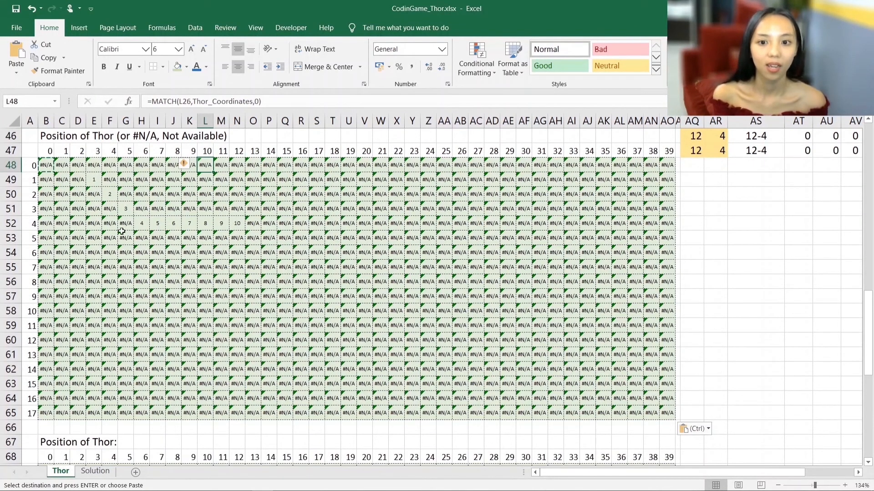
# - Start an IF formula in B69, the first cell of the Position of Thor grid, with ISNUMBER(B48) as the logical test
pyautogui.scroll(-1, 67, 232)
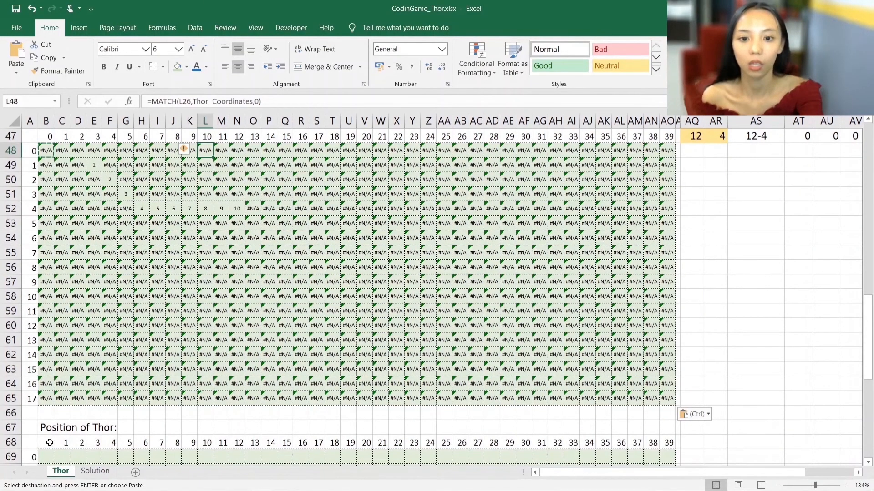
pyautogui.click(50, 457)
pyautogui.press('Escape')
pyautogui.write('=')
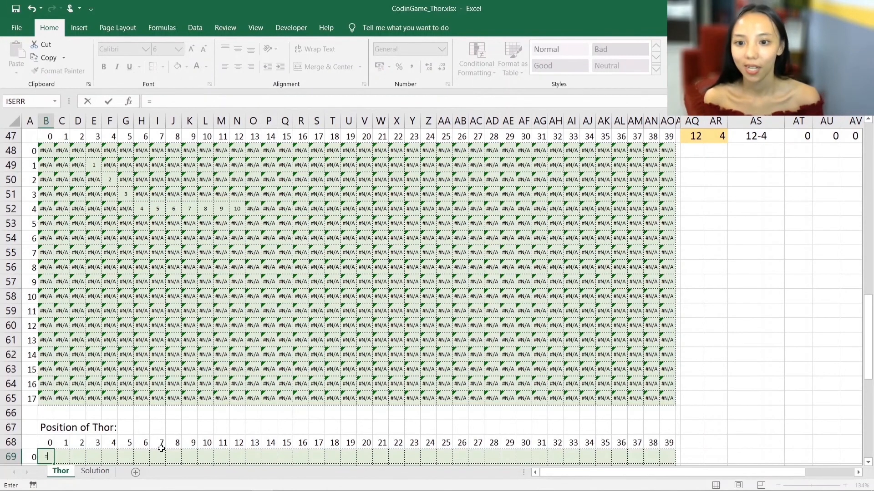
pyautogui.scroll(-1, 161, 448)
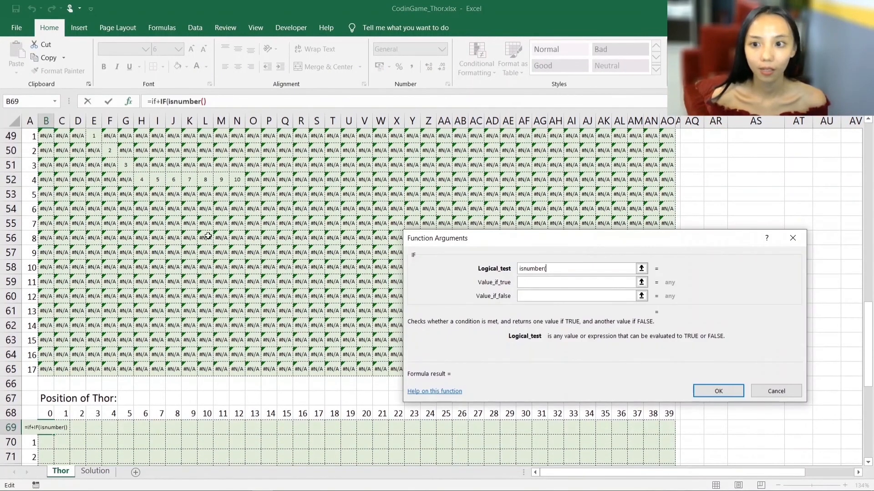
pyautogui.scroll(1, 51, 165)
pyautogui.click(47, 165)
pyautogui.write(')')
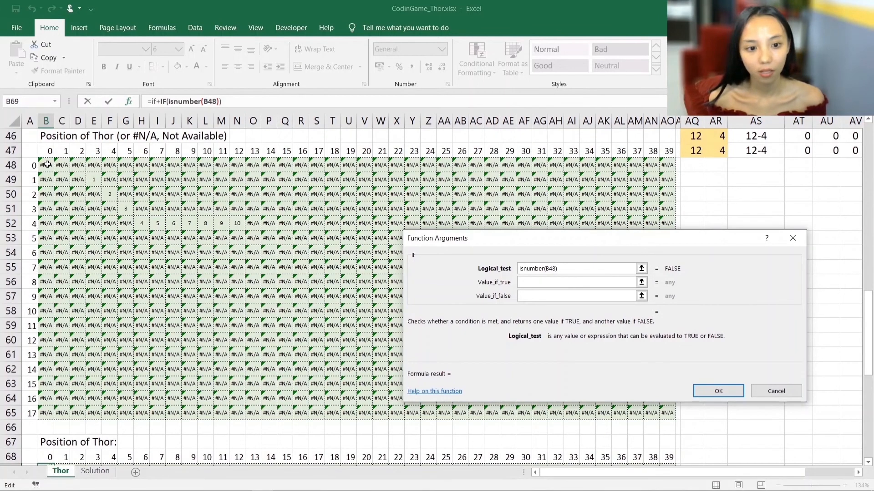
# - Make the IF formula return B48 when true and an empty string "" when false, and complete it
pyautogui.press('Tab')
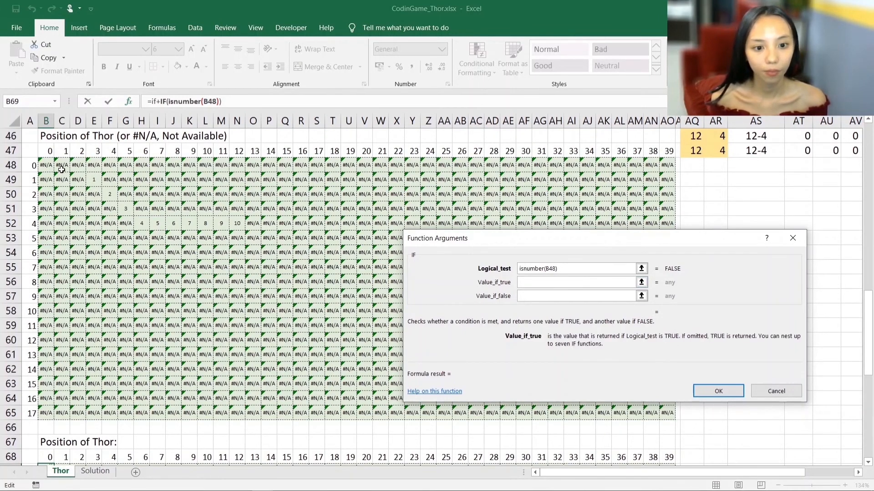
pyautogui.click(48, 165)
pyautogui.click(529, 295)
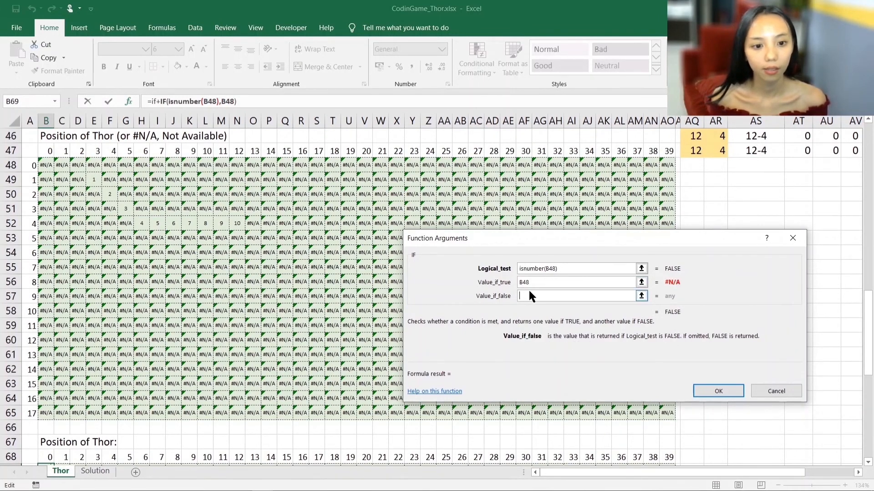
pyautogui.write('""')
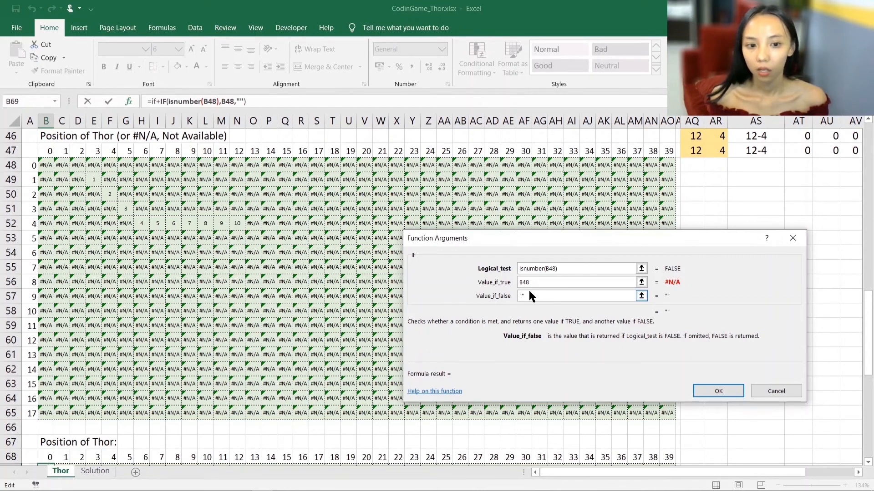
pyautogui.click(717, 391)
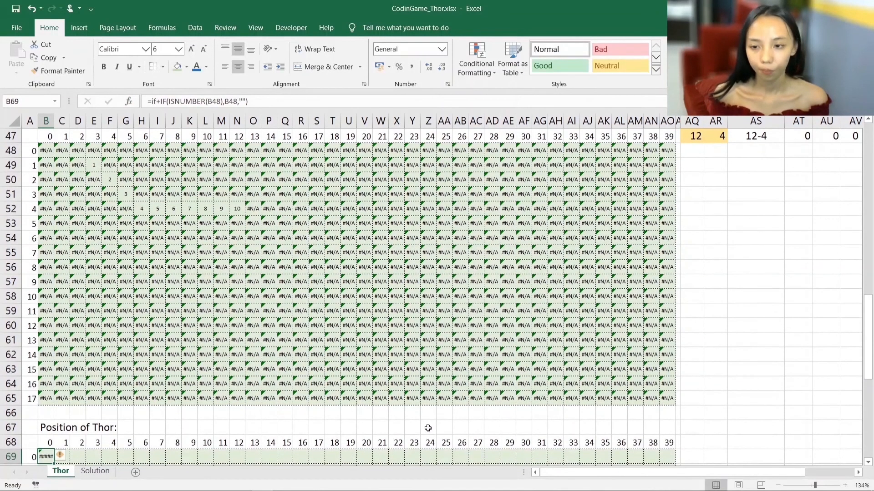
# - Remove the stray "if+" from B69 so the formula reads =IF(ISNUMBER(B48),B48,"")
pyautogui.click(160, 100)
pyautogui.press('BackSpace')
pyautogui.press('BackSpace')
pyautogui.press('BackSpace')
pyautogui.press('Return')
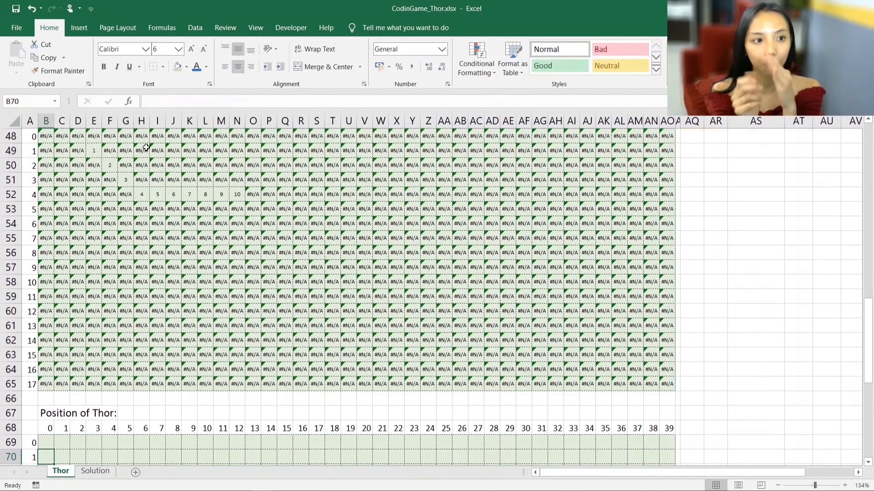
# - Copy the IF formula from B69 across the whole Position of Thor grid down to AO86
pyautogui.press('Up')
pyautogui.hotkey('ctrl', 'c')
pyautogui.hotkey('shift', 'Right')
pyautogui.hotkey('shift', 'Right')
pyautogui.hotkey('shift', 'Right')
pyautogui.hotkey('shift', 'Right')
pyautogui.hotkey('shift', 'Right')
pyautogui.hotkey('shift', 'Right')
pyautogui.hotkey('shift', 'Right')
pyautogui.hotkey('shift', 'Right')
pyautogui.hotkey('shift', 'Right')
pyautogui.hotkey('shift', 'Right')
pyautogui.hotkey('shift', 'Right')
pyautogui.hotkey('shift', 'Right')
pyautogui.hotkey('shift', 'Right')
pyautogui.hotkey('shift', 'Right')
pyautogui.hotkey('shift', 'Right')
pyautogui.hotkey('shift', 'Right')
pyautogui.hotkey('shift', 'Right')
pyautogui.hotkey('shift', 'Right')
pyautogui.hotkey('shift', 'Right')
pyautogui.hotkey('shift', 'Right')
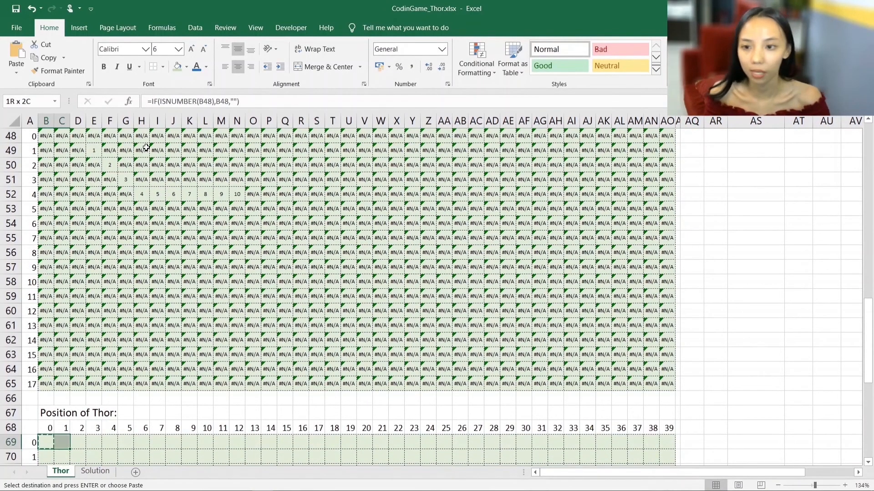
pyautogui.hotkey('shift', 'Right')
pyautogui.hotkey('shift', 'Right')
pyautogui.hotkey('shift', 'Right')
pyautogui.hotkey('shift', 'Right')
pyautogui.hotkey('shift', 'Right')
pyautogui.hotkey('shift', 'Down')
pyautogui.hotkey('shift', 'Down')
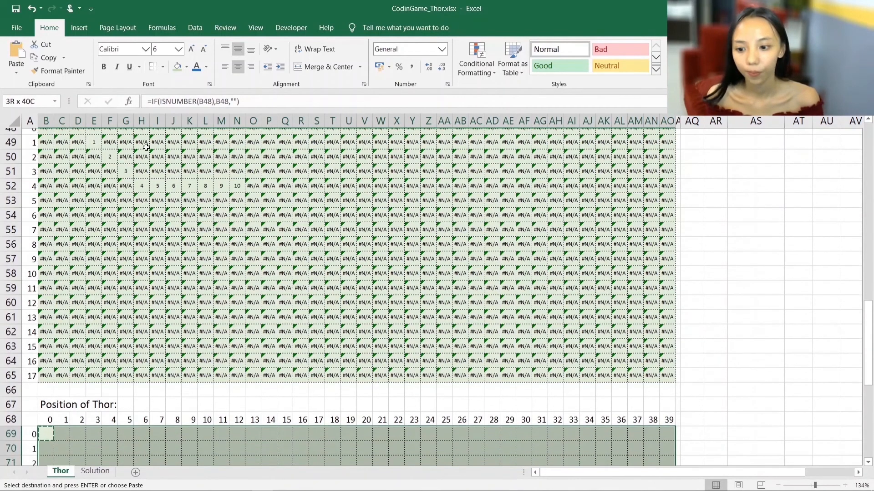
pyautogui.hotkey('shift', 'Down')
pyautogui.hotkey('shift', 'Down')
pyautogui.hotkey('shift', 'Down')
pyautogui.hotkey('shift', 'Down')
pyautogui.hotkey('shift', 'Down')
pyautogui.hotkey('shift', 'Down')
pyautogui.hotkey('shift', 'Down')
pyautogui.hotkey('shift', 'Down')
pyautogui.hotkey('shift', 'Down')
pyautogui.hotkey('shift', 'Down')
pyautogui.hotkey('shift', 'Down')
pyautogui.hotkey('shift', 'Down')
pyautogui.hotkey('shift', 'Down')
pyautogui.hotkey('shift', 'Down')
pyautogui.hotkey('shift', 'Down')
pyautogui.hotkey('shift', 'Down')
pyautogui.hotkey('shift', 'Down')
pyautogui.hotkey('shift', 'Down')
pyautogui.hotkey('shift', 'Down')
pyautogui.hotkey('shift', 'Up')
pyautogui.hotkey('shift', 'Up')
pyautogui.hotkey('shift', 'Up')
pyautogui.hotkey('shift', 'Up')
pyautogui.hotkey('shift', 'Up')
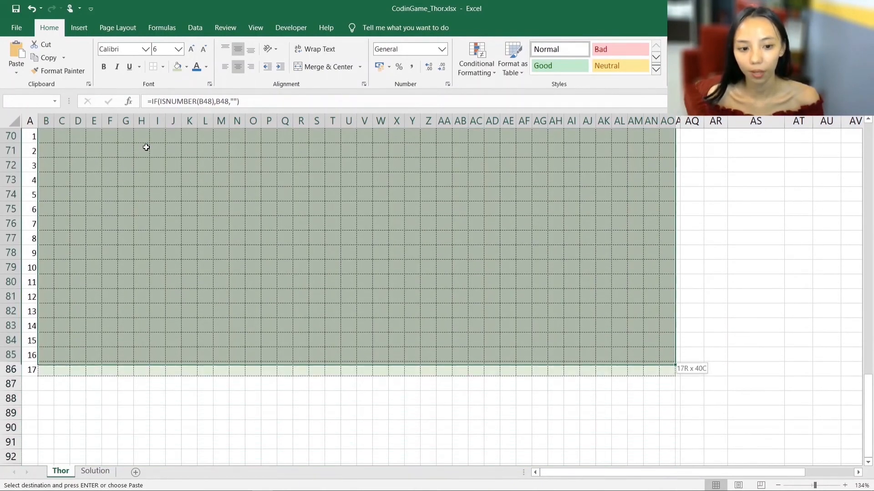
pyautogui.hotkey('shift', 'Down')
pyautogui.scroll(4, 147, 148)
pyautogui.hotkey('ctrl', 'v')
pyautogui.press('Down')
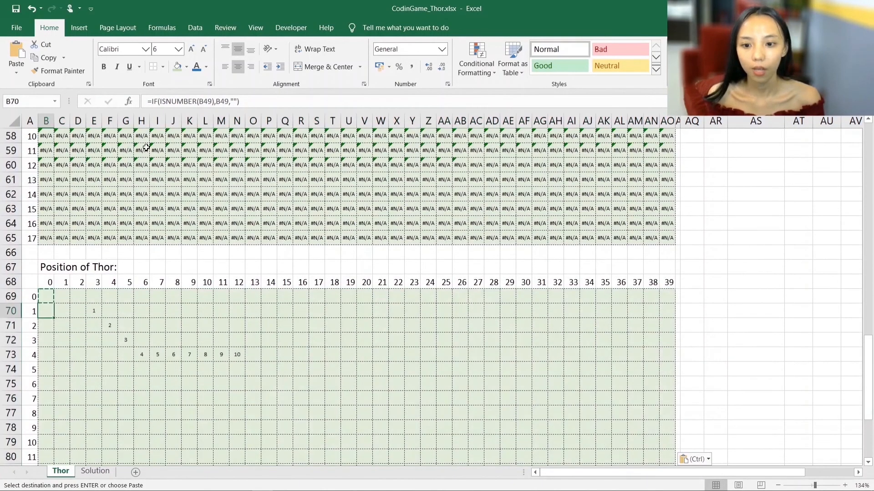
# - Review Thor's path in the Position of Thor grid, covering columns D to P in rows 69 to 74
pyautogui.moveTo(48, 269); pyautogui.dragTo(126, 267)
pyautogui.moveTo(94, 309); pyautogui.dragTo(273, 361)
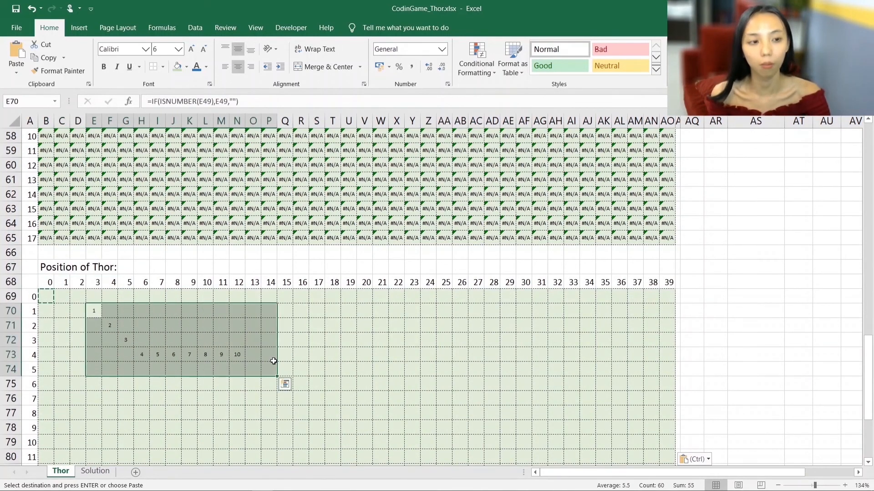
pyautogui.click(244, 364)
pyautogui.moveTo(78, 297); pyautogui.dragTo(251, 369)
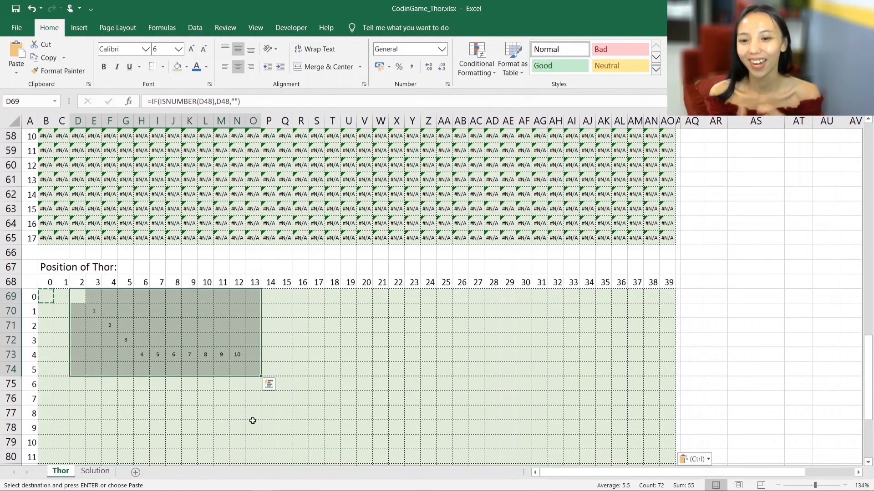
pyautogui.scroll(19, 253, 421)
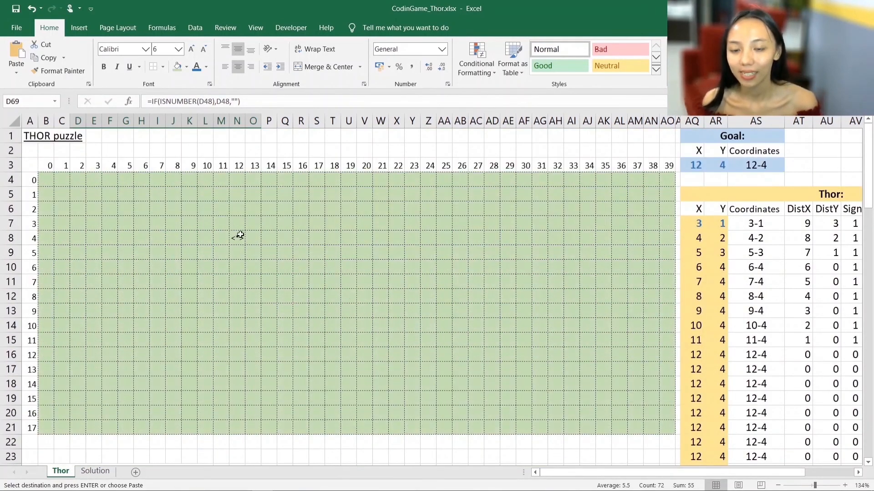
pyautogui.click(47, 179)
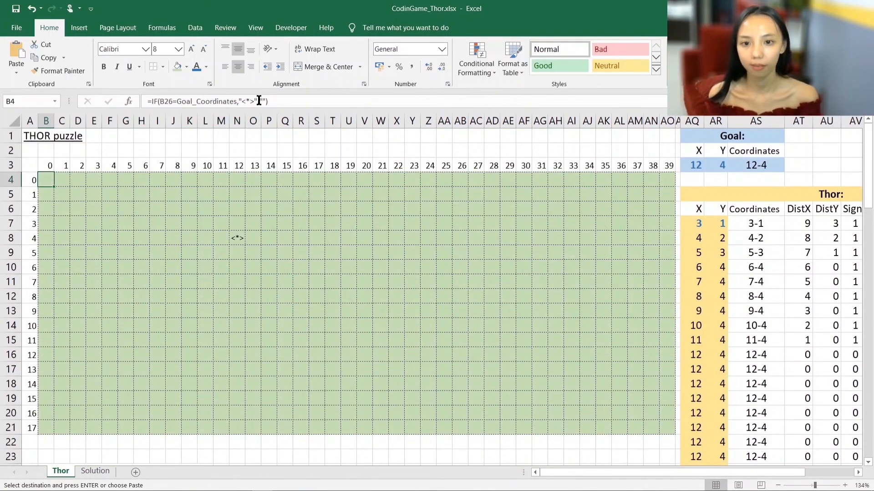
pyautogui.click(259, 101)
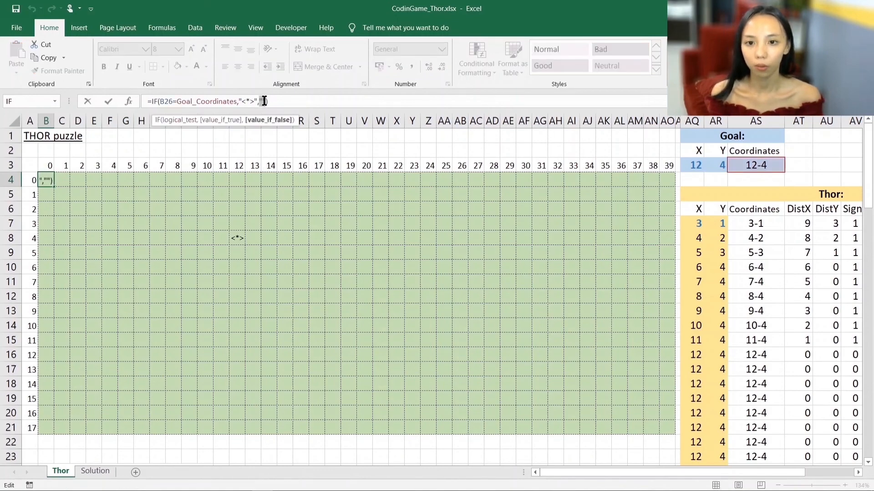
pyautogui.scroll(-10, 193, 289)
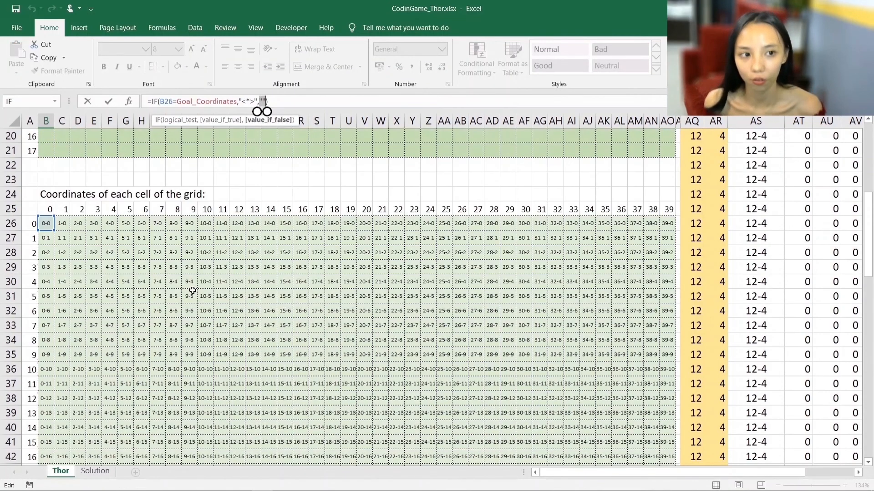
pyautogui.scroll(-7, 193, 290)
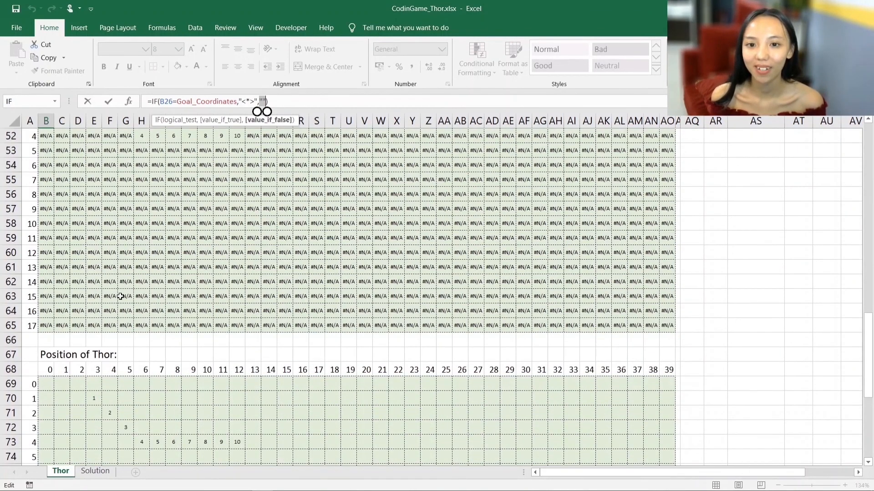
pyautogui.hotkey('ctrl', 'Return')
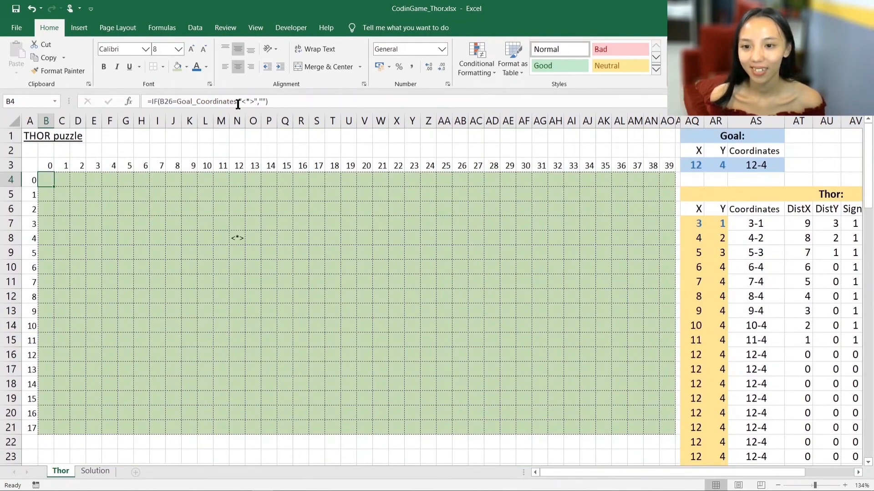
# - Replace the empty-string false value in B4's IF formula with a reference to B69, the first Position of Thor cell
pyautogui.doubleClick(261, 101)
pyautogui.scroll(-18, 113, 308)
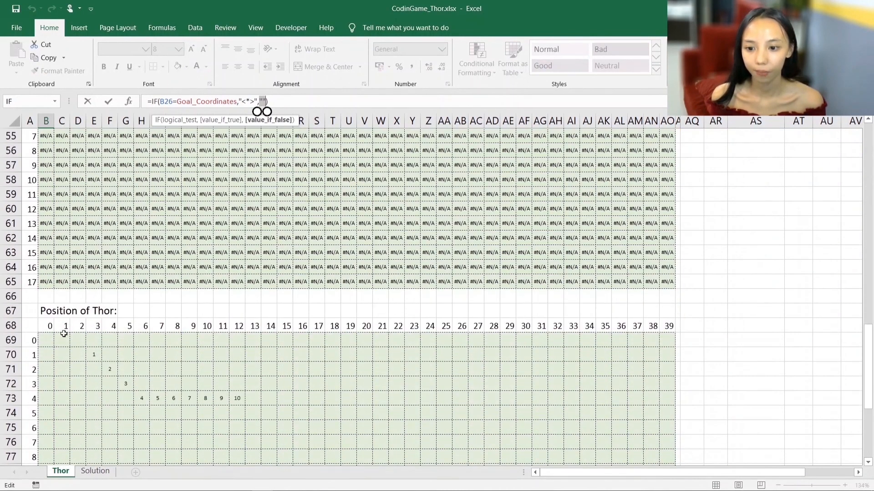
pyautogui.click(42, 336)
pyautogui.hotkey('ctrl', 'Return')
pyautogui.press('Up')
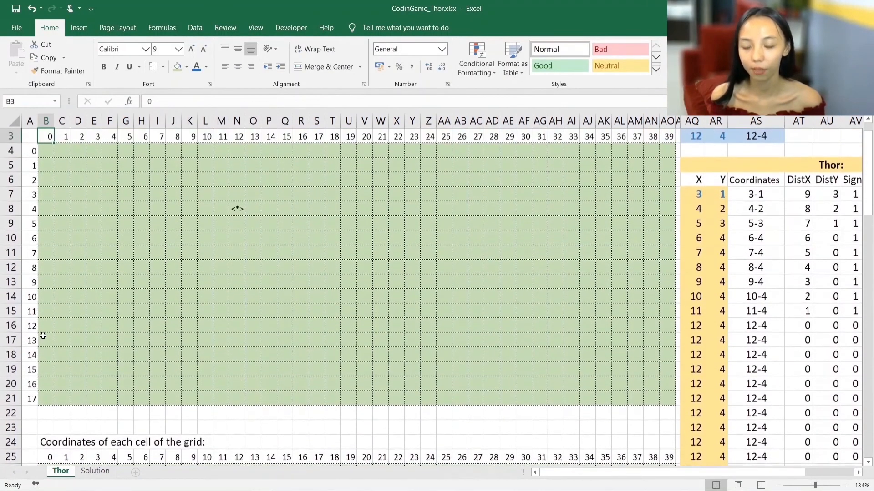
# - Copy the updated IF formula from B4 across the whole THOR puzzle map down to AO21
pyautogui.press('Down')
pyautogui.hotkey('ctrl', 'c')
pyautogui.hotkey('ctrl', 'shift', 'Right')
pyautogui.hotkey('ctrl', 'shift', 'Down')
pyautogui.hotkey('ctrl', 'v')
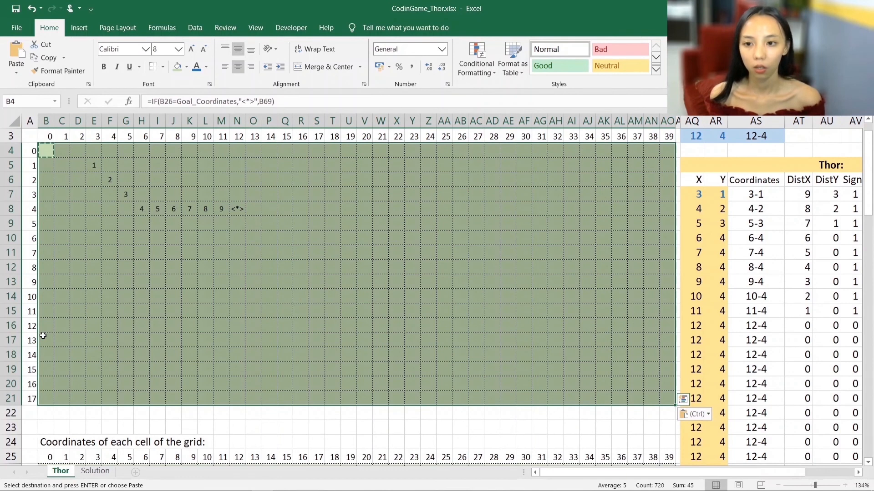
# - Set Thor's starting position to X 39 and Y 17 in AQ7 and AR7
pyautogui.scroll(1, 398, 287)
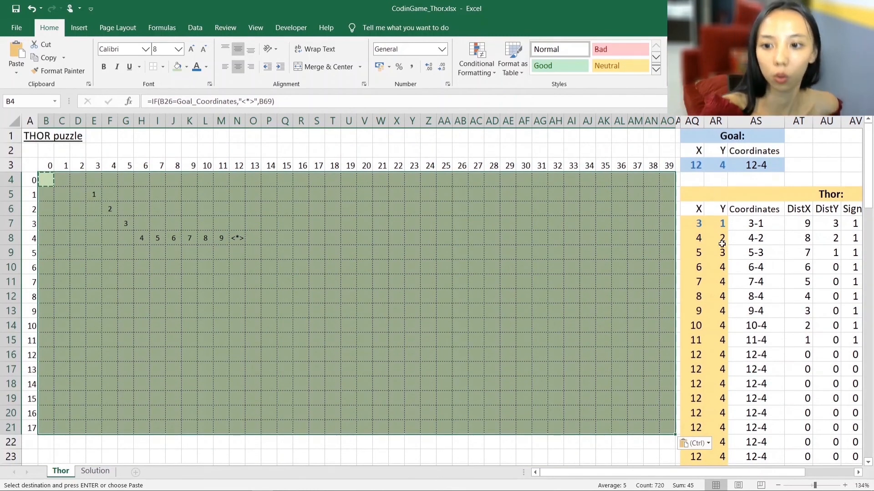
pyautogui.click(698, 226)
pyautogui.write('39')
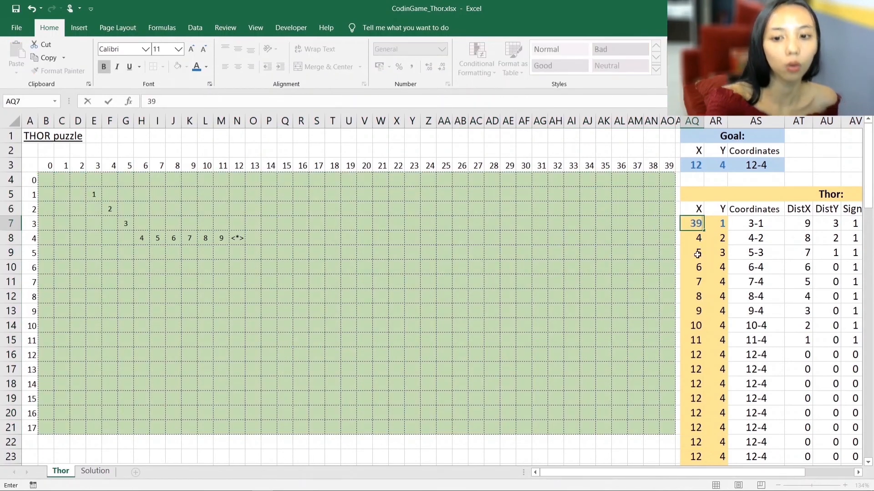
pyautogui.press('Tab')
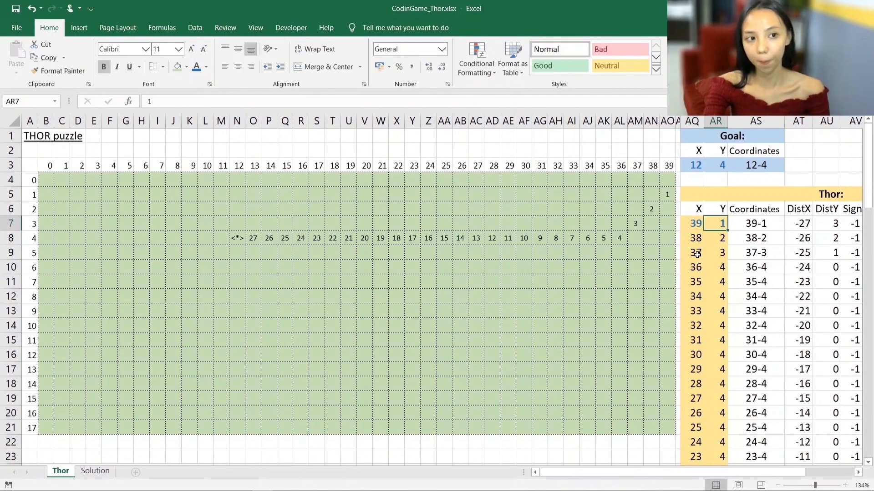
pyautogui.write('17')
pyautogui.press('Return')
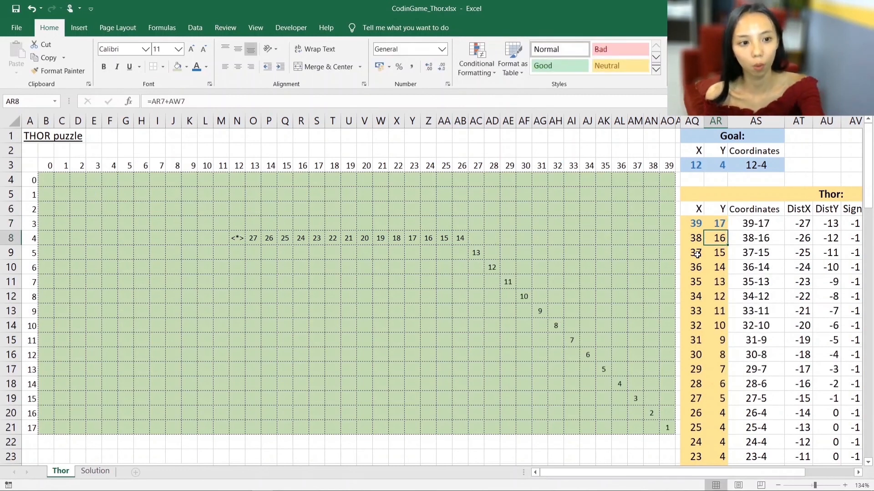
# - Trace Thor's diagonal path on the map from move 2 in AN20 to move 7 in AI15
pyautogui.click(648, 413)
pyautogui.click(637, 399)
pyautogui.click(618, 384)
pyautogui.click(605, 372)
pyautogui.click(587, 355)
pyautogui.click(572, 343)
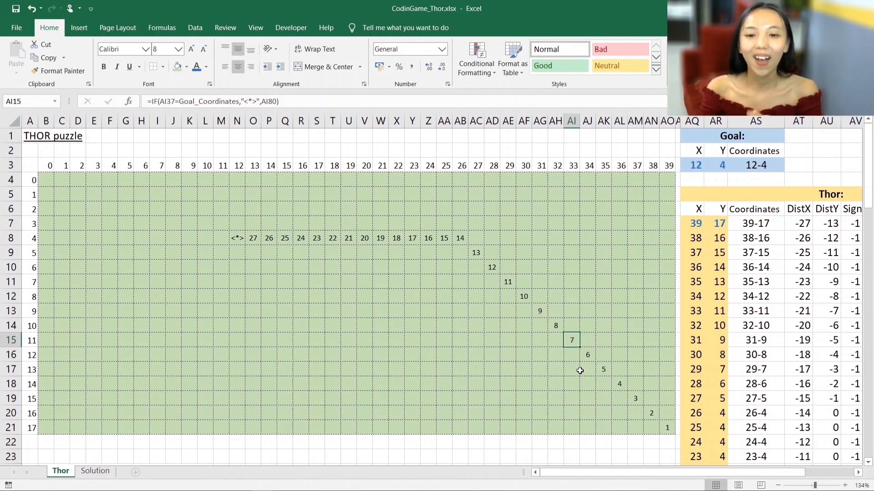
# - Set the goal's coordinates to X 0 and Y 0 in AQ3 and AR3
pyautogui.click(696, 170)
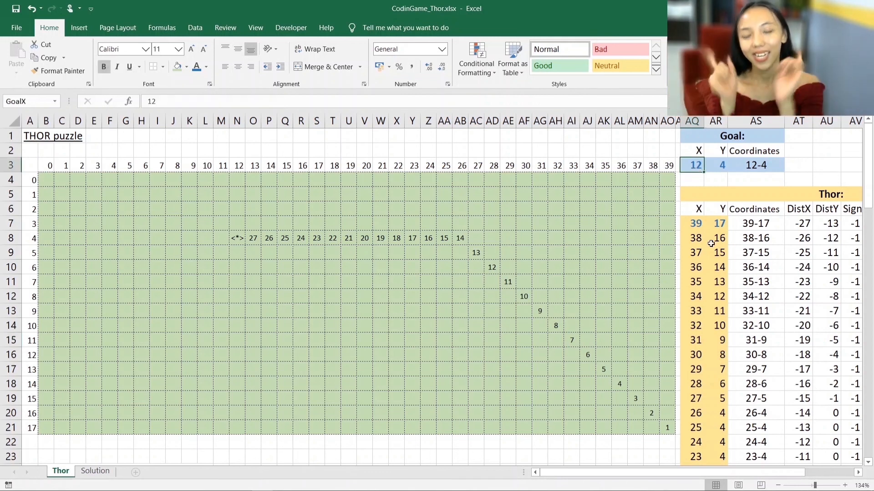
pyautogui.write('0')
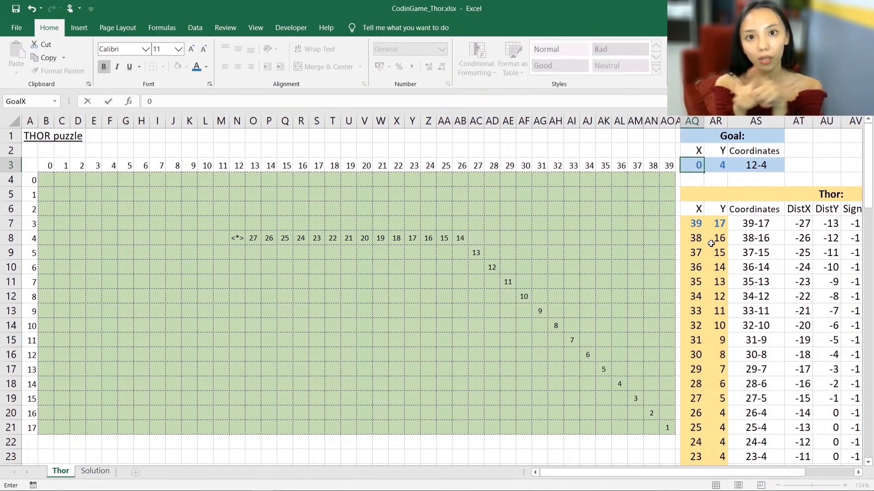
pyautogui.press('Return')
pyautogui.press('Up')
pyautogui.press('Right')
pyautogui.write('0')
pyautogui.press('Return')
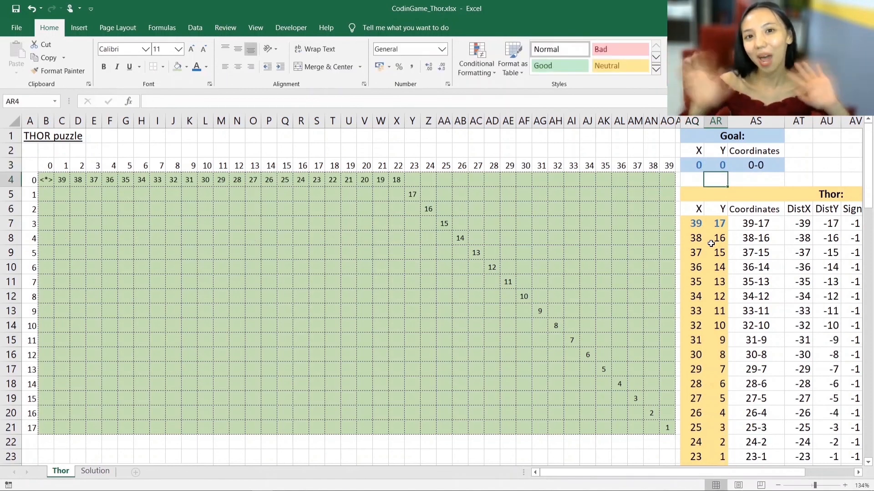